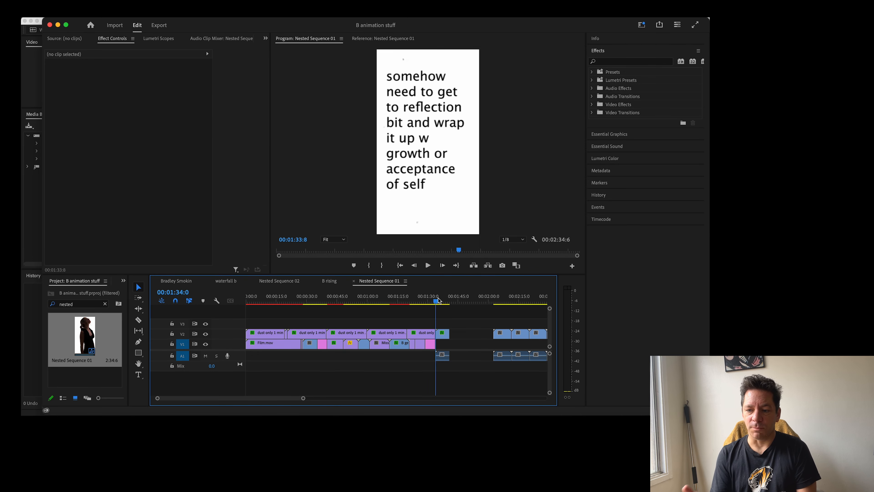
Step: Return the playhead to the sequence start and select all clips in the timeline's first block, before the gap
{"action": "left_click", "coordinate": [440, 299]}
{"action": "left_click_drag", "start_coordinate": [440, 298], "coordinate": [156, 311]}
{"action": "left_click_drag", "start_coordinate": [465, 314], "coordinate": [225, 383]}
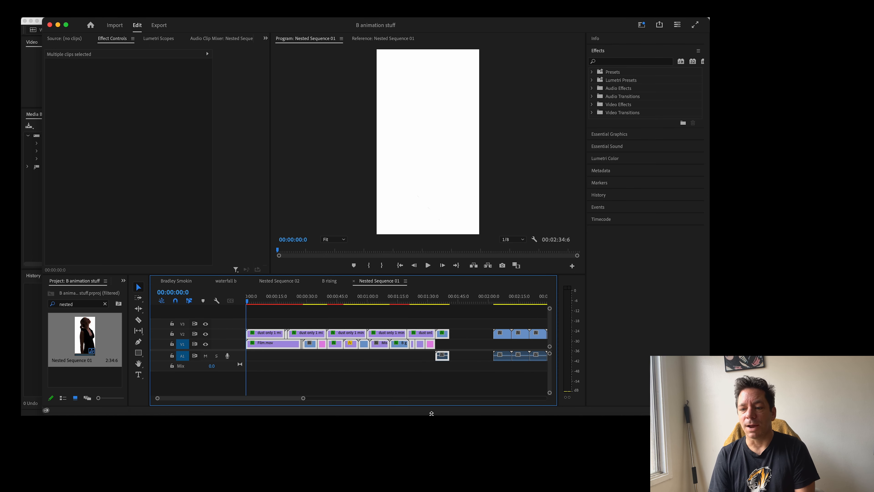
Step: Send the sequence to Adobe Audition through Dynamic Link with the selection set to Sequence In/Out
{"action": "left_click", "coordinate": [98, 13]}
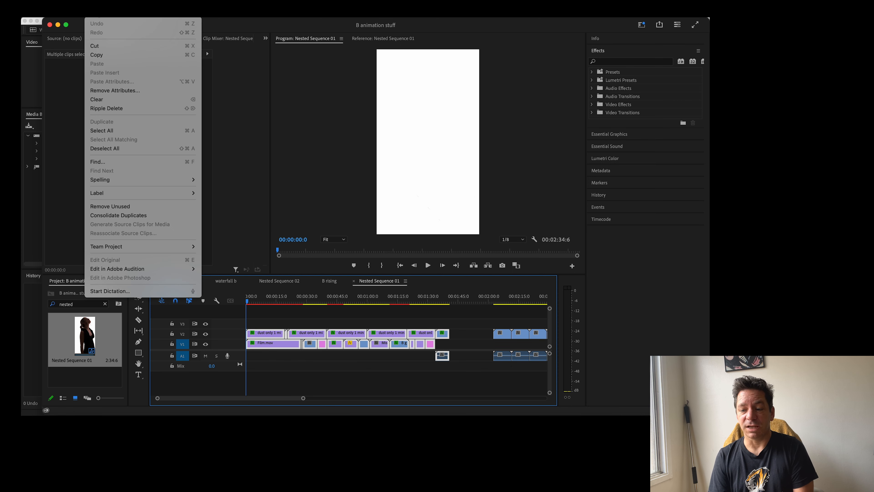
{"action": "mouse_move", "coordinate": [143, 269]}
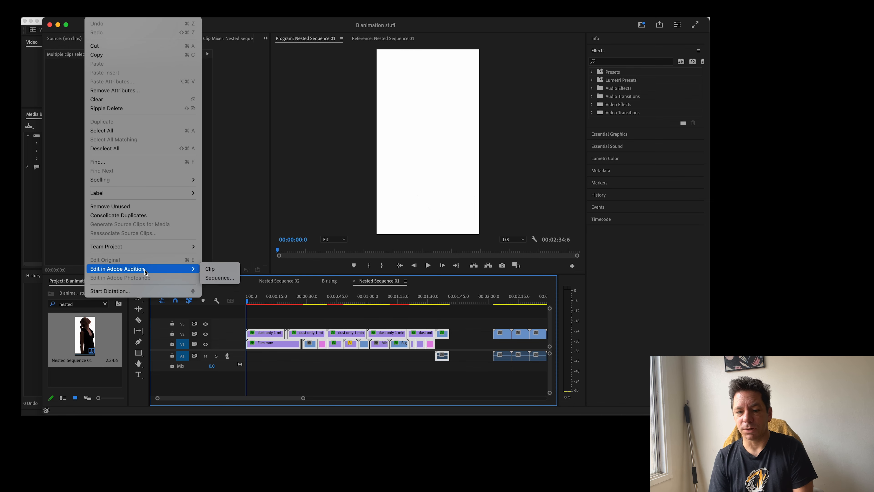
{"action": "left_click", "coordinate": [222, 278]}
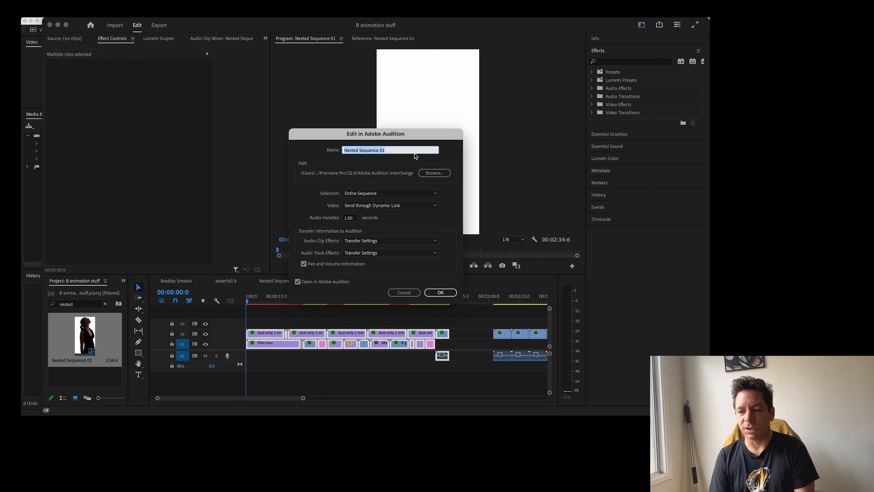
{"action": "left_click", "coordinate": [424, 193]}
{"action": "left_click", "coordinate": [412, 211]}
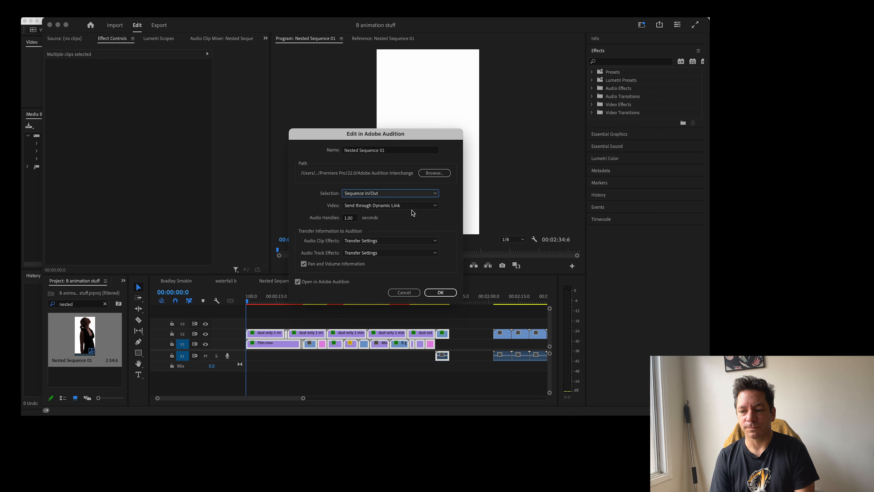
{"action": "key", "text": "Return"}
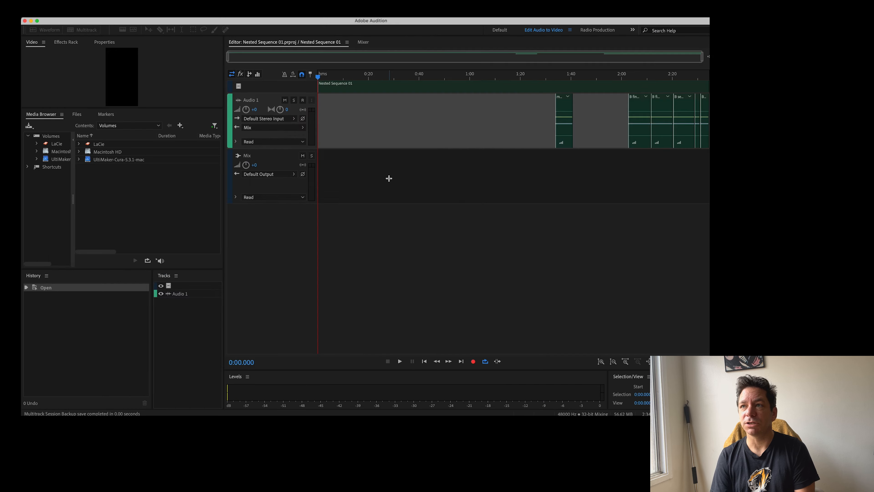
Step: Add cue markers to the multitrack session at 0:27.498 and about 0:21.5
{"action": "left_click_drag", "start_coordinate": [331, 78], "coordinate": [322, 143]}
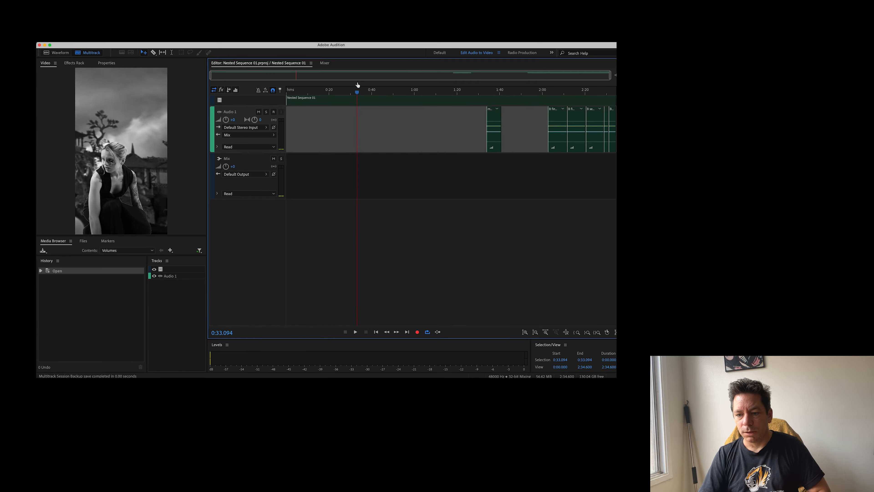
{"action": "mouse_move", "coordinate": [357, 82]}
{"action": "left_mouse_down"}
{"action": "mouse_move", "coordinate": [388, 76]}
{"action": "mouse_move", "coordinate": [333, 80]}
{"action": "mouse_move", "coordinate": [346, 77]}
{"action": "left_mouse_up"}
{"action": "key", "text": "m"}
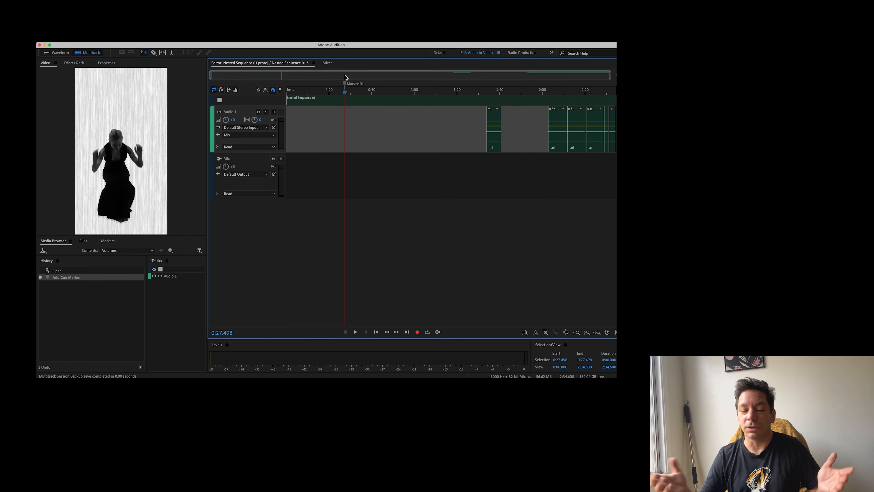
{"action": "left_click", "coordinate": [331, 93]}
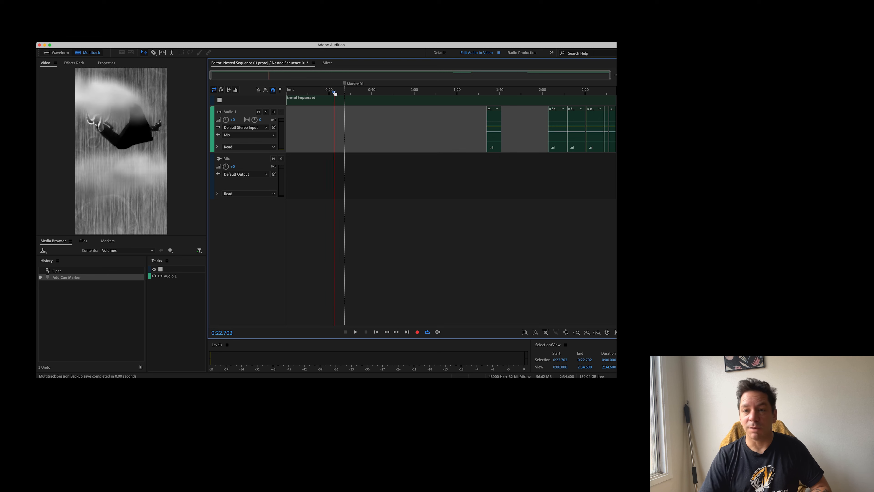
{"action": "left_click", "coordinate": [332, 93]}
{"action": "key", "text": "m"}
Step: Mark the remaining scene changes in the opening section with cue markers, including 0:19.504 and 0:10.711
{"action": "left_click", "coordinate": [327, 93]}
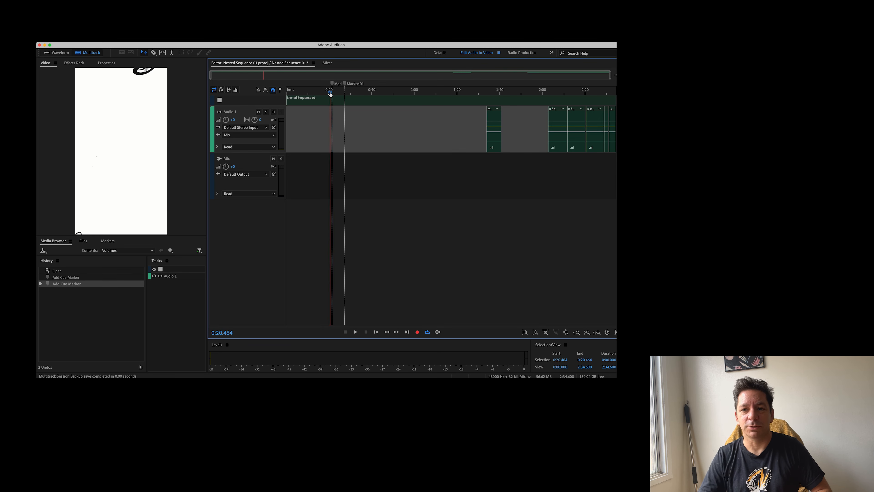
{"action": "left_click_drag", "start_coordinate": [328, 93], "coordinate": [327, 92]}
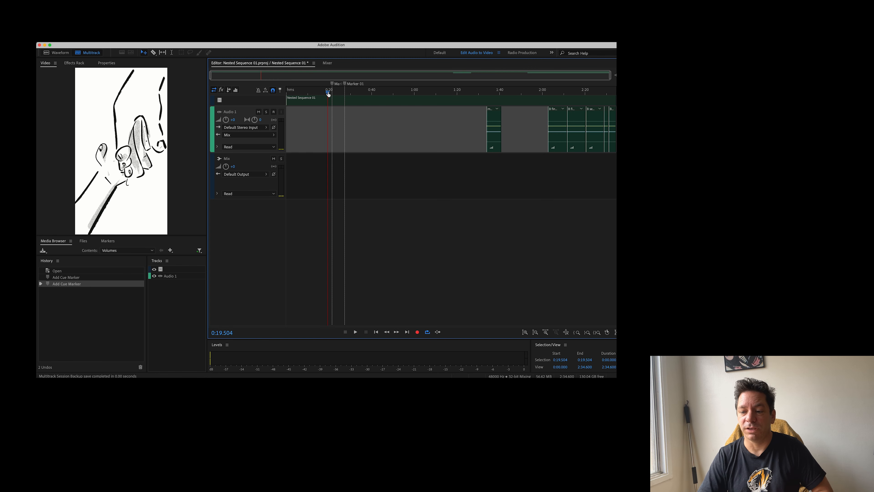
{"action": "left_click", "coordinate": [309, 93]}
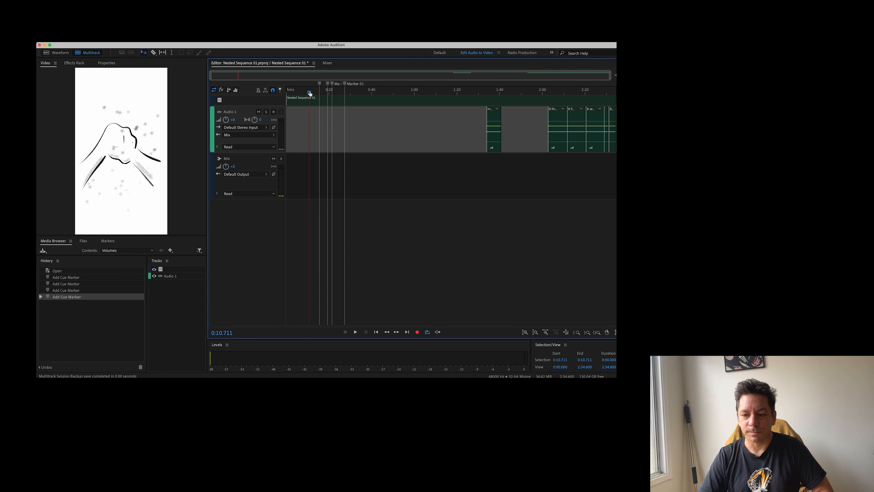
{"action": "key", "text": "m"}
{"action": "mouse_move", "coordinate": [309, 93]}
{"action": "left_mouse_down"}
{"action": "mouse_move", "coordinate": [290, 95]}
{"action": "mouse_move", "coordinate": [352, 90]}
{"action": "left_mouse_up"}
{"action": "key", "text": "m"}
{"action": "key", "text": "m"}
{"action": "key", "text": "m"}
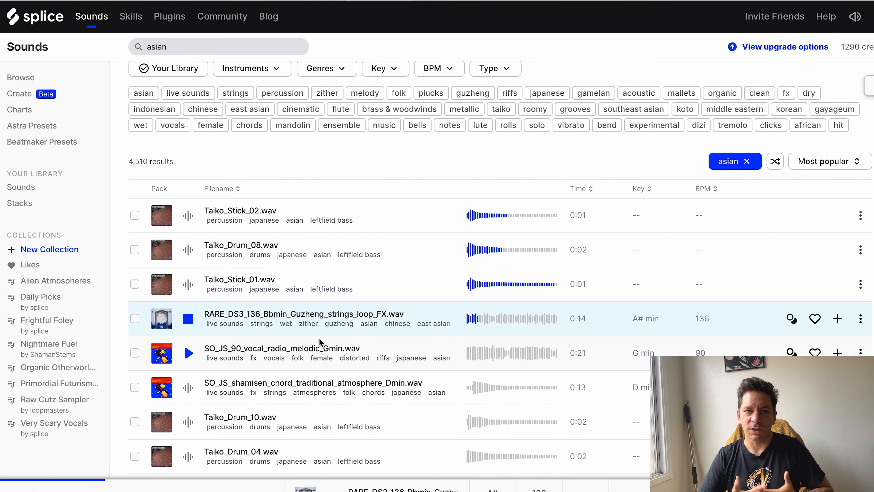
Step: Switch to Splice and add RARE_DS3_136_Bbmin_Guzheng_strings_loop_FX.wav to the library
{"action": "left_click", "coordinate": [837, 318]}
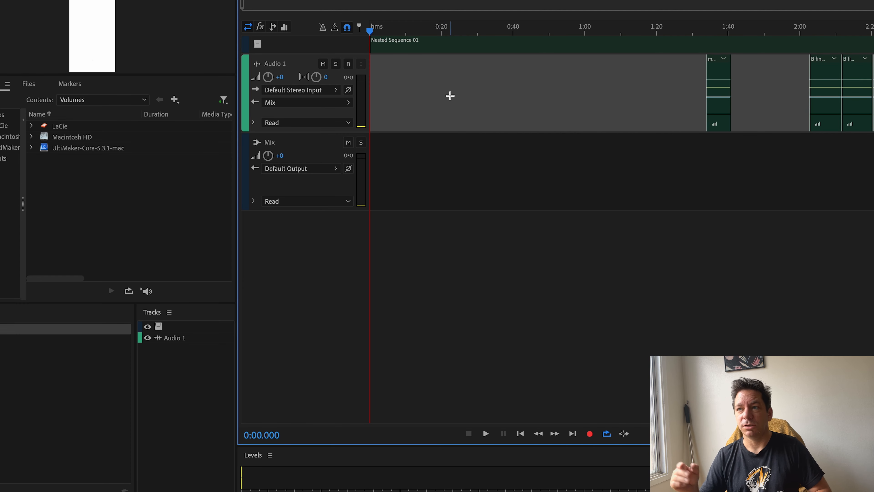
{"action": "mouse_move", "coordinate": [391, 31]}
{"action": "left_mouse_down"}
{"action": "mouse_move", "coordinate": [459, 33]}
{"action": "mouse_move", "coordinate": [431, 30]}
{"action": "mouse_move", "coordinate": [439, 33]}
{"action": "left_mouse_up"}
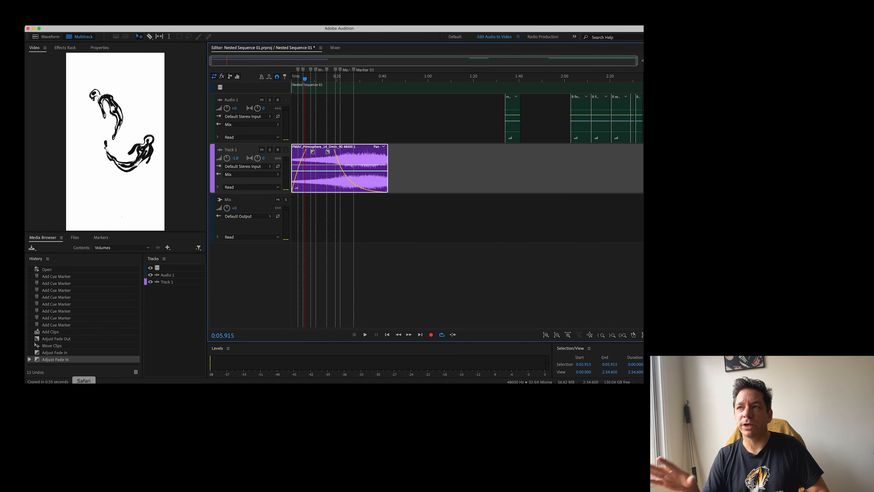
Step: Switch to Splice in Safari, preview OS_AMS_90_Dmin_Push_Bass.wav, add it to the library and download it
{"action": "left_click", "coordinate": [83, 382]}
{"action": "left_click_drag", "start_coordinate": [192, 91], "coordinate": [140, 85]}
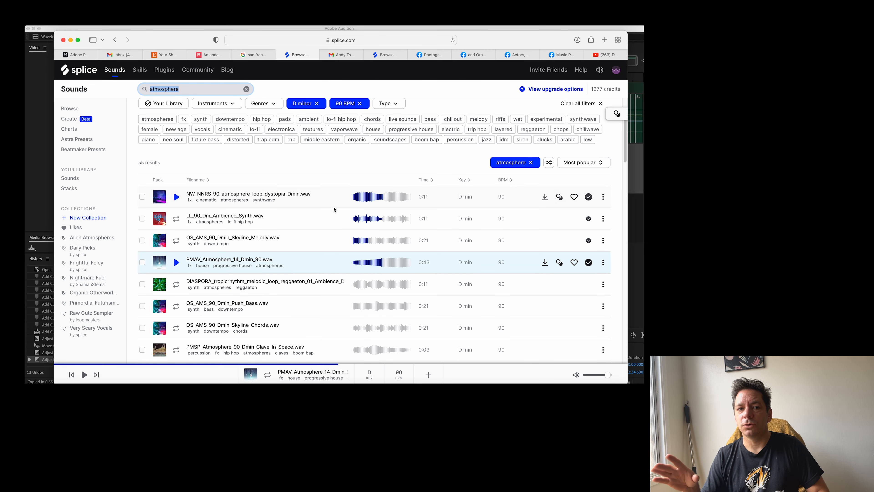
{"action": "left_click", "coordinate": [175, 307]}
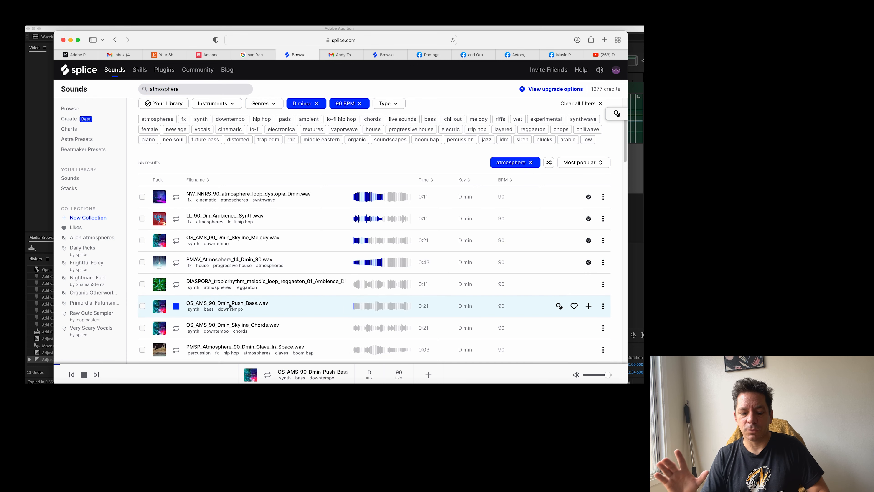
{"action": "left_click", "coordinate": [589, 308]}
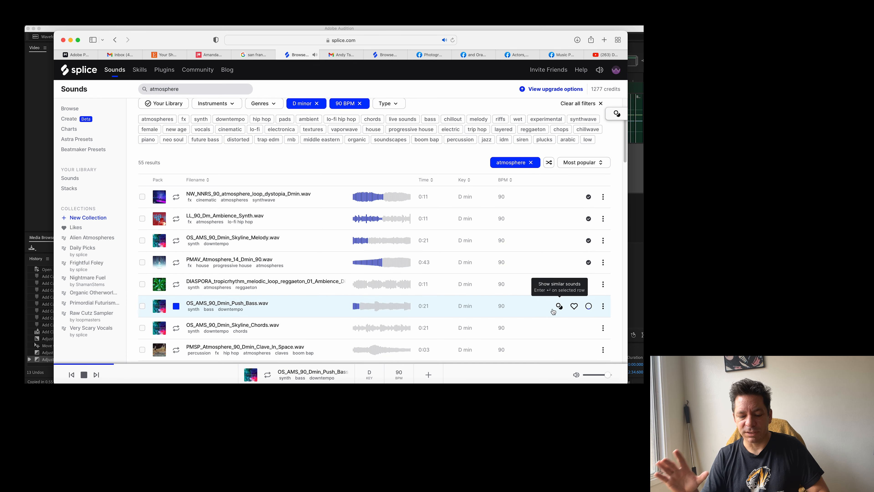
{"action": "left_click", "coordinate": [545, 306]}
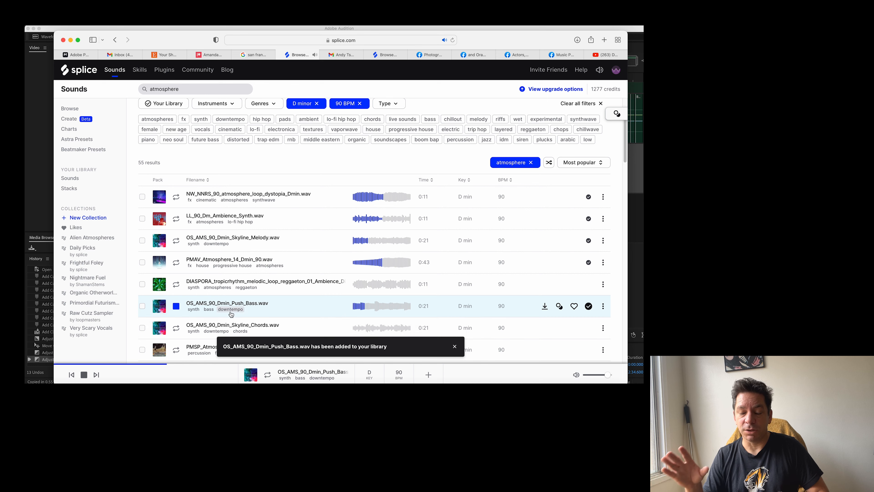
Step: Preview OS_AMS_90_Dmin_Skyline_Chords.wav, add it to the library and download it
{"action": "left_click", "coordinate": [177, 329]}
{"action": "scroll", "coordinate": [192, 332], "scroll_direction": "down", "scroll_amount": 1}
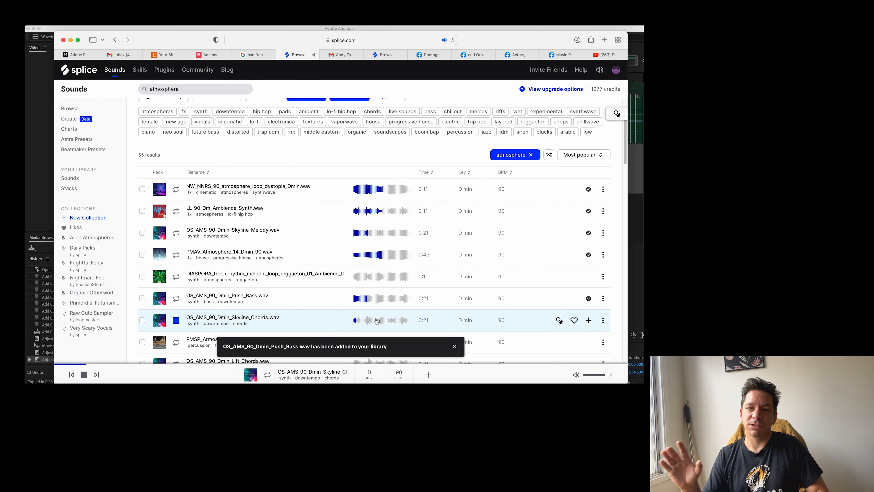
{"action": "left_click", "coordinate": [590, 322]}
{"action": "left_click", "coordinate": [544, 320]}
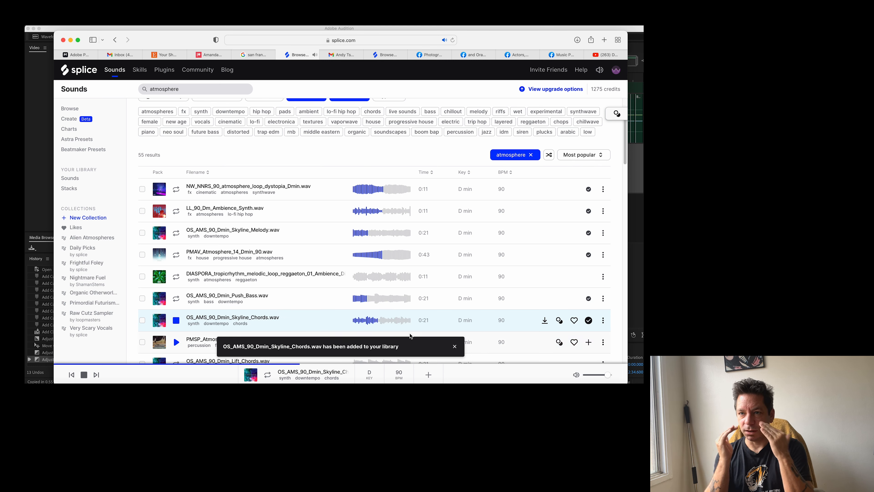
{"action": "left_click", "coordinate": [454, 347]}
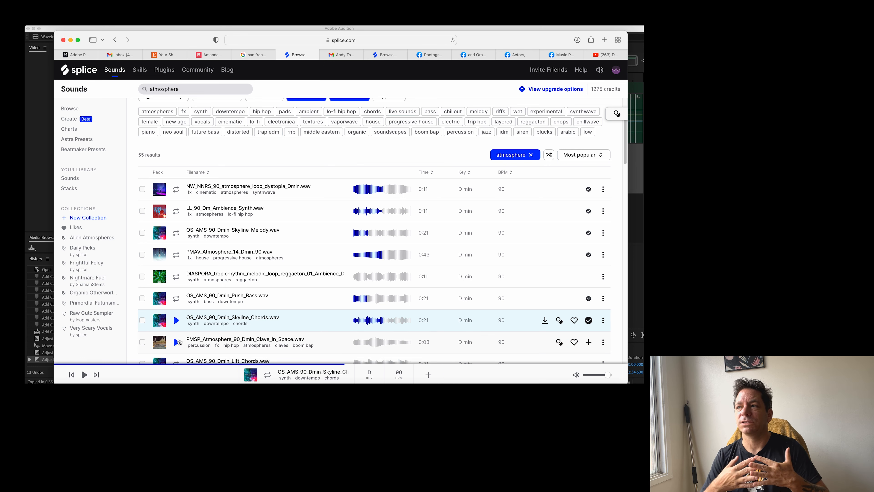
Step: Preview further atmosphere samples, add OS_AMS_90_Dmin_Lift_Chords.wav to the library, and return to Audition
{"action": "left_click", "coordinate": [177, 342]}
{"action": "scroll", "coordinate": [241, 355], "scroll_direction": "down", "scroll_amount": 5}
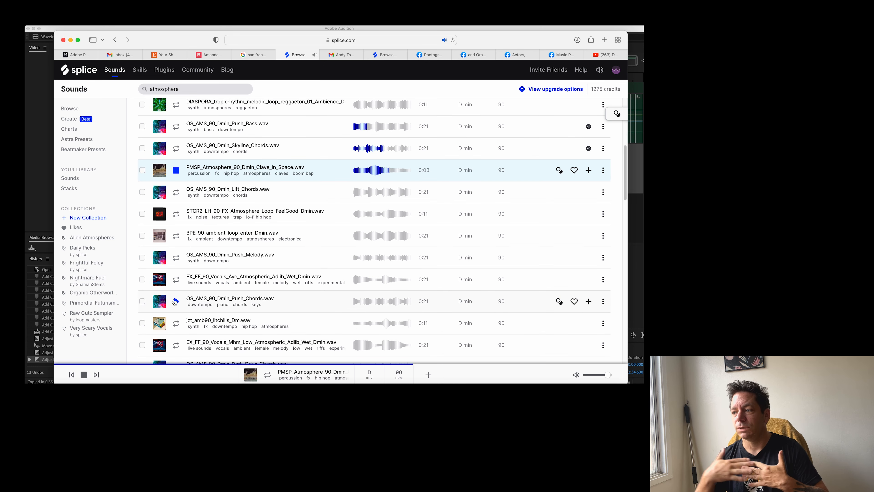
{"action": "scroll", "coordinate": [194, 246], "scroll_direction": "up", "scroll_amount": 5}
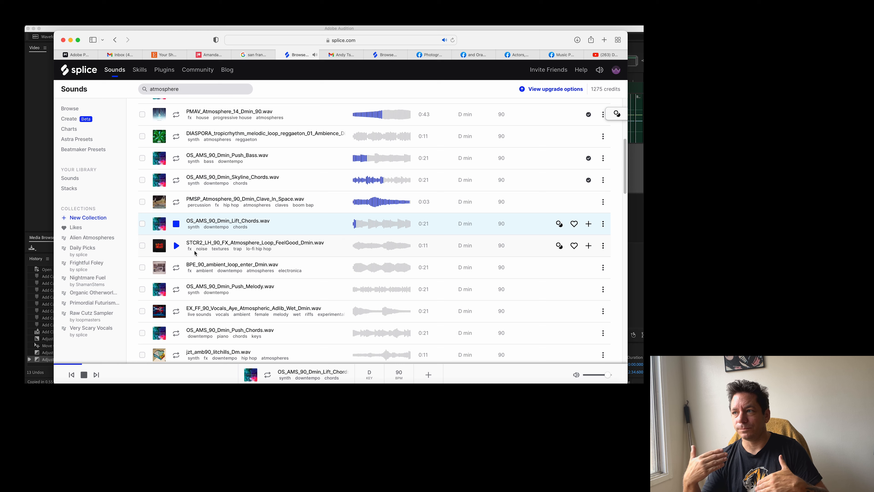
{"action": "left_click", "coordinate": [588, 333]}
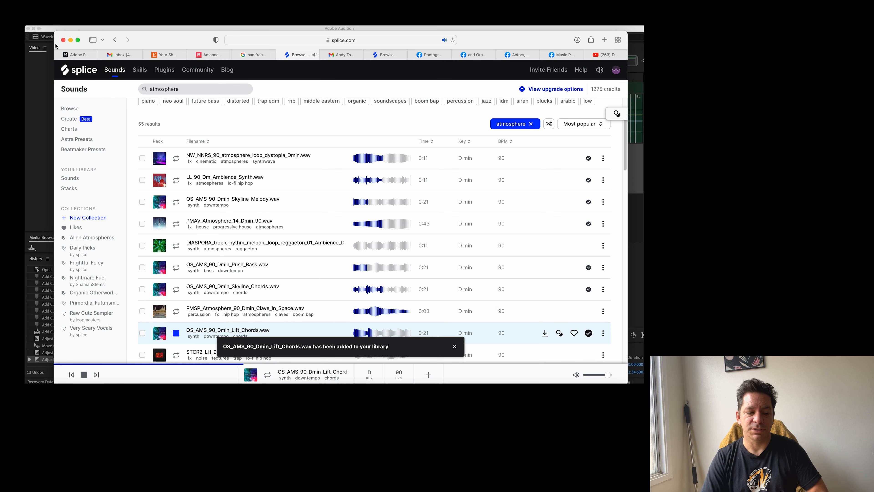
{"action": "left_click", "coordinate": [70, 40]}
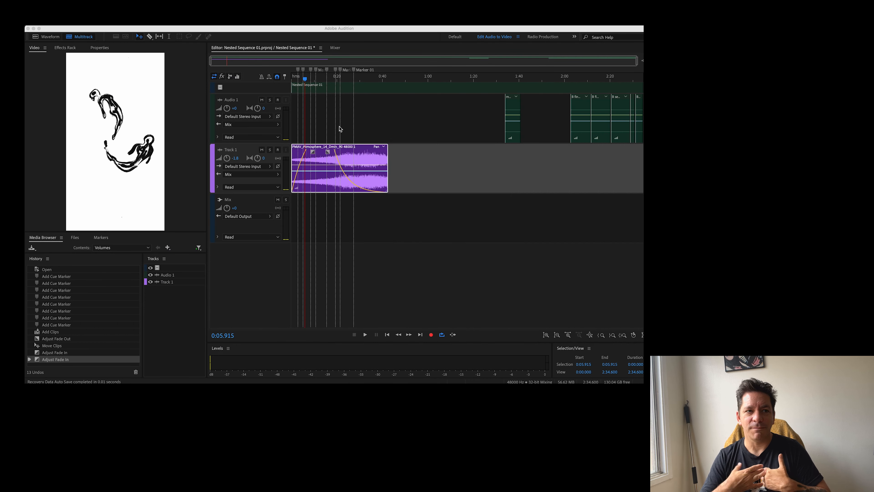
Step: Place OS_AMS_90_Dmin_Lift_Chords.wav from the Downloads folder on a new track below Track 1, starting at 0:28.457
{"action": "left_click", "coordinate": [317, 84]}
{"action": "left_click_drag", "start_coordinate": [305, 82], "coordinate": [356, 82]}
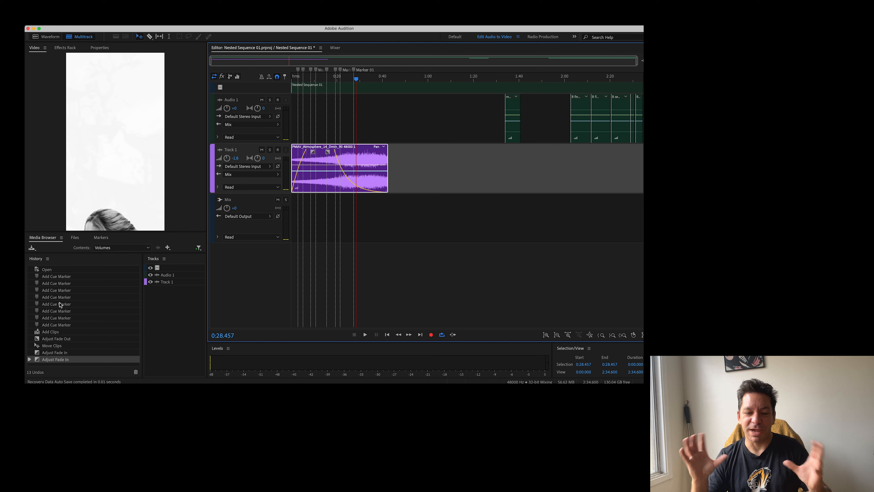
{"action": "left_click", "coordinate": [42, 394]}
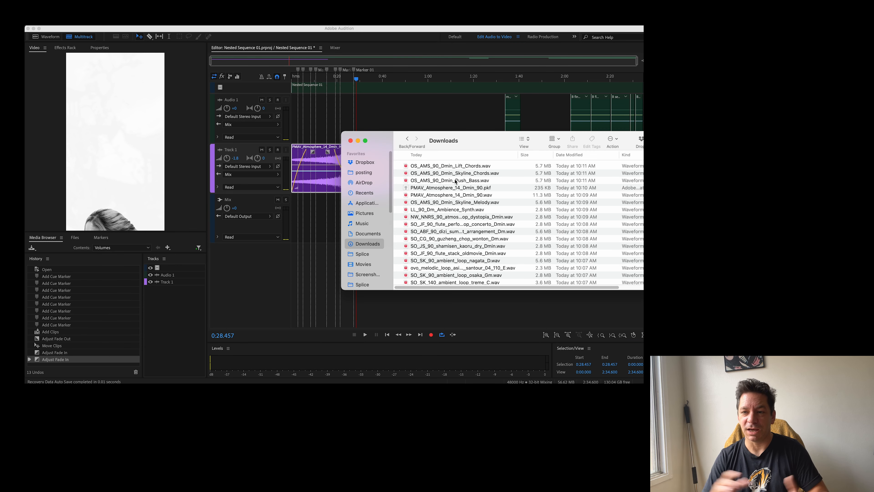
{"action": "left_click", "coordinate": [458, 169]}
{"action": "left_click_drag", "start_coordinate": [462, 141], "coordinate": [359, 235]}
{"action": "left_click", "coordinate": [369, 258]}
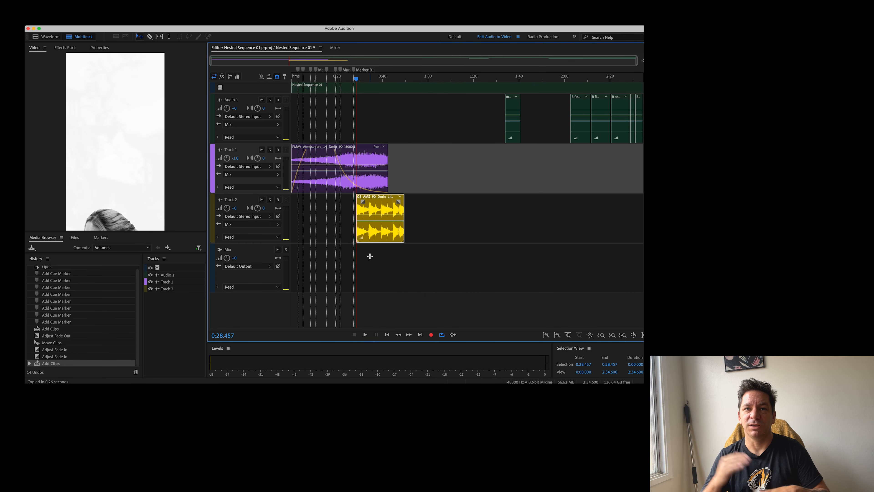
Step: Play the session from 0:27.978 and shorten the Track 1 atmosphere clip's fade-out so it starts near Marker 01
{"action": "left_click_drag", "start_coordinate": [357, 81], "coordinate": [356, 81]}
{"action": "key", "text": "space"}
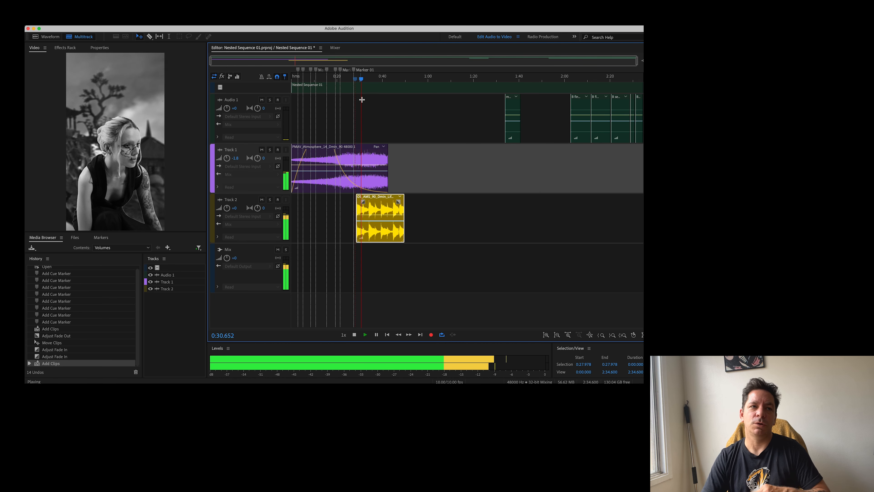
{"action": "left_click", "coordinate": [338, 158]}
{"action": "left_click_drag", "start_coordinate": [329, 151], "coordinate": [351, 152]}
Step: Stop playback at 0:39.154 and add a cue marker there
{"action": "left_click_drag", "start_coordinate": [372, 80], "coordinate": [354, 85]}
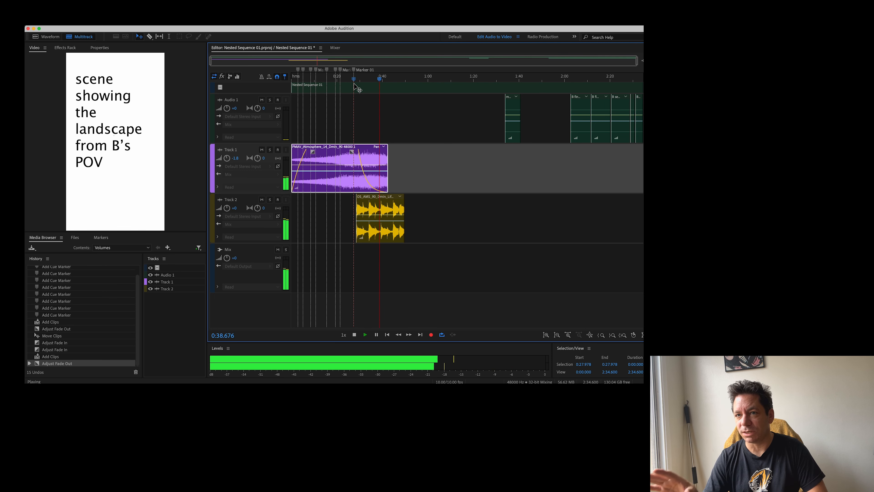
{"action": "key", "text": "space"}
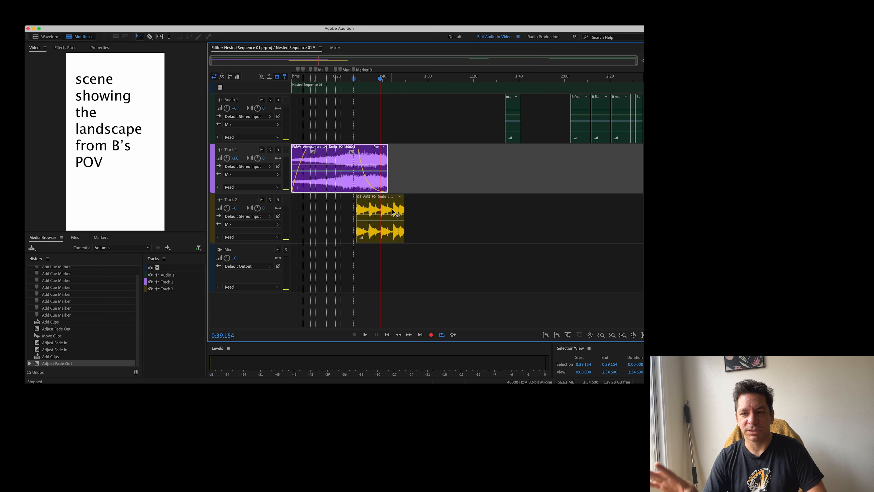
{"action": "key", "text": "m"}
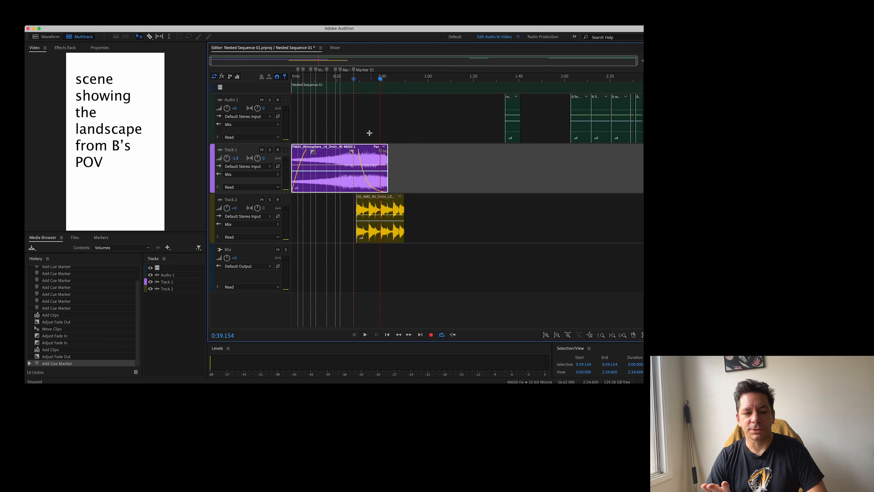
{"action": "left_click_drag", "start_coordinate": [385, 77], "coordinate": [404, 79]}
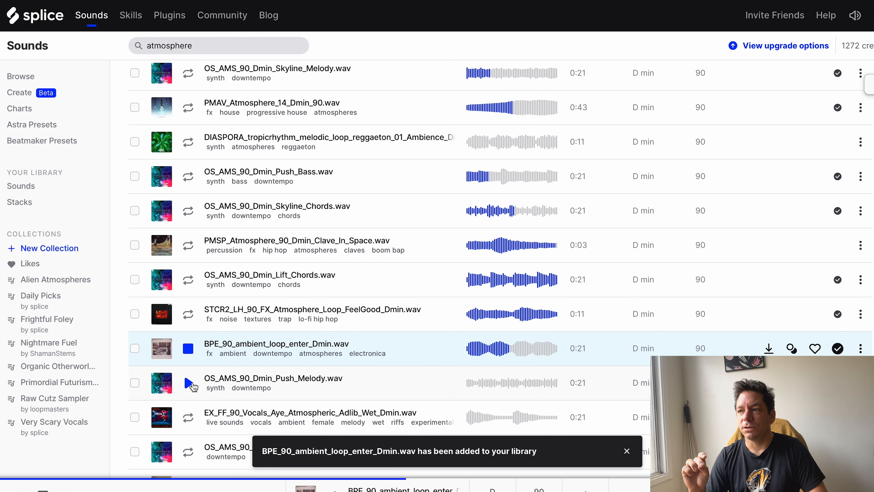
Step: Switch to Splice and preview OS_AMS_90_Dmin_Push_Melody.wav partway through
{"action": "left_click", "coordinate": [189, 383]}
{"action": "left_click", "coordinate": [526, 384]}
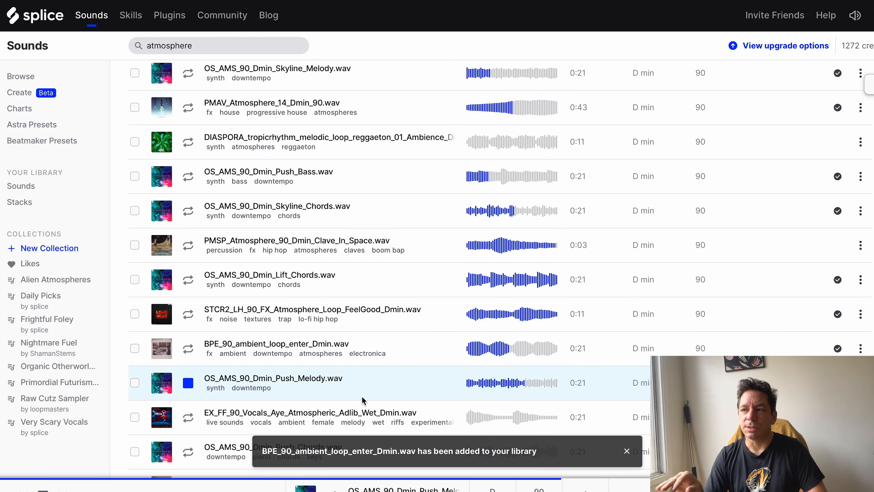
Step: Preview EX_FF_90_Vocals_Aye_Atmospheric_Adlib_Wet_Dmin.wav and add it to the library
{"action": "left_click", "coordinate": [188, 417]}
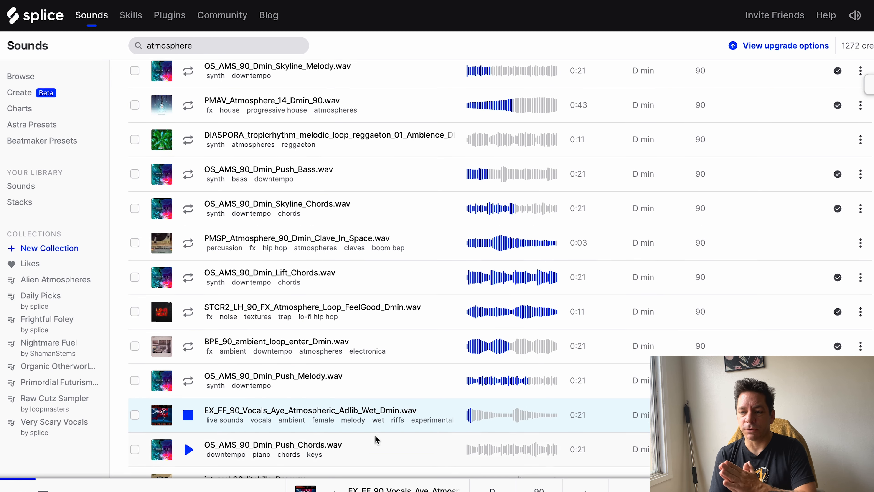
{"action": "scroll", "coordinate": [481, 413], "scroll_direction": "down", "scroll_amount": 2}
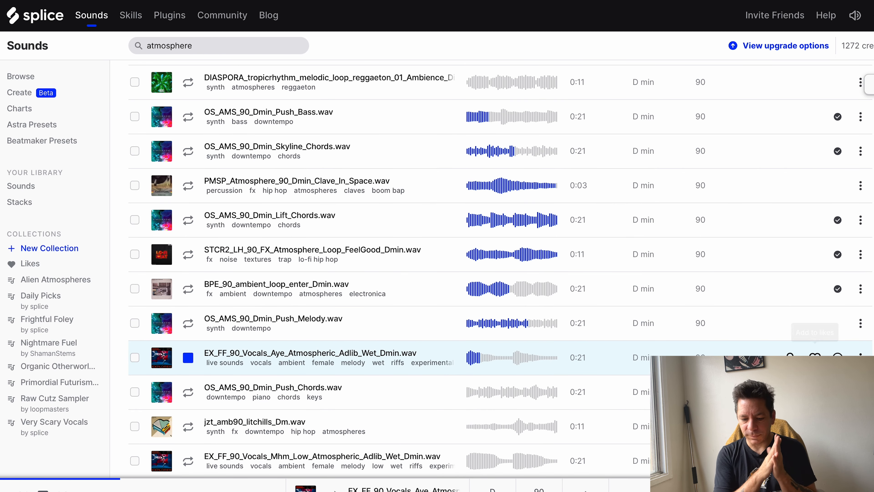
{"action": "left_click", "coordinate": [768, 354]}
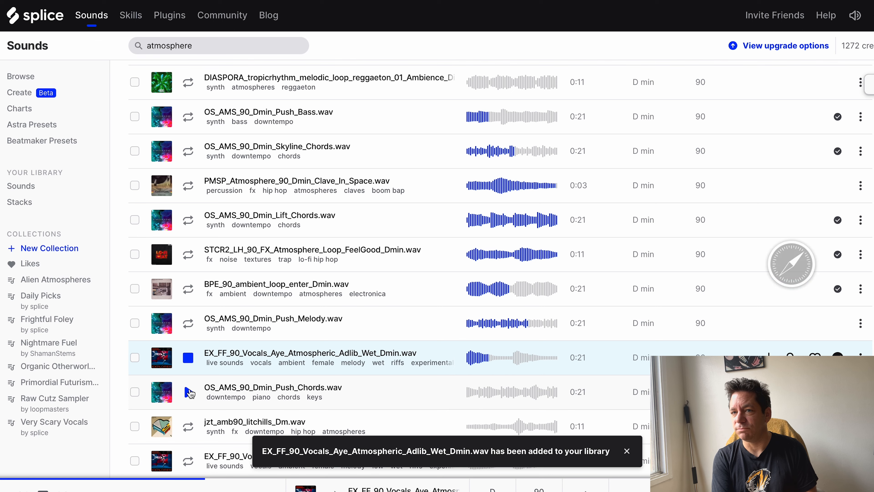
Step: Preview OS_AMS_90_Dmin_Push_Chords.wav, and preview jzt_amb90_litchills_Dm.wav through its louder middle part and add it to the library
{"action": "left_click", "coordinate": [189, 392]}
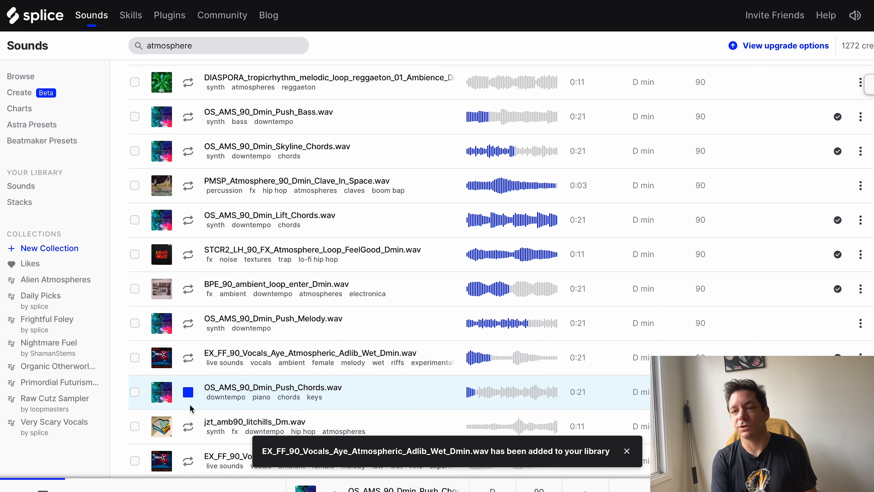
{"action": "left_click", "coordinate": [188, 427]}
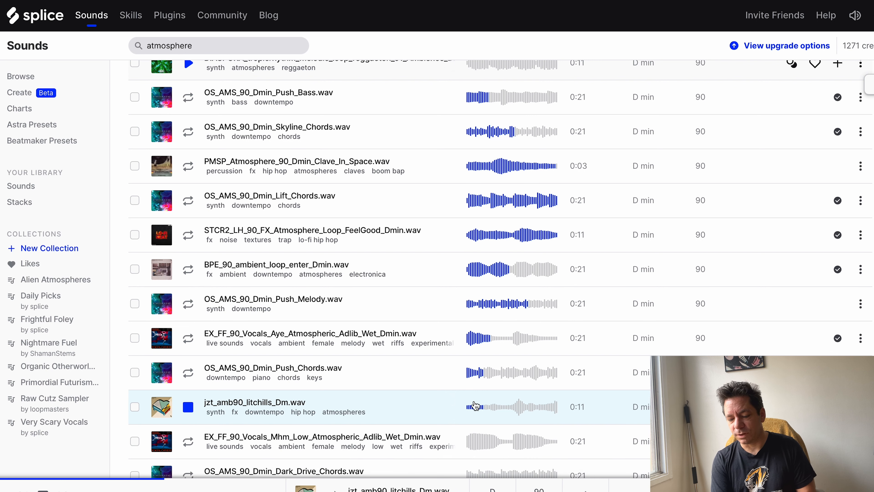
{"action": "left_click", "coordinate": [516, 407]}
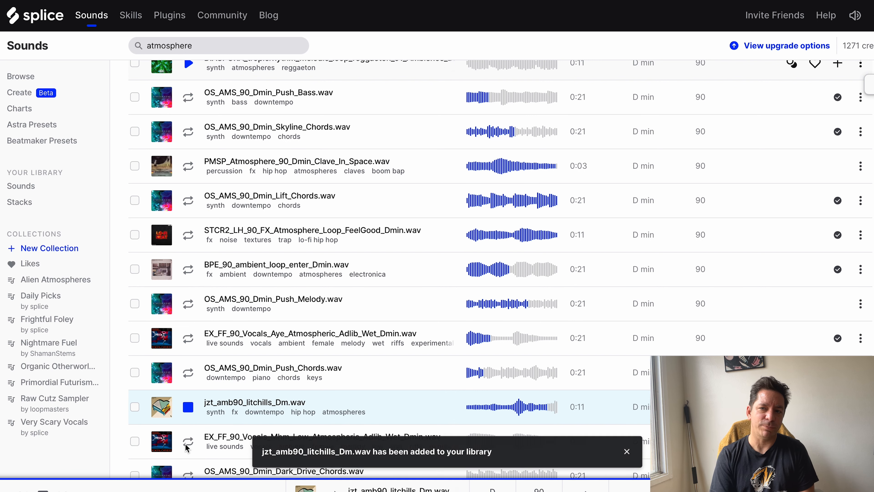
Step: Preview the Mhm Low vocal adlib and OS_AMS_90_Dmin_Dark_Drive_Chords.wav, and add BPE_90_ambient_loop_depth_Dmin.wav to the library
{"action": "scroll", "coordinate": [269, 405], "scroll_direction": "down", "scroll_amount": 3}
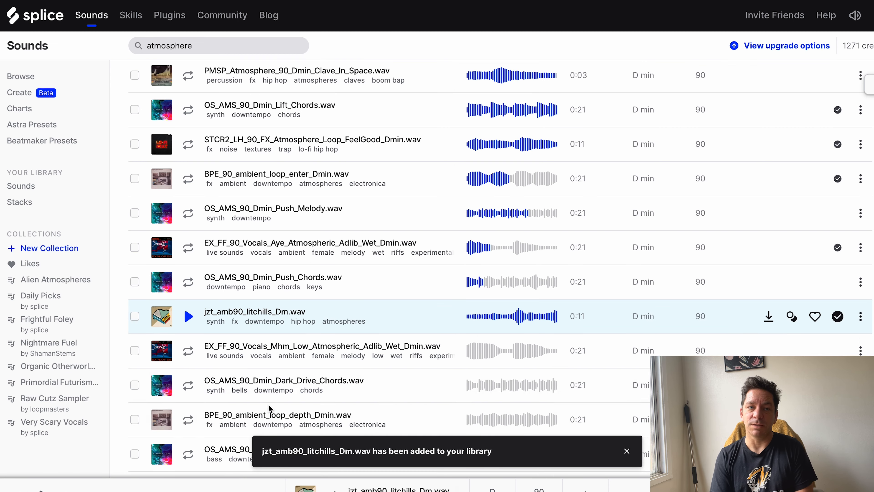
{"action": "left_click", "coordinate": [189, 352]}
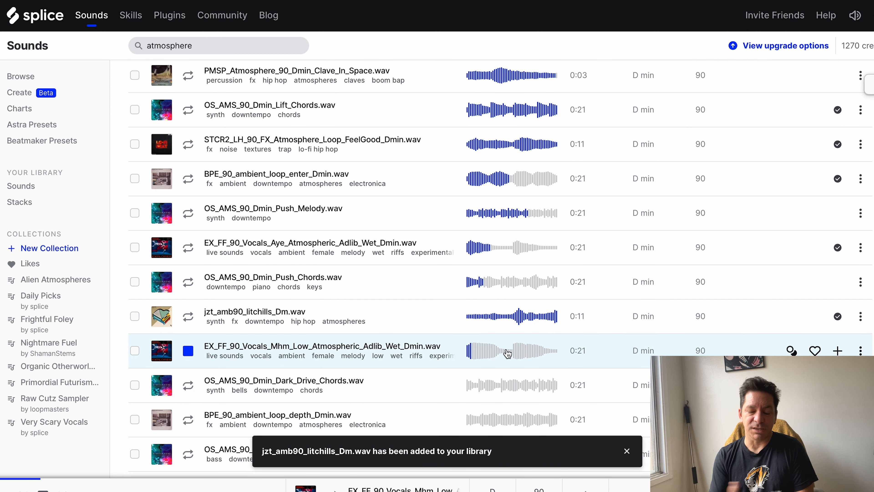
{"action": "left_click", "coordinate": [512, 355]}
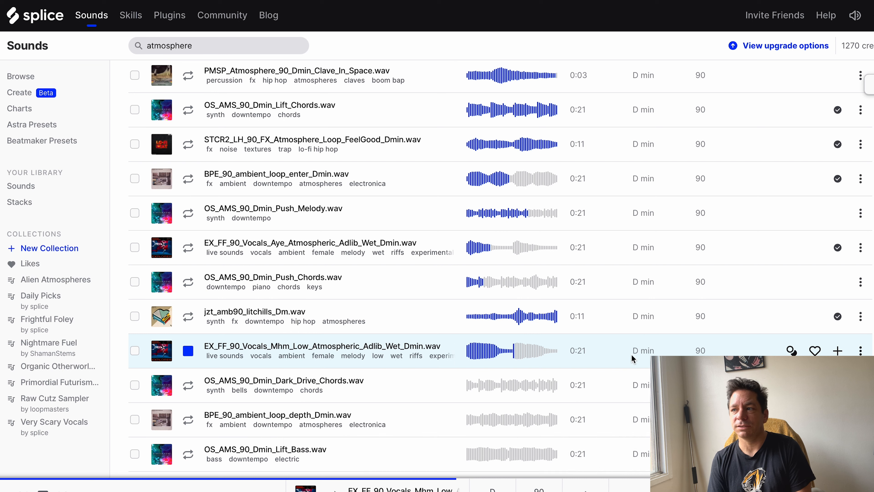
{"action": "left_click", "coordinate": [188, 385]}
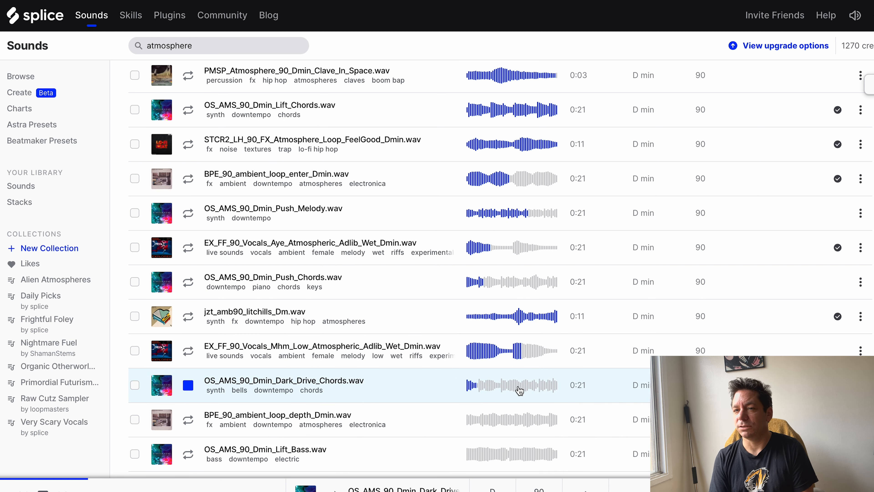
{"action": "left_click", "coordinate": [188, 419]}
Step: Search the samples for "drop" and filter the results to the key of D minor
{"action": "scroll", "coordinate": [254, 71], "scroll_direction": "up", "scroll_amount": 10}
{"action": "left_click", "coordinate": [246, 43]}
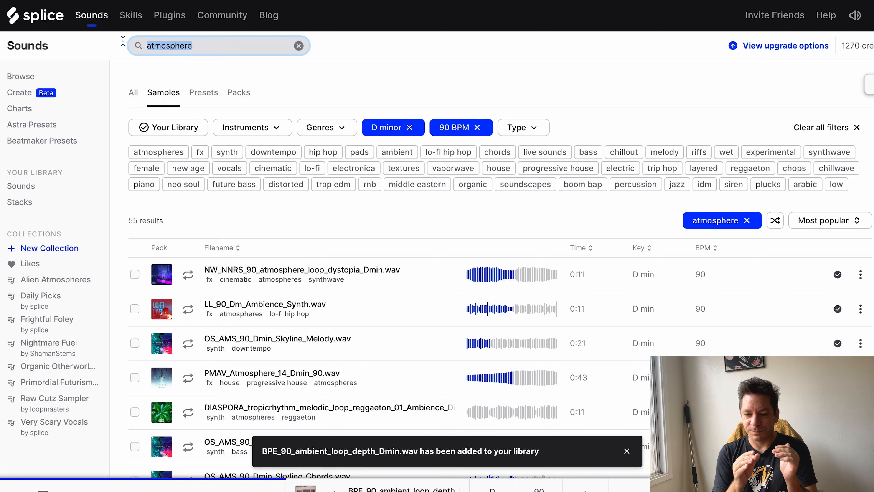
{"action": "type", "text": "drop"}
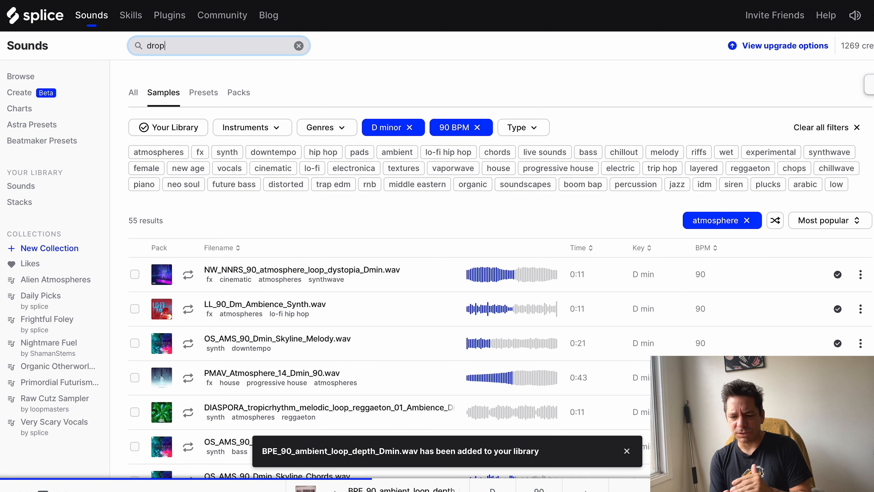
{"action": "key", "text": "Return"}
{"action": "left_click", "coordinate": [378, 128]}
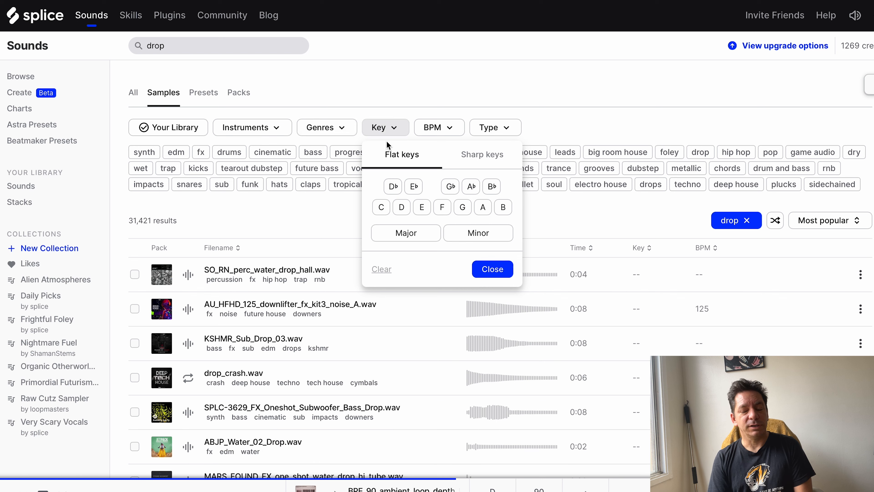
{"action": "left_click", "coordinate": [401, 207]}
{"action": "left_click", "coordinate": [471, 237]}
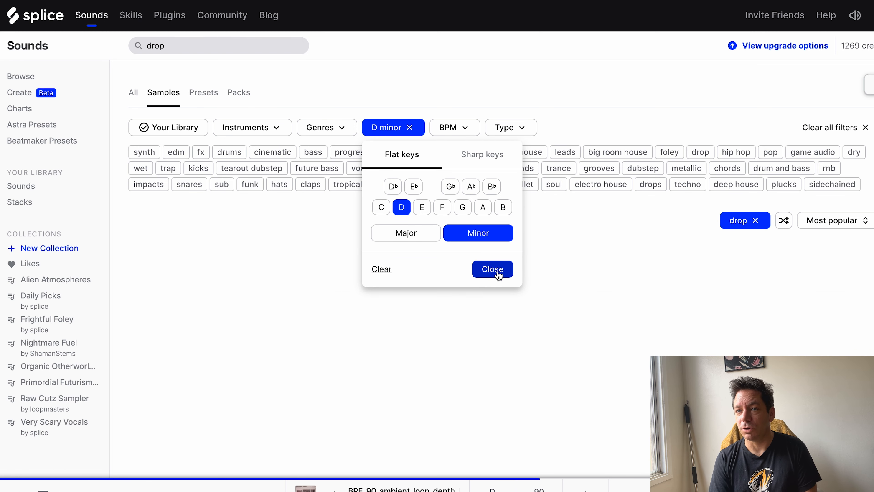
{"action": "left_click", "coordinate": [495, 271]}
Step: Add STW_kit8_drop_one_shot_vocalrise.wav to the library and briefly preview the DS_SFR_125 arp drop lead loop
{"action": "left_click", "coordinate": [189, 274]}
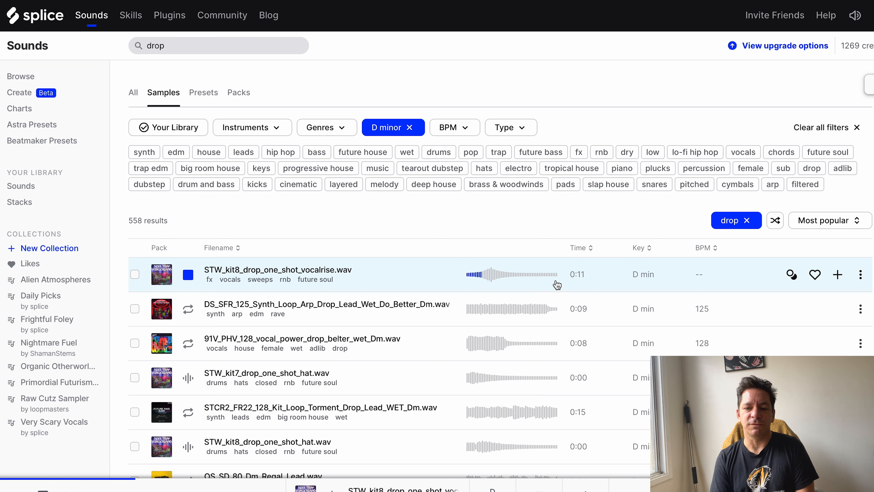
{"action": "left_click", "coordinate": [837, 275]}
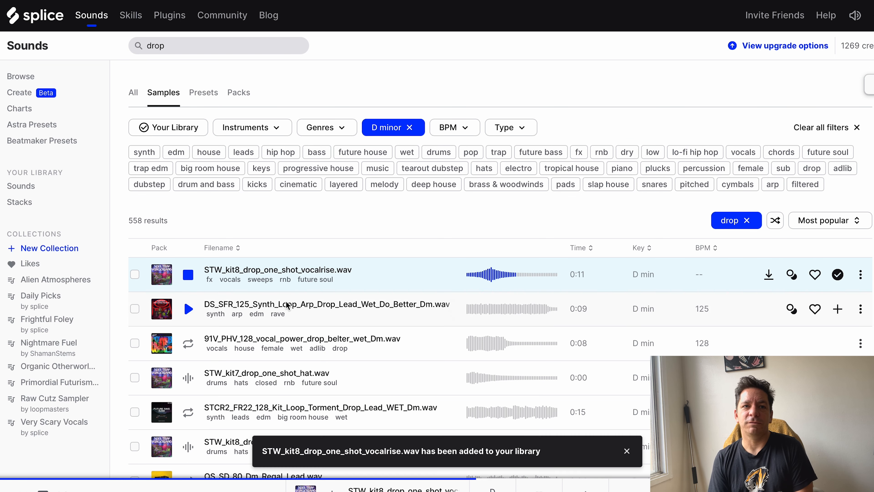
{"action": "left_click", "coordinate": [193, 308]}
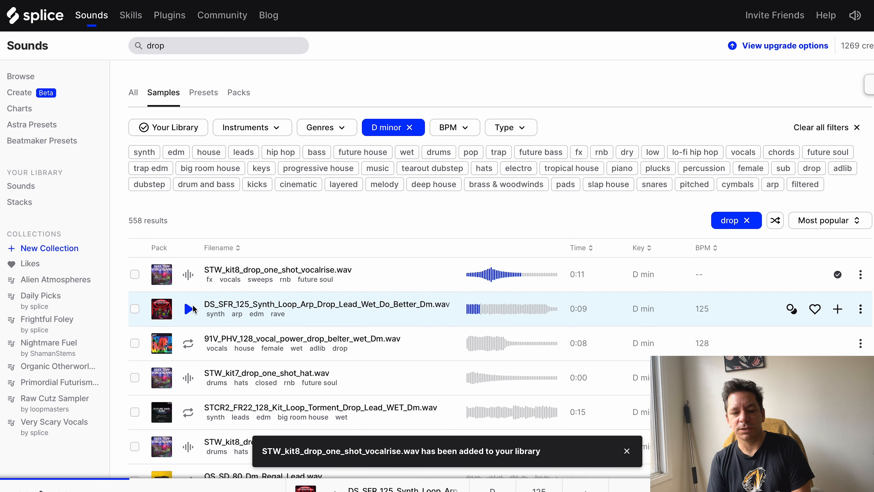
Step: Restrict the drop results to one-shot samples
{"action": "left_click", "coordinate": [511, 127]}
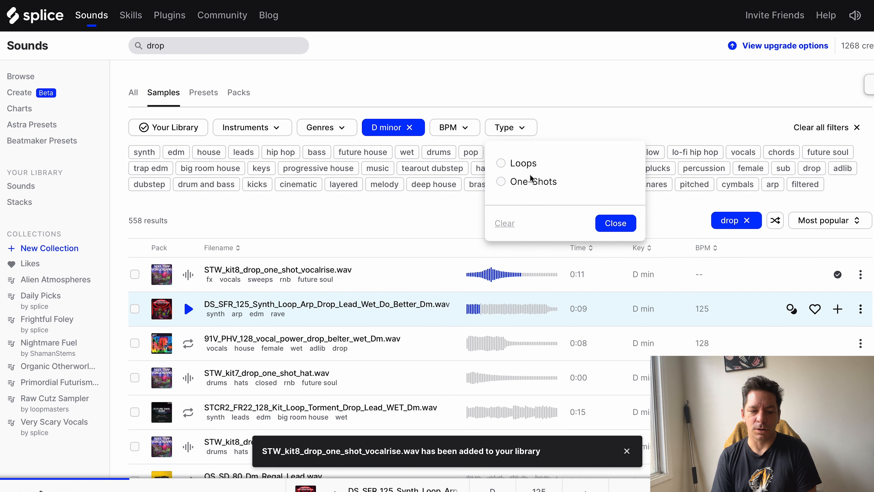
{"action": "left_click", "coordinate": [531, 185]}
{"action": "left_click", "coordinate": [615, 223]}
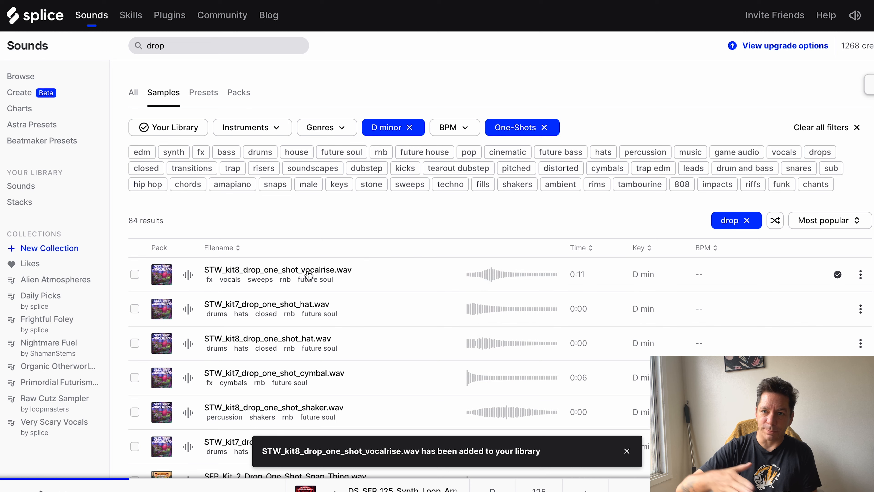
Step: Preview the vocalrise, kit7 hat, kit8 hat and SFP_Kit_2_Drop_One_Shot_Snap_Thing.wav one-shots
{"action": "left_click", "coordinate": [182, 279]}
{"action": "left_click", "coordinate": [189, 309]}
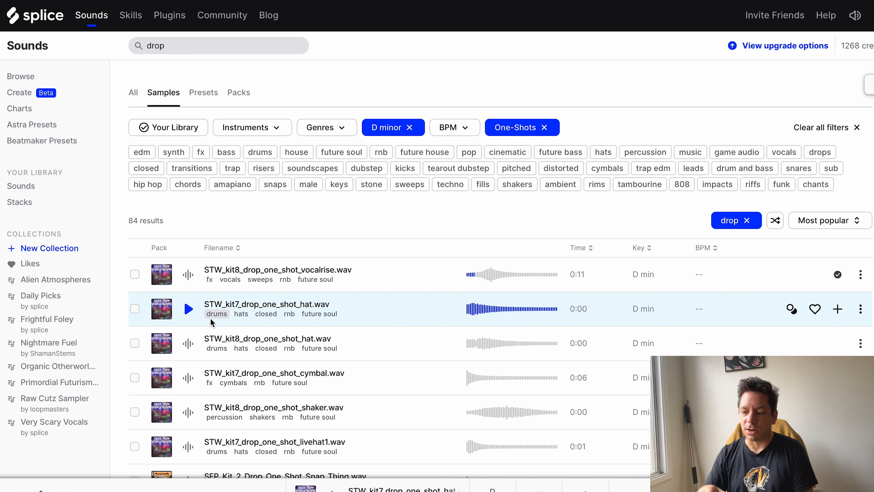
{"action": "left_click", "coordinate": [182, 346]}
{"action": "scroll", "coordinate": [183, 327], "scroll_direction": "down", "scroll_amount": 5}
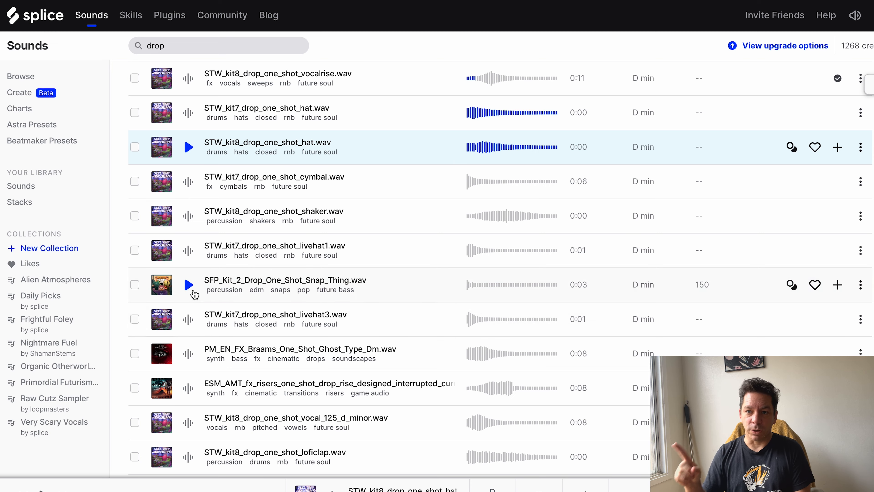
{"action": "left_click", "coordinate": [188, 284]}
{"action": "scroll", "coordinate": [184, 303], "scroll_direction": "down", "scroll_amount": 2}
Step: Preview the ESM_AMT interrupted-current drop riser and STW_kit8_drop_one_shot_vocal_125_d_minor.wav, and add both to the library
{"action": "left_click", "coordinate": [182, 323]}
{"action": "scroll", "coordinate": [185, 324], "scroll_direction": "down", "scroll_amount": 3}
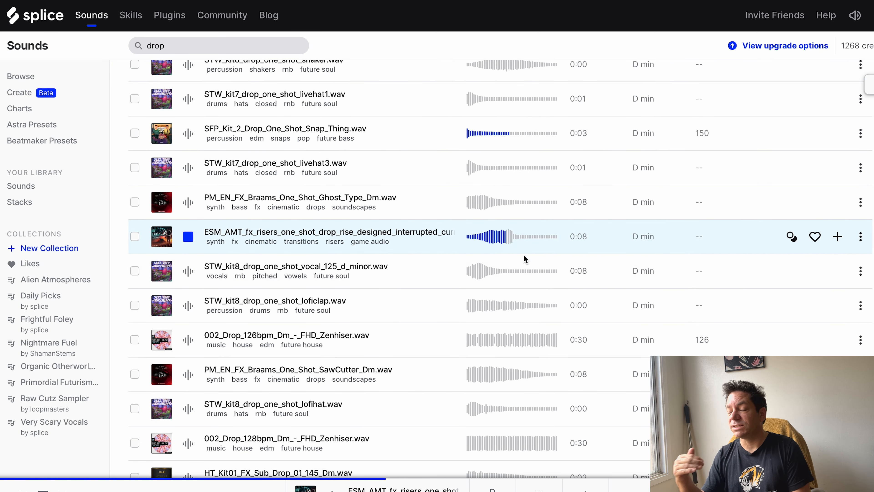
{"action": "left_click", "coordinate": [832, 239]}
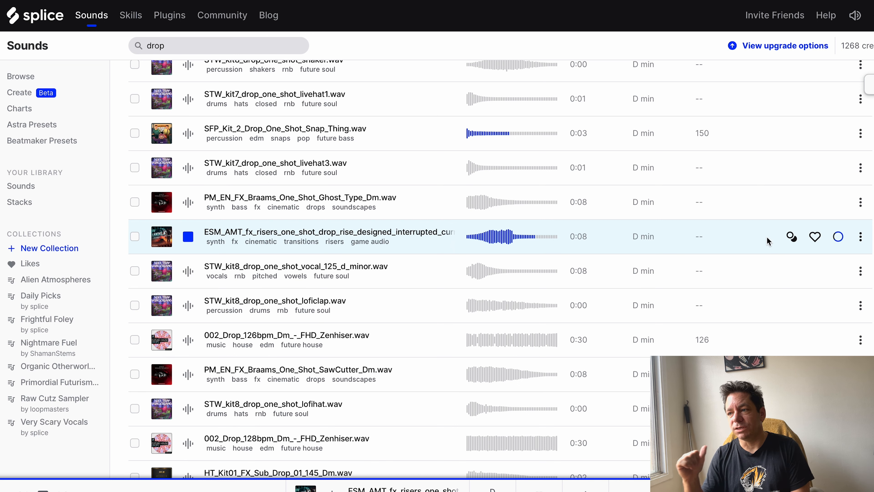
{"action": "left_click", "coordinate": [188, 271]}
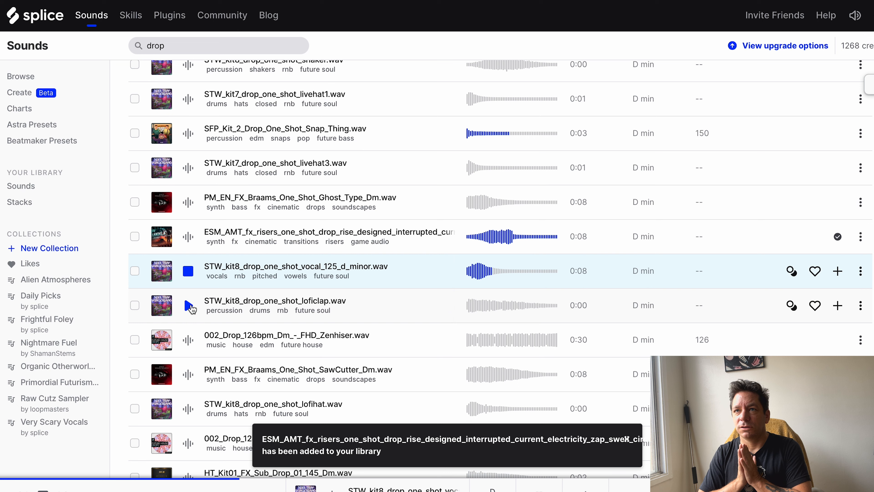
{"action": "left_click", "coordinate": [838, 271]}
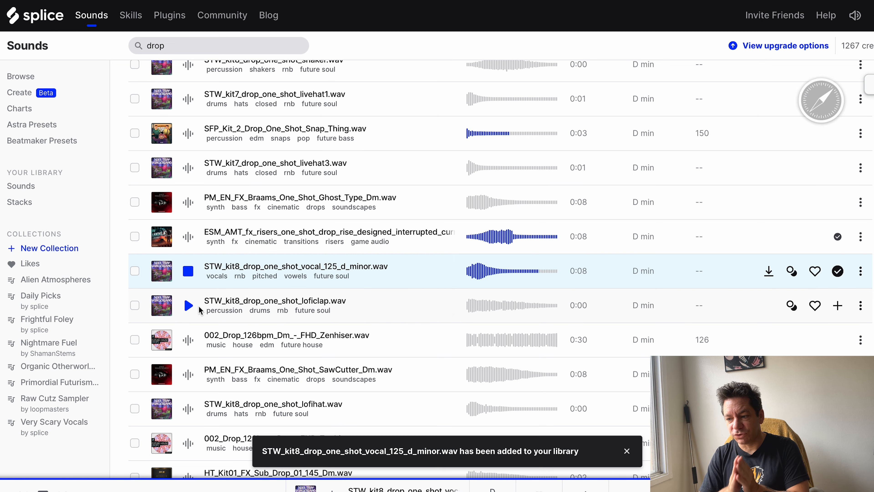
Step: Preview the lofi clap, 002_Drop_126bpm, Braams SawCutter and lofi hat one-shots
{"action": "left_click", "coordinate": [188, 306]}
{"action": "left_click", "coordinate": [188, 340]}
{"action": "scroll", "coordinate": [196, 342], "scroll_direction": "down", "scroll_amount": 2}
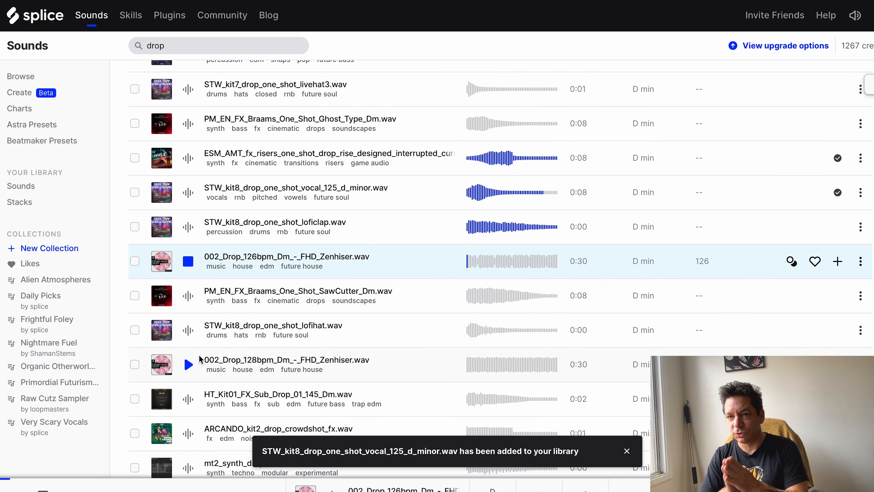
{"action": "left_click", "coordinate": [188, 296]}
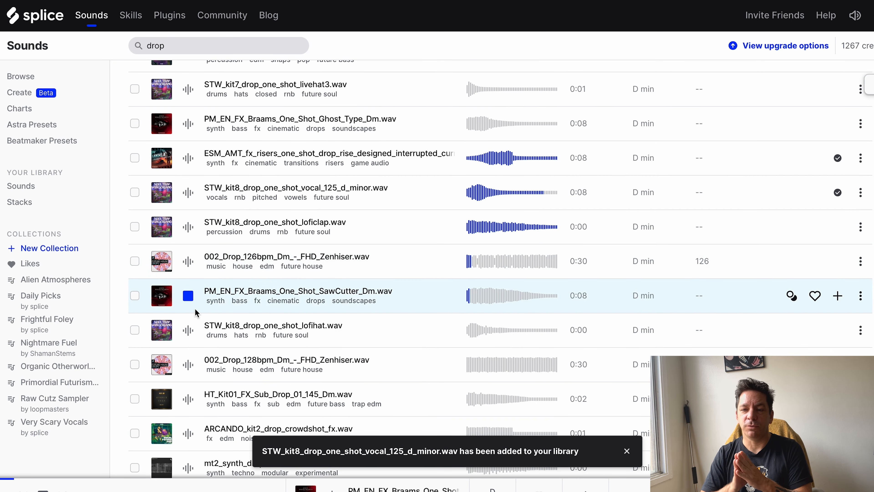
{"action": "left_click", "coordinate": [188, 330]}
Step: Filter the D minor one-shots by the bass tag and remove the "drop" search term
{"action": "scroll", "coordinate": [189, 330], "scroll_direction": "up", "scroll_amount": 10}
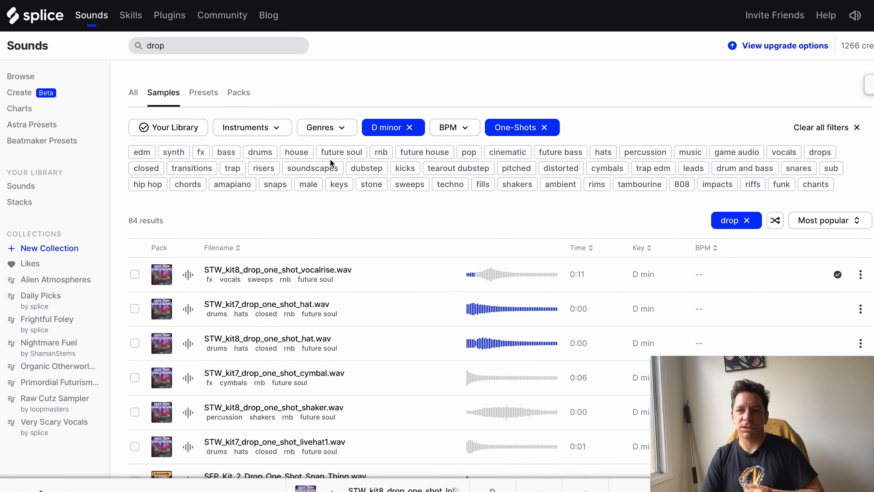
{"action": "left_click", "coordinate": [225, 151]}
{"action": "left_click", "coordinate": [144, 38]}
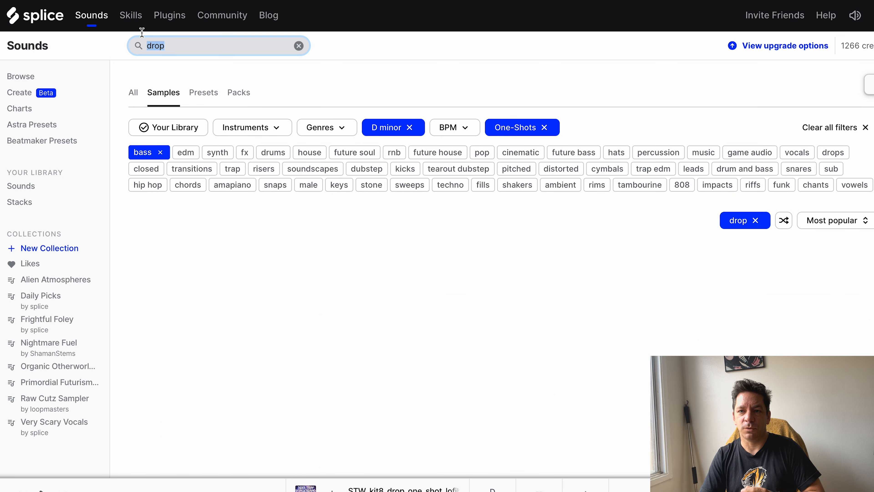
{"action": "key", "text": "BackSpace"}
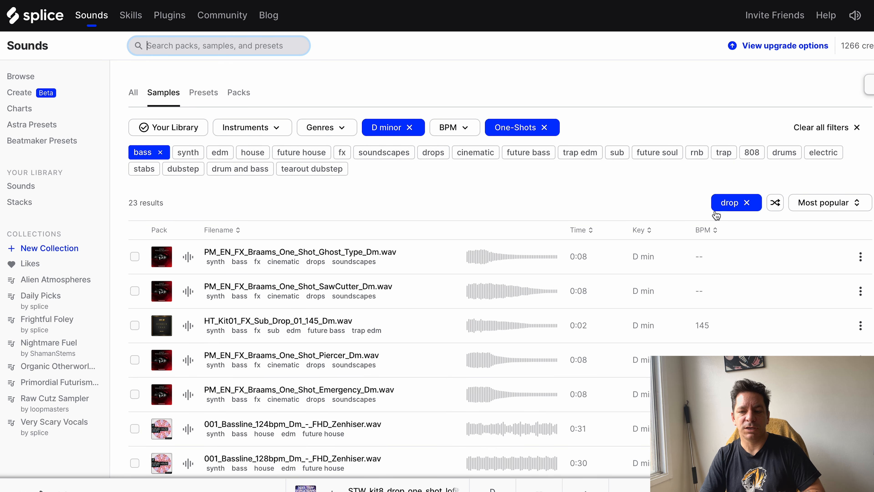
{"action": "left_click", "coordinate": [746, 202]}
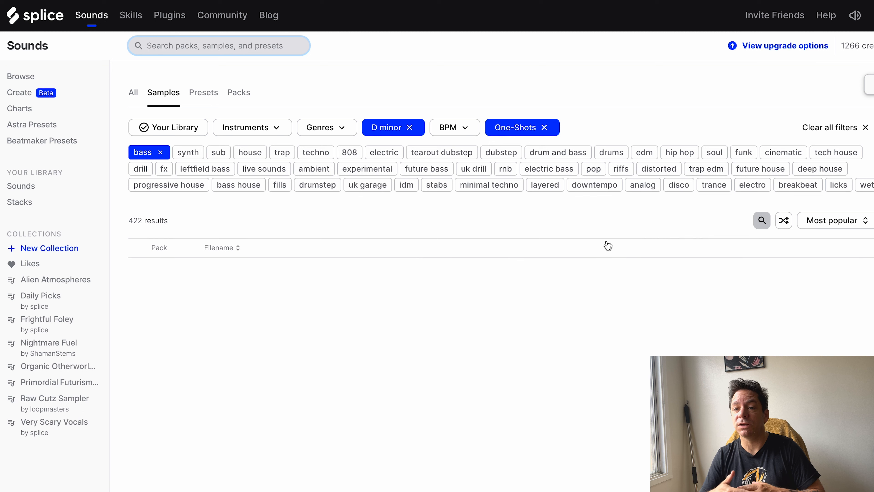
Step: Preview CPA_BFD_808_chiro_Dm.wav and dce_bass_one_shot_synth_contort_Dmin.wav, and add both to the library
{"action": "left_click", "coordinate": [189, 274]}
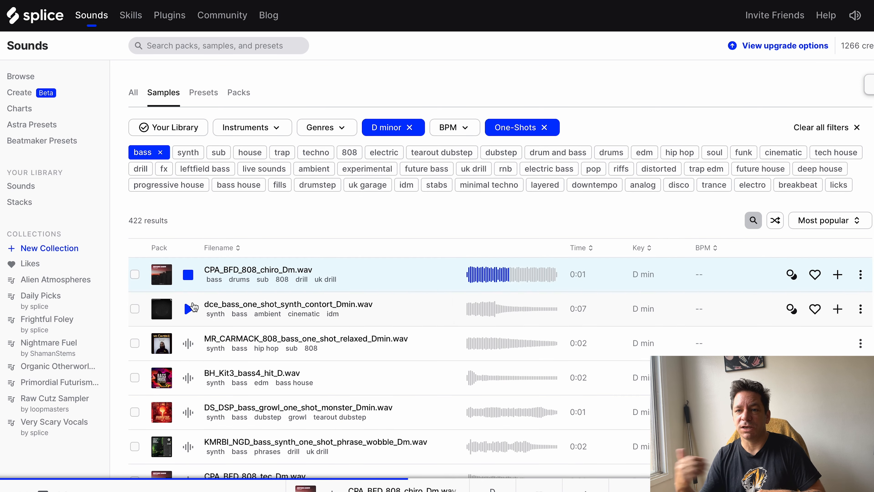
{"action": "left_click", "coordinate": [336, 306]}
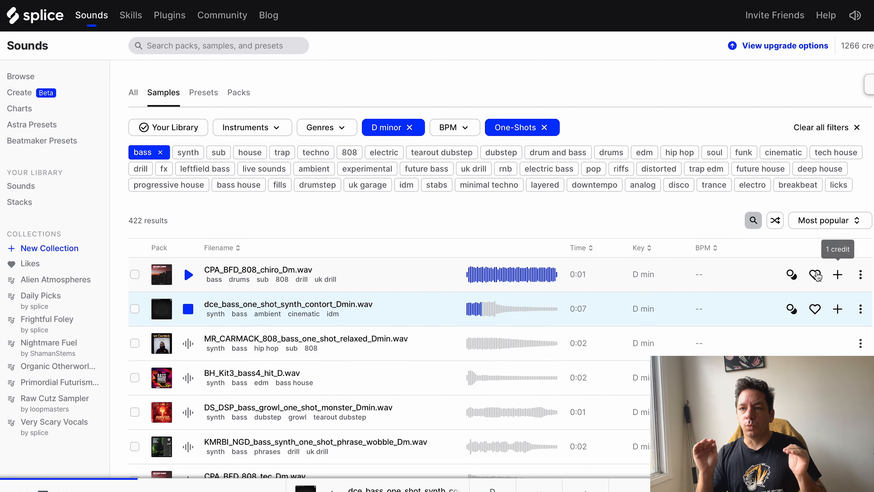
{"action": "left_click", "coordinate": [837, 309]}
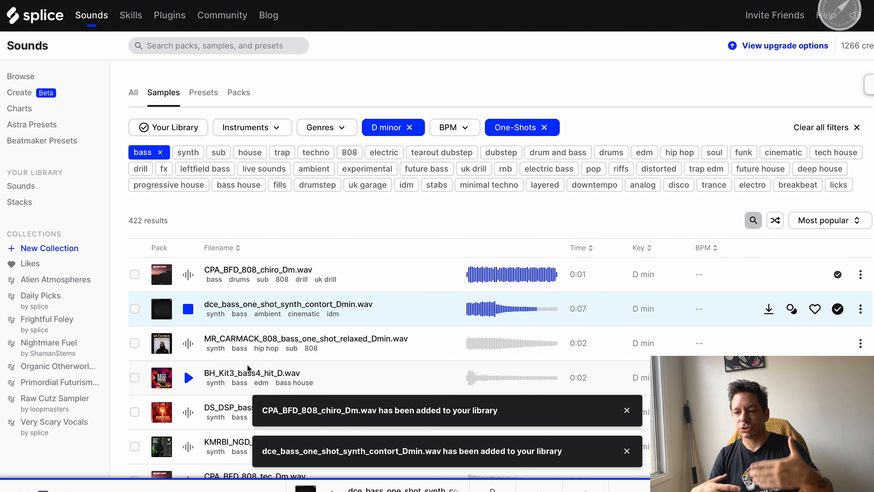
Step: Preview the MR_CARMACK relaxed 808, BH_Kit3_bass4_hit_D.wav and DS_DSP growl monster bass one-shots
{"action": "left_click", "coordinate": [189, 351]}
{"action": "scroll", "coordinate": [193, 379], "scroll_direction": "down", "scroll_amount": 1}
{"action": "left_click", "coordinate": [188, 333]}
{"action": "left_click", "coordinate": [188, 368]}
{"action": "scroll", "coordinate": [190, 382], "scroll_direction": "down", "scroll_amount": 1}
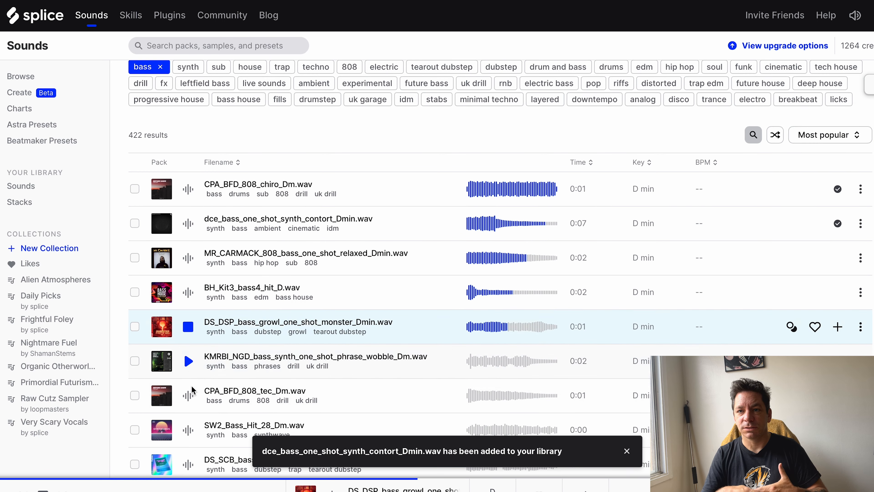
Step: Preview the KMRBI_NGD wobble bass, CPA_BFD_808_tec_Dm.wav and SW2_Bass_Hit_28_Dm.wav one-shots, and add the synth tag as a filter
{"action": "left_click", "coordinate": [188, 361]}
{"action": "left_click", "coordinate": [188, 395]}
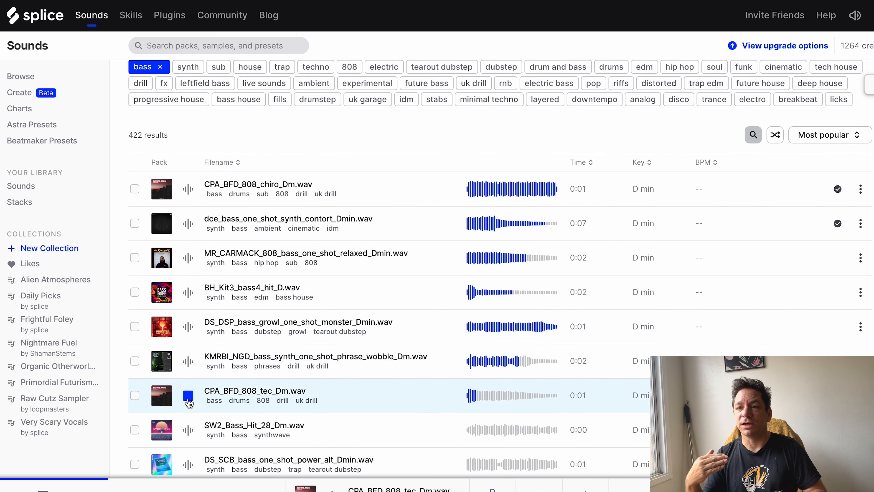
{"action": "scroll", "coordinate": [206, 387], "scroll_direction": "down", "scroll_amount": 1}
{"action": "left_click", "coordinate": [189, 386]}
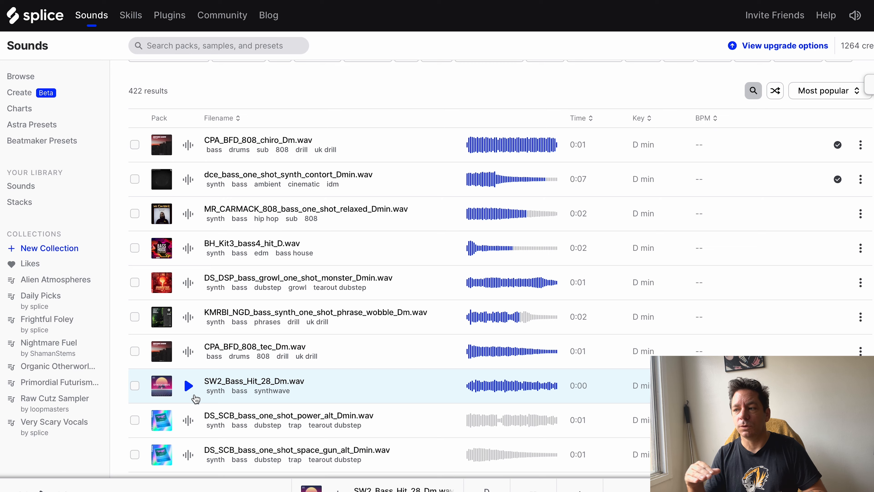
{"action": "scroll", "coordinate": [194, 399], "scroll_direction": "up", "scroll_amount": 3}
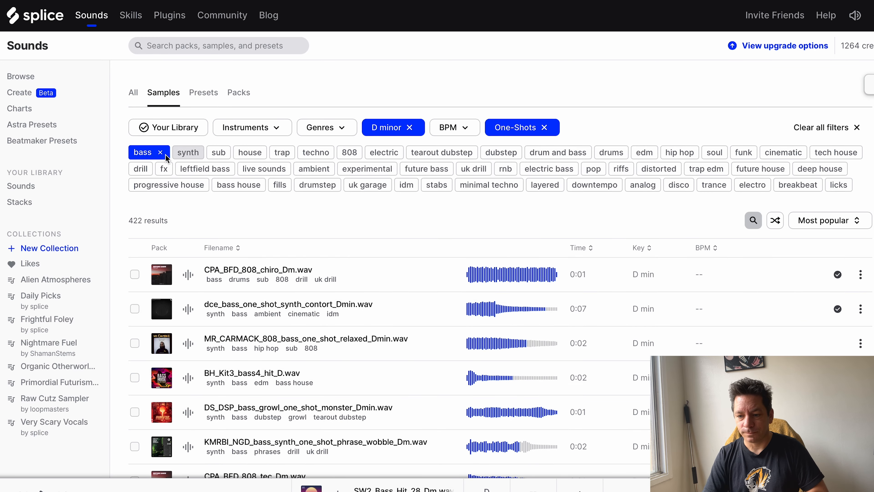
{"action": "left_click", "coordinate": [182, 152]}
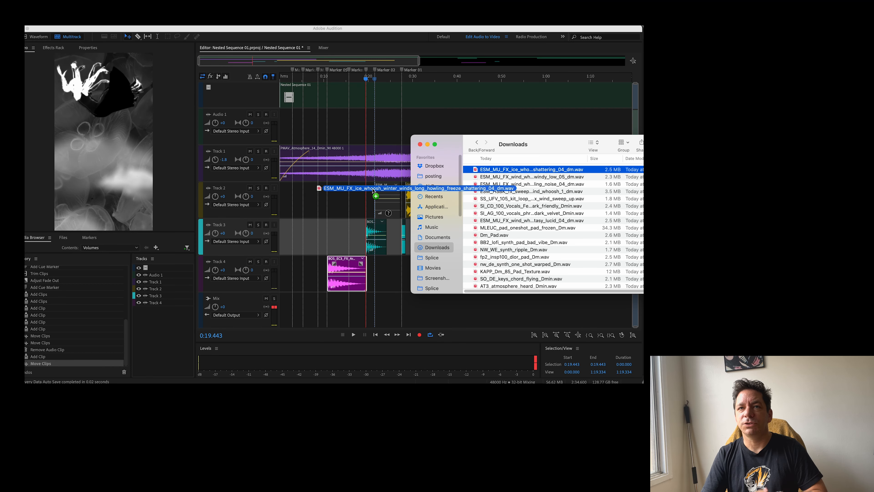
Step: Place the ESM_MU_FX ice whoosh winter winds sample on Track 2 at Marker 02 and move the playhead to 0:15.587
{"action": "left_click_drag", "start_coordinate": [344, 193], "coordinate": [368, 195]}
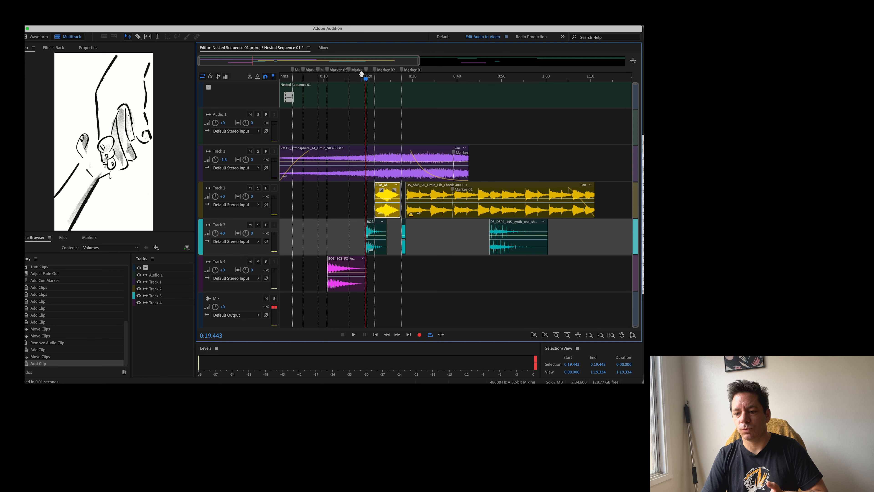
{"action": "left_click_drag", "start_coordinate": [366, 81], "coordinate": [349, 83]}
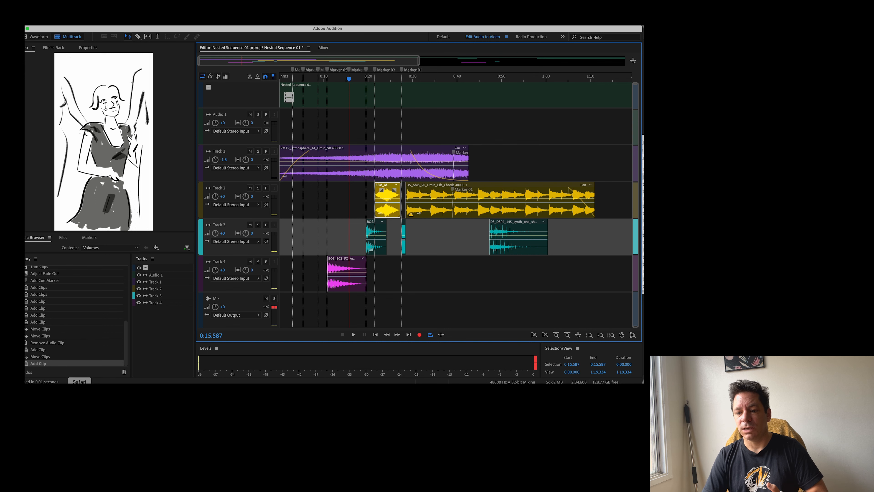
Step: Switch to Splice in Safari, search the samples for "flicker" and limit the results to the key of D minor
{"action": "right_click", "coordinate": [79, 391]}
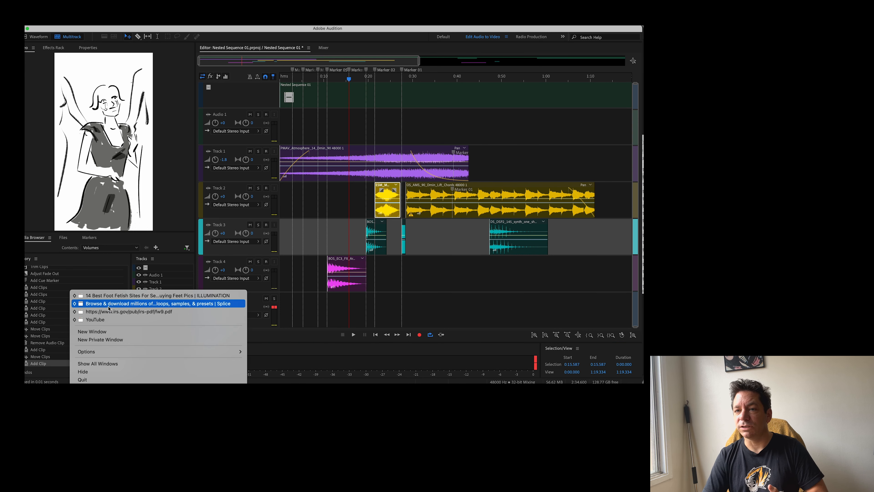
{"action": "left_click", "coordinate": [221, 278]}
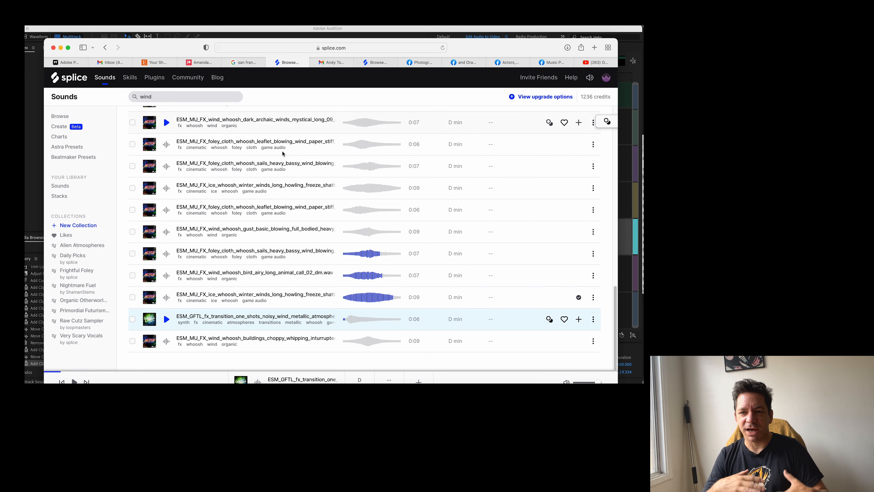
{"action": "left_click", "coordinate": [172, 98]}
{"action": "type", "text": "flicker"}
{"action": "key", "text": "Return"}
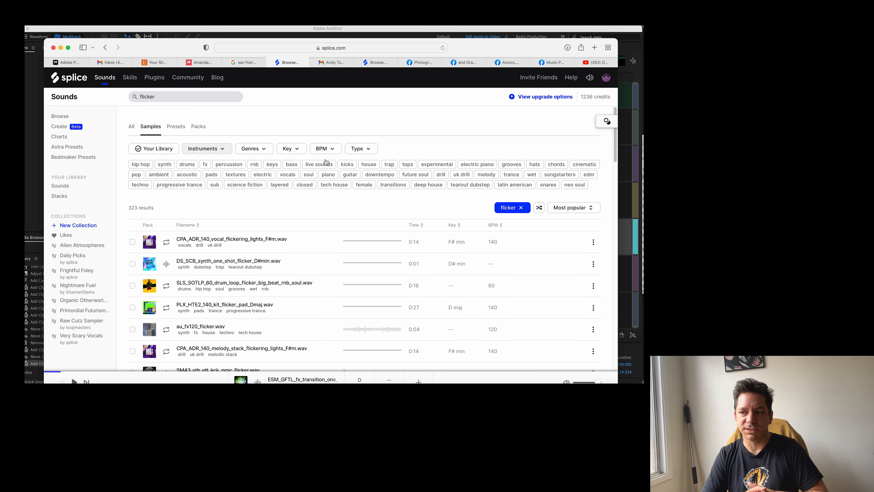
{"action": "left_click", "coordinate": [296, 149]}
{"action": "left_click", "coordinate": [301, 200]}
{"action": "left_click", "coordinate": [350, 215]}
{"action": "left_click", "coordinate": [359, 239]}
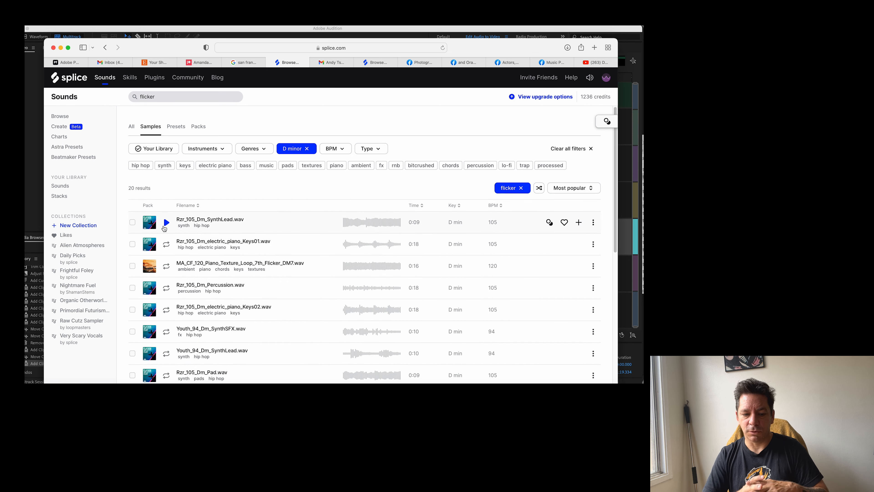
Step: Preview Rzr_105_Dm_SynthLead.wav and Rzr_105_Dm_electric_piano_Keys01.wav, and add the Keys01 loop to the library
{"action": "left_click", "coordinate": [166, 223]}
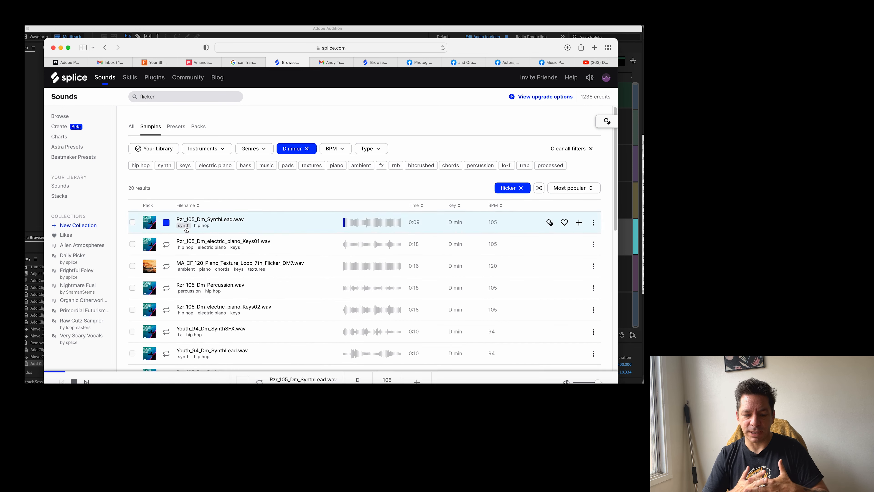
{"action": "left_click", "coordinate": [166, 244]}
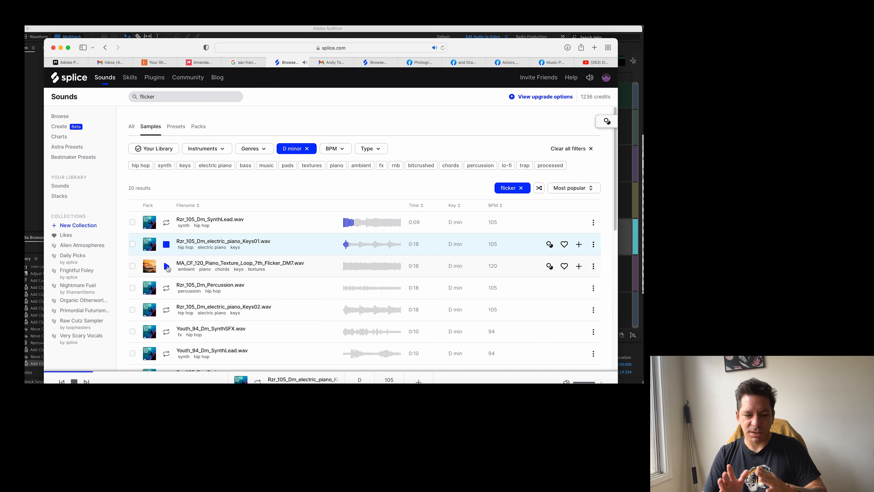
{"action": "left_click", "coordinate": [579, 244]}
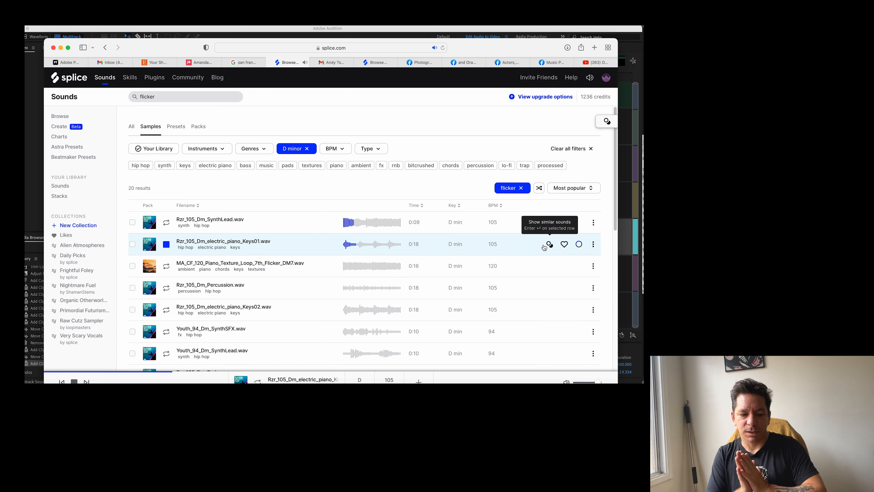
Step: Preview the piano texture, percussion, Keys02 and Youth_94_Dm_SynthSFX.wav loops, and add and download the SynthSFX one
{"action": "left_click", "coordinate": [166, 266]}
{"action": "left_click", "coordinate": [166, 288]}
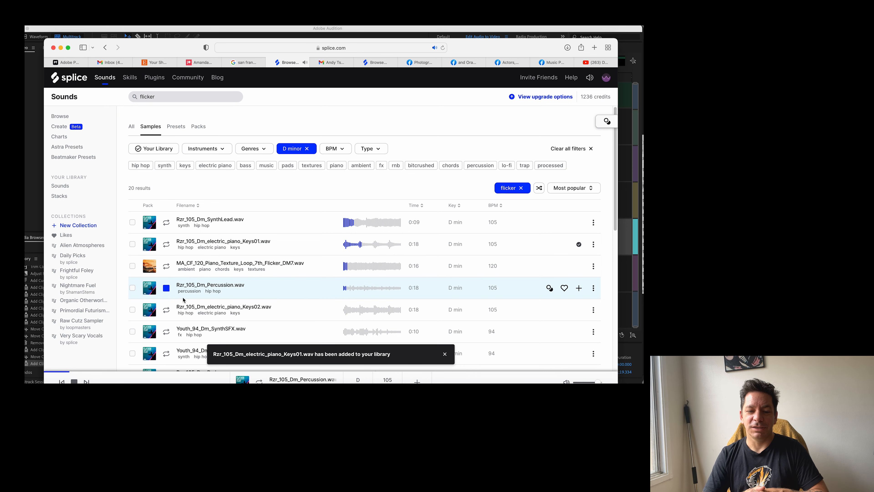
{"action": "key", "text": "Down"}
{"action": "key", "text": "Down"}
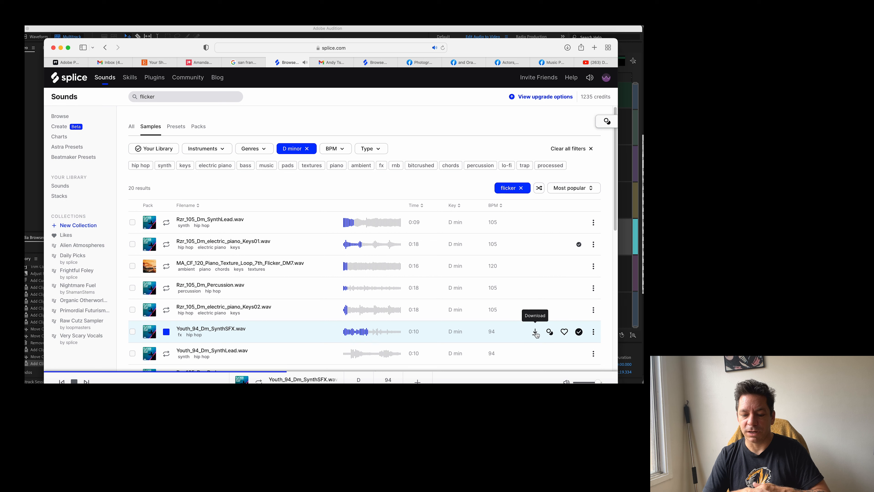
{"action": "left_click", "coordinate": [535, 332]}
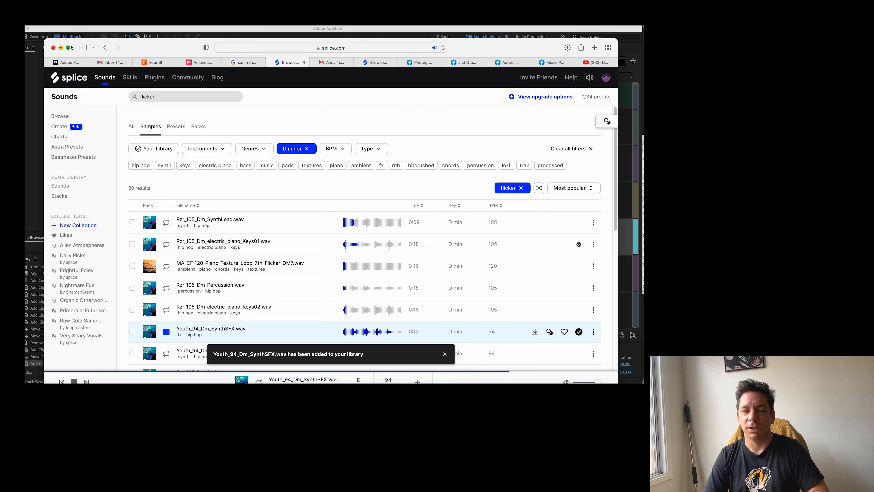
Step: Open the Downloads folder, return to Audition and place Youth_94_Dm_SynthSFX.wav on a new Track 5 at 0:15.587
{"action": "left_click", "coordinate": [42, 383]}
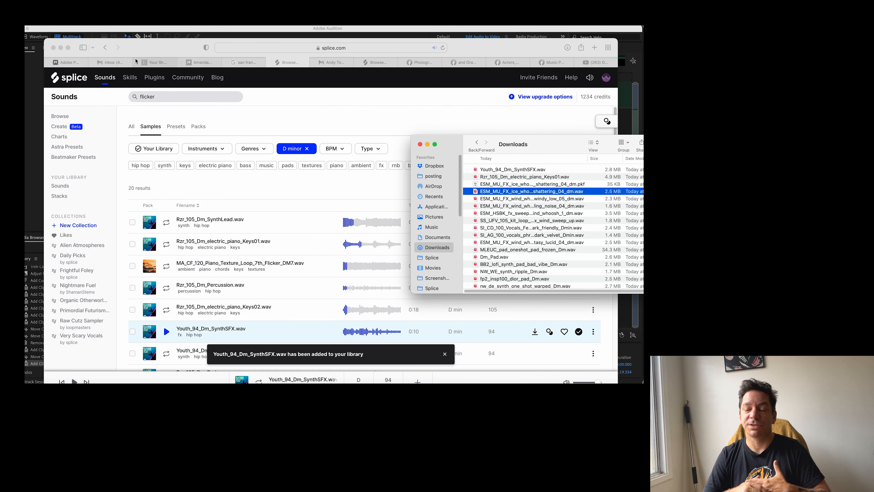
{"action": "left_click", "coordinate": [62, 48]}
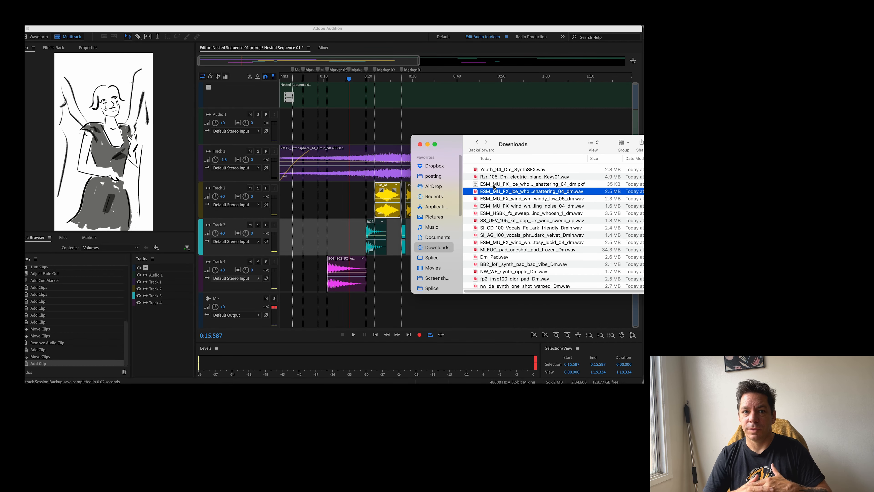
{"action": "left_click", "coordinate": [510, 169]}
{"action": "left_click_drag", "start_coordinate": [510, 169], "coordinate": [352, 310]}
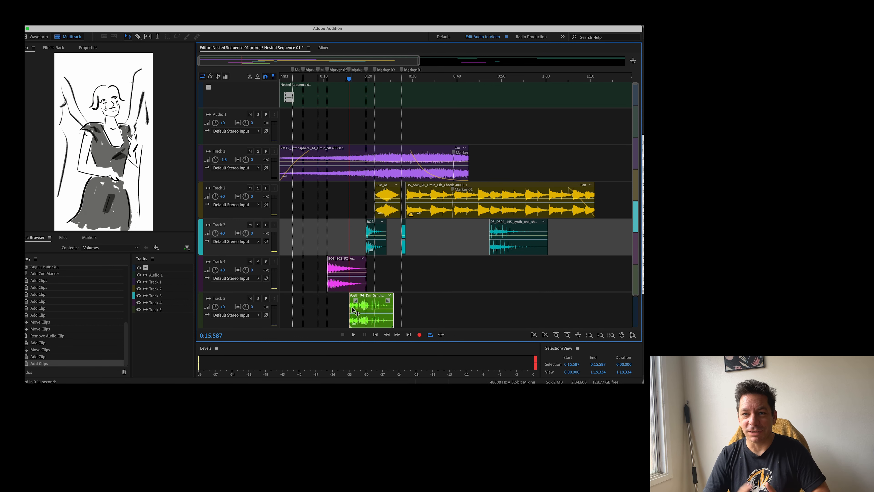
Step: Play the mix from 0:13.783, trim the end of the SynthSFX clip to about 0:20 and give it a fade out
{"action": "left_click", "coordinate": [342, 80]}
{"action": "key", "text": "space"}
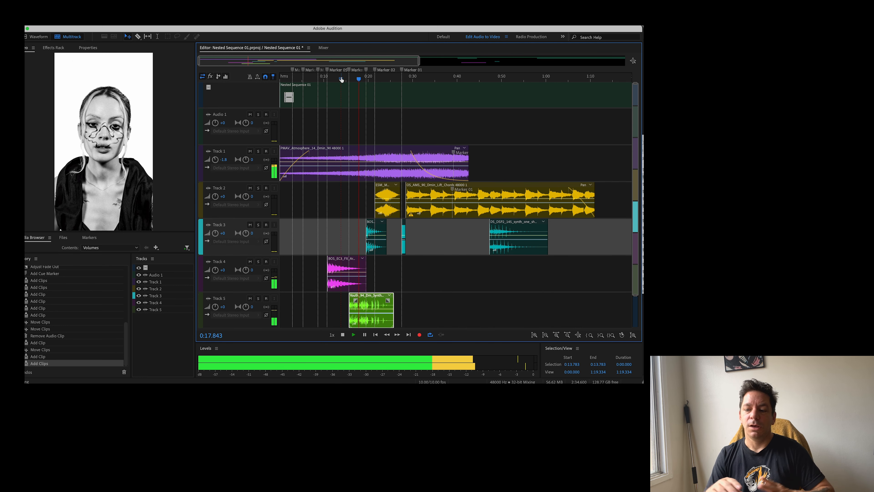
{"action": "key", "text": "space"}
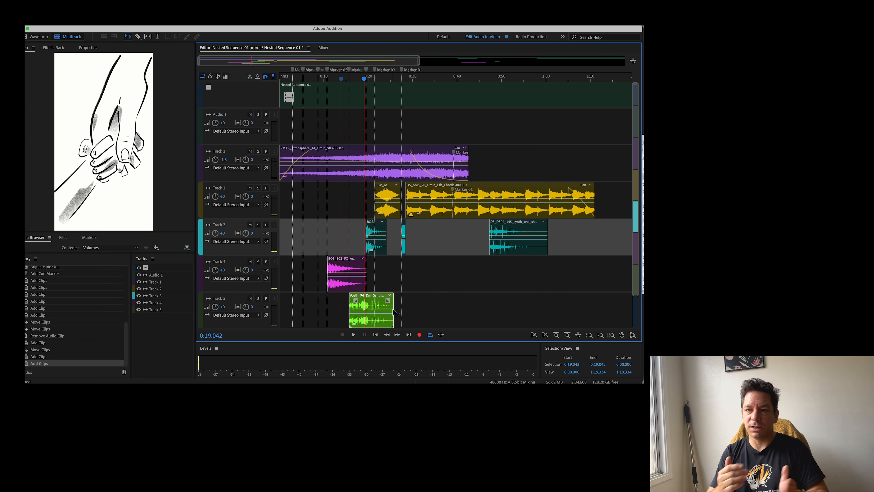
{"action": "left_click_drag", "start_coordinate": [394, 309], "coordinate": [352, 303]}
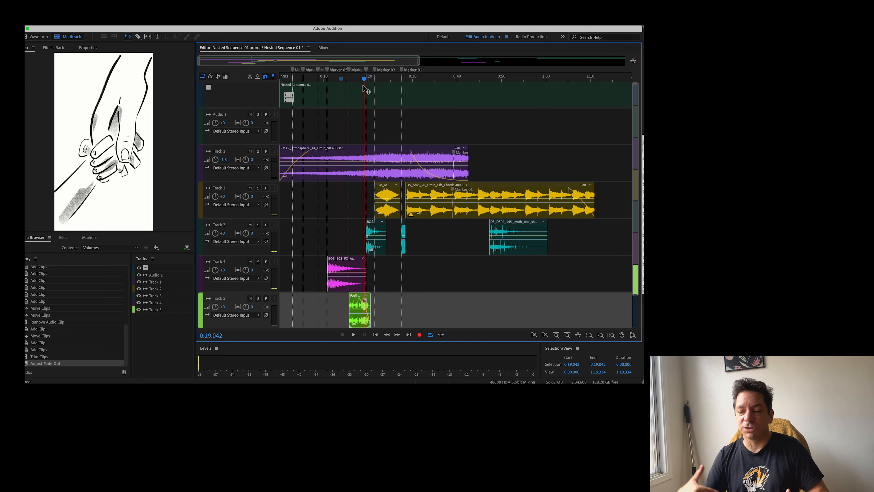
Step: Play the mix from 0:17.803 past Marker 01 and set the playhead to 0:28.058
{"action": "left_click", "coordinate": [358, 79]}
{"action": "key", "text": "space"}
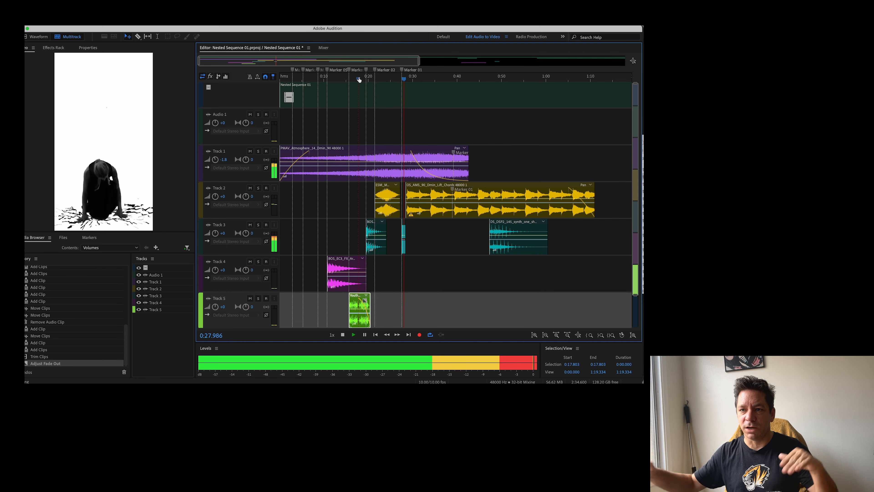
{"action": "key", "text": "space"}
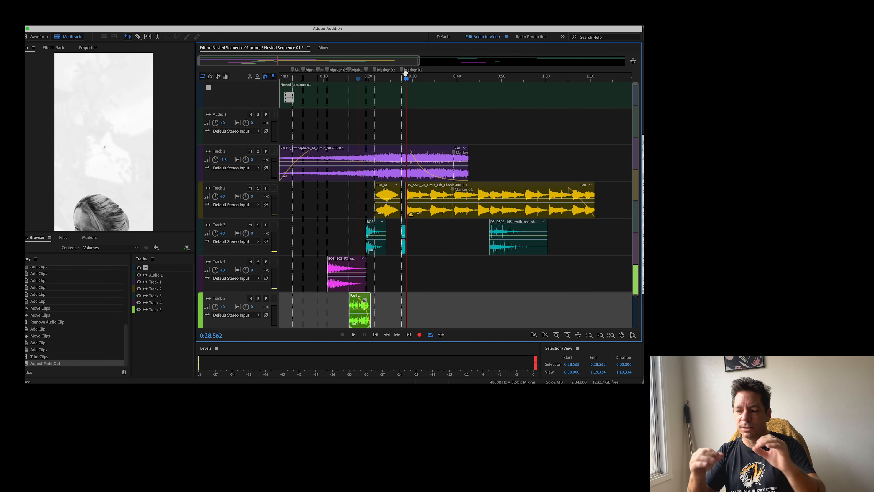
{"action": "left_click_drag", "start_coordinate": [406, 82], "coordinate": [404, 83]}
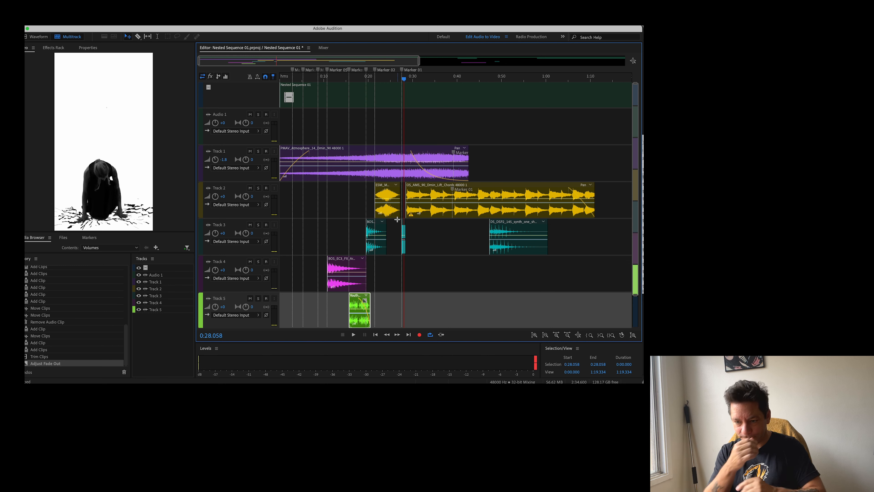
Step: Open the OS_AMS_90_Dmin_Lift_Chords clip in the waveform editor, select its entire audio and copy it
{"action": "double_click", "coordinate": [404, 238]}
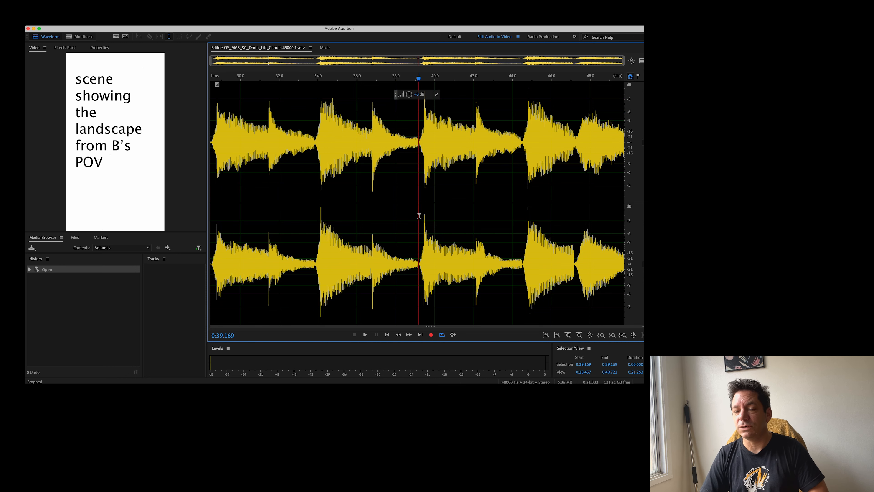
{"action": "key", "text": "super+a"}
{"action": "key", "text": "Delete"}
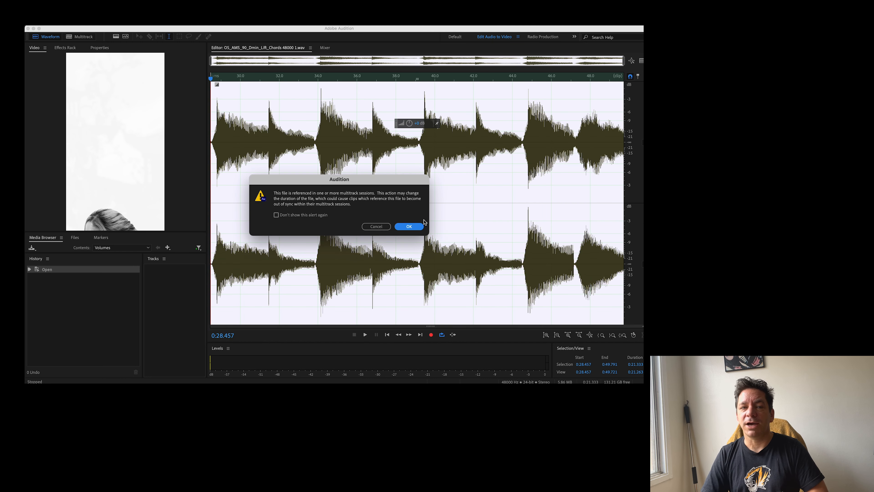
{"action": "left_click", "coordinate": [376, 227]}
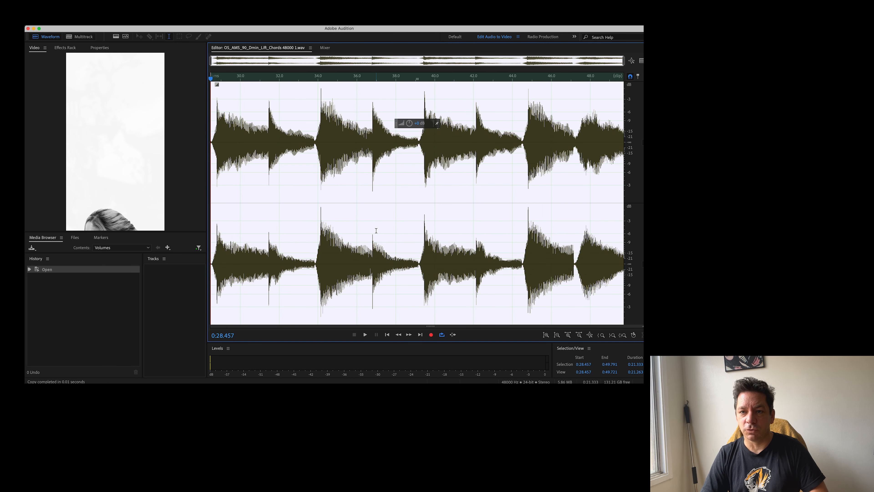
Step: Paste the copied audio at the end of the Lift Chords file at 0:49.791, accepting the change to its duration
{"action": "left_click", "coordinate": [396, 235]}
{"action": "left_click", "coordinate": [419, 335]}
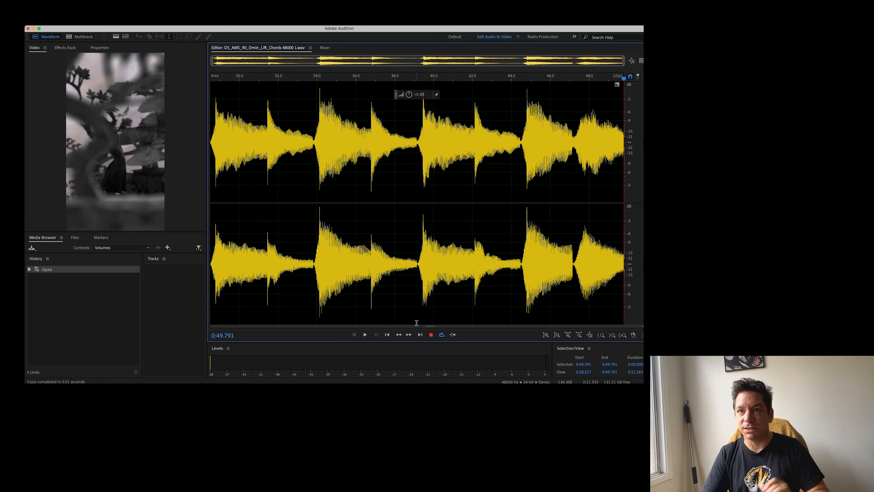
{"action": "left_click_drag", "start_coordinate": [464, 32], "coordinate": [421, 27]}
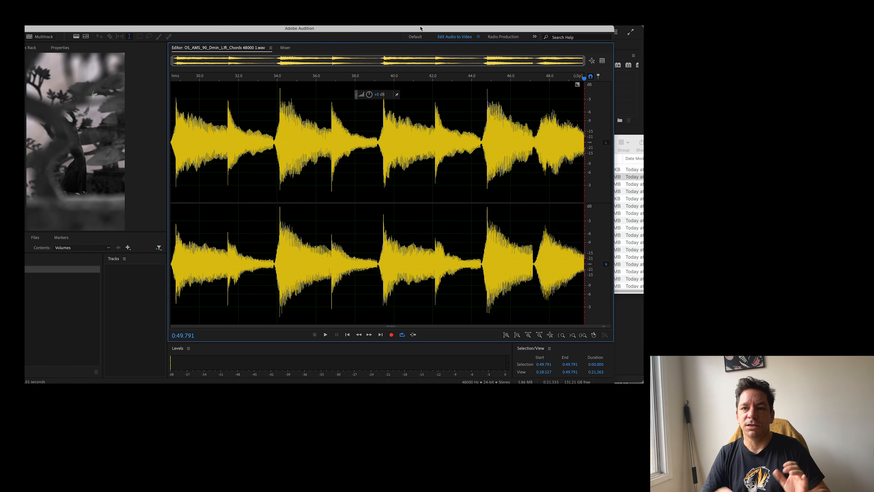
{"action": "key", "text": "super+v"}
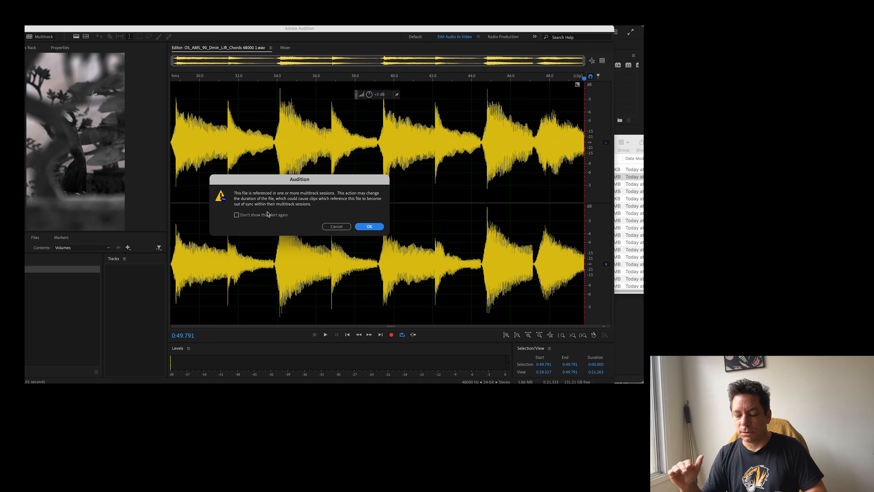
{"action": "left_click", "coordinate": [366, 226]}
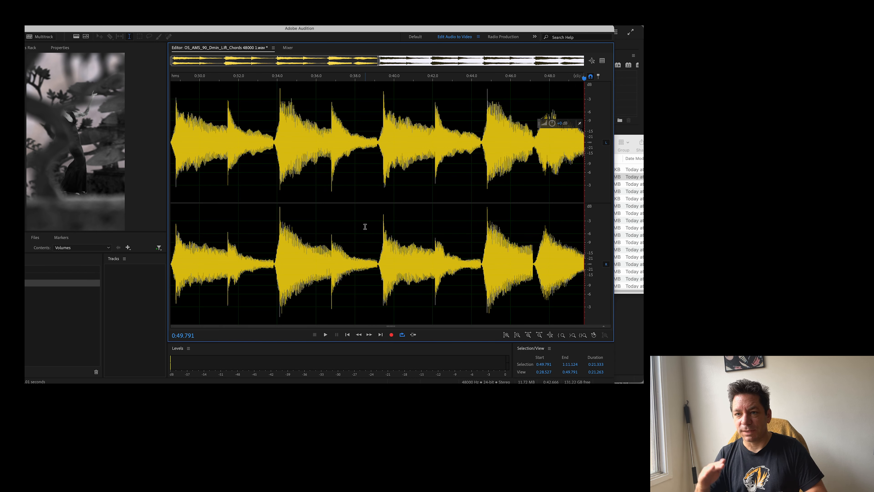
Step: Show the whole extended Lift Chords waveform and place the playhead at 0:50.000, near the start of the pasted copy
{"action": "left_click", "coordinate": [470, 239]}
{"action": "left_click", "coordinate": [550, 335]}
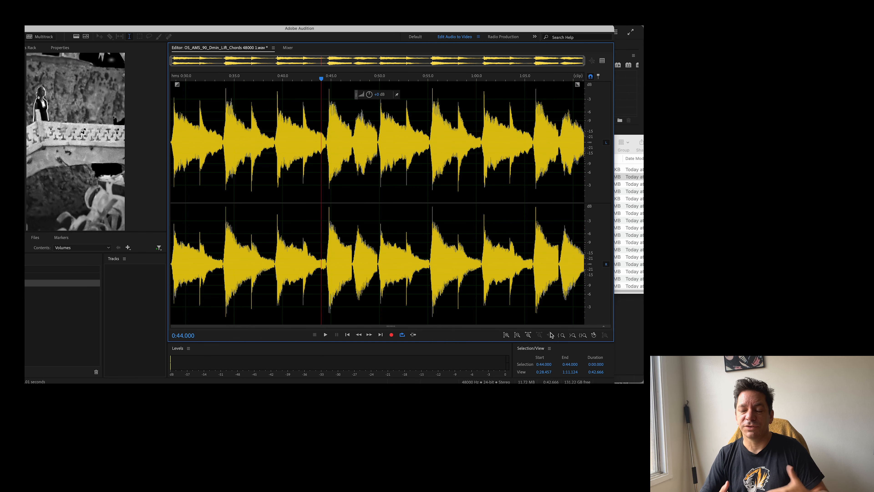
{"action": "left_click", "coordinate": [377, 234]}
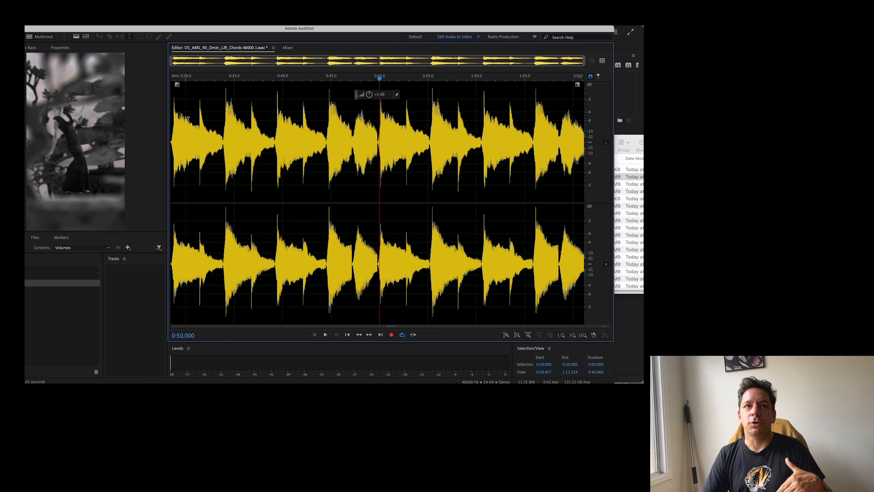
{"action": "left_click_drag", "start_coordinate": [167, 27], "coordinate": [214, 25]}
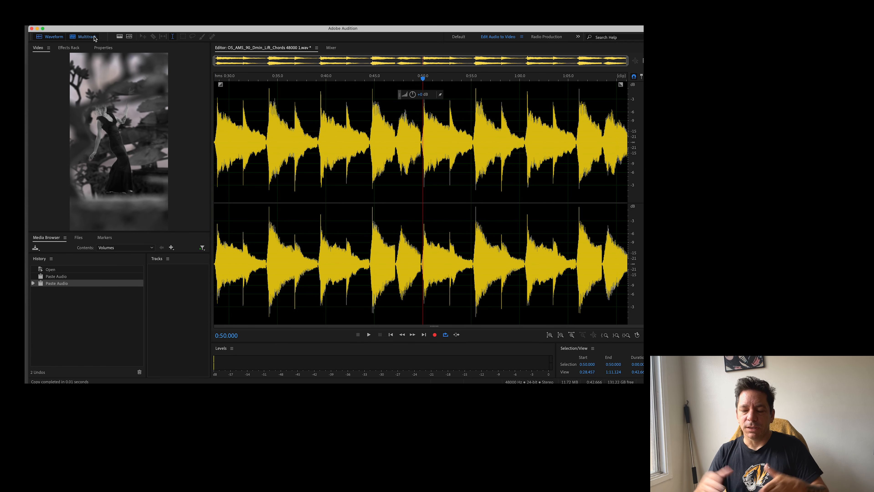
Step: Extend the Lift Chords clip on Track 2 of the multitrack session to its new full length and fade out its end
{"action": "left_click", "coordinate": [85, 37]}
{"action": "left_click_drag", "start_coordinate": [407, 207], "coordinate": [474, 200]}
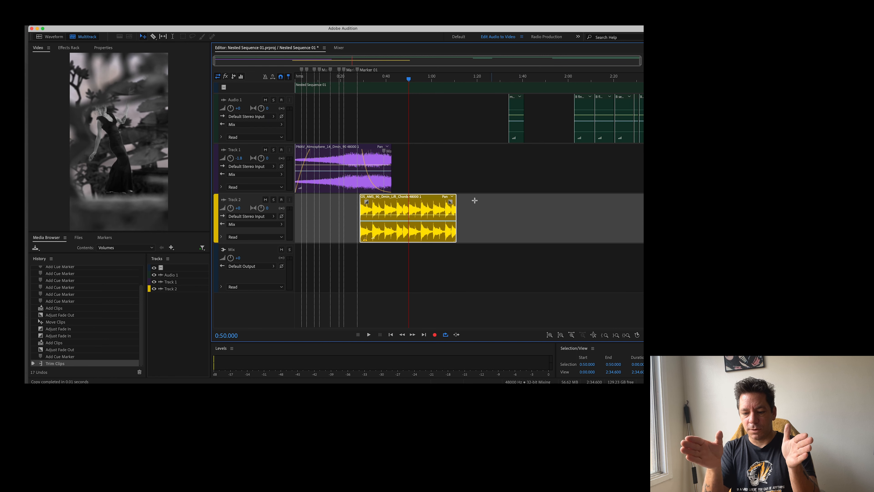
{"action": "left_click_drag", "start_coordinate": [408, 79], "coordinate": [452, 78]}
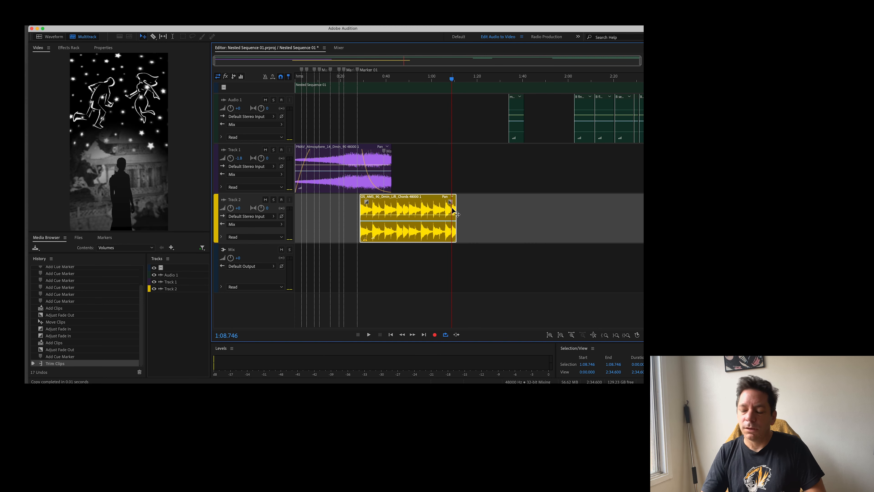
{"action": "left_click_drag", "start_coordinate": [450, 203], "coordinate": [436, 202]}
{"action": "key", "text": "space"}
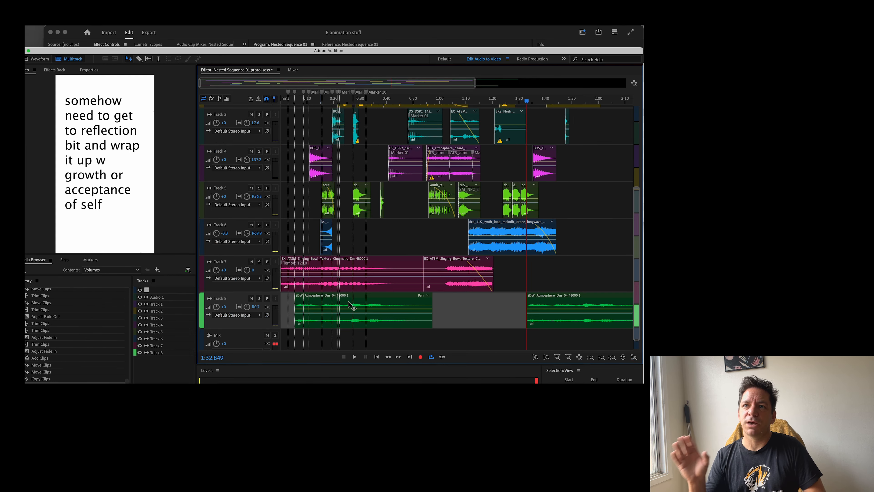
Step: Open the first SDW_Atmosphere_Dm_04 clip on Track 8 in the waveform editor
{"action": "left_click", "coordinate": [428, 295]}
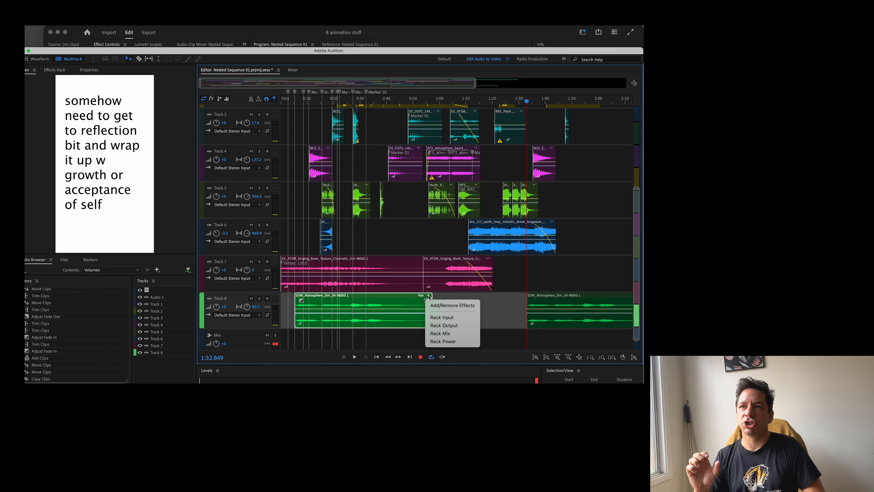
{"action": "left_click", "coordinate": [500, 320]}
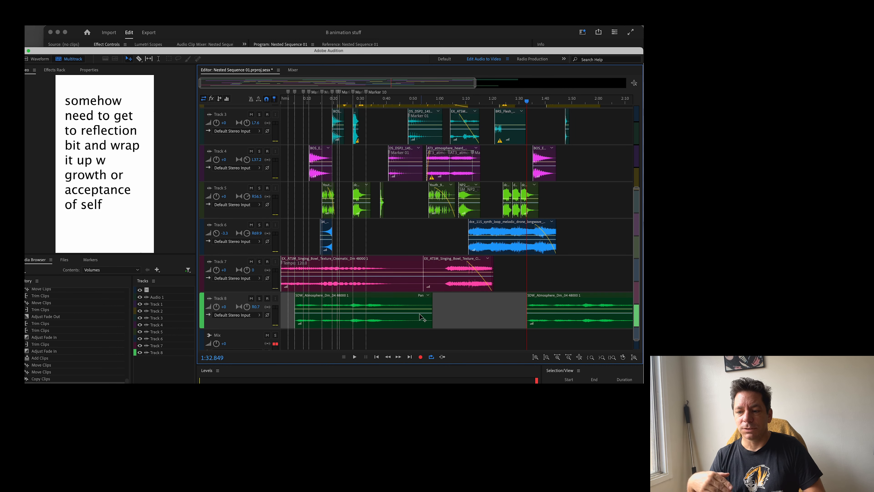
{"action": "left_click", "coordinate": [529, 316]}
{"action": "left_click", "coordinate": [402, 319]}
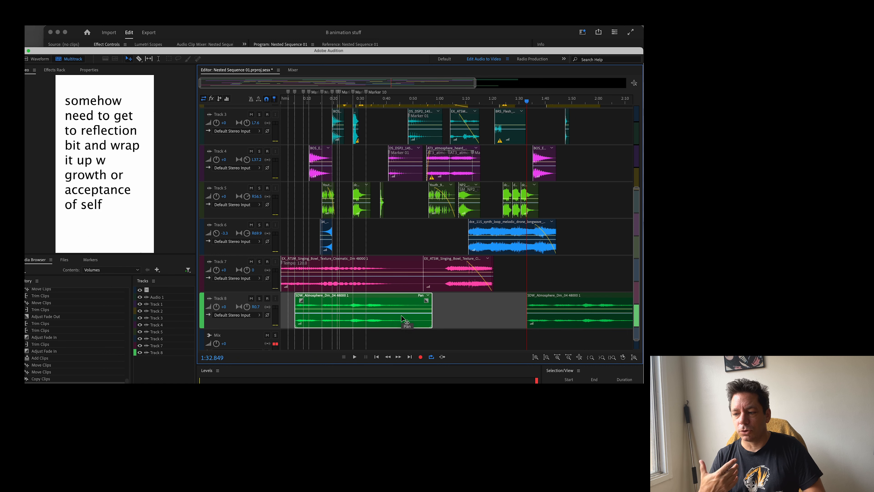
{"action": "double_click", "coordinate": [384, 305]}
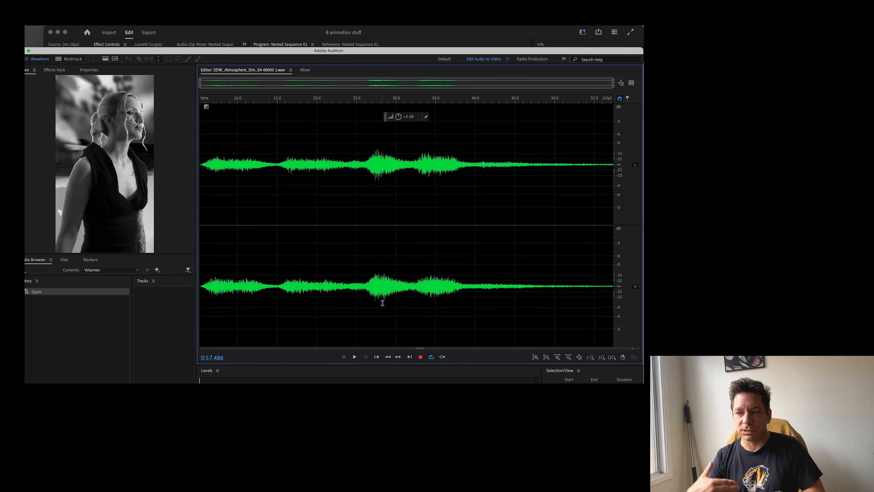
Step: Apply the Stereo Expander to the atmosphere file, using the Wide Field preset with Stereo Expand raised to 272%
{"action": "left_click", "coordinate": [159, 22]}
{"action": "mouse_move", "coordinate": [196, 179]}
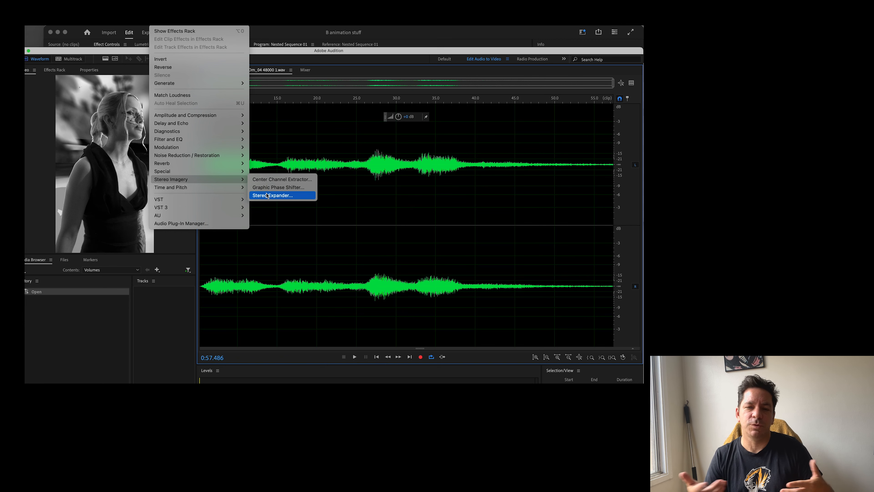
{"action": "left_click", "coordinate": [270, 200]}
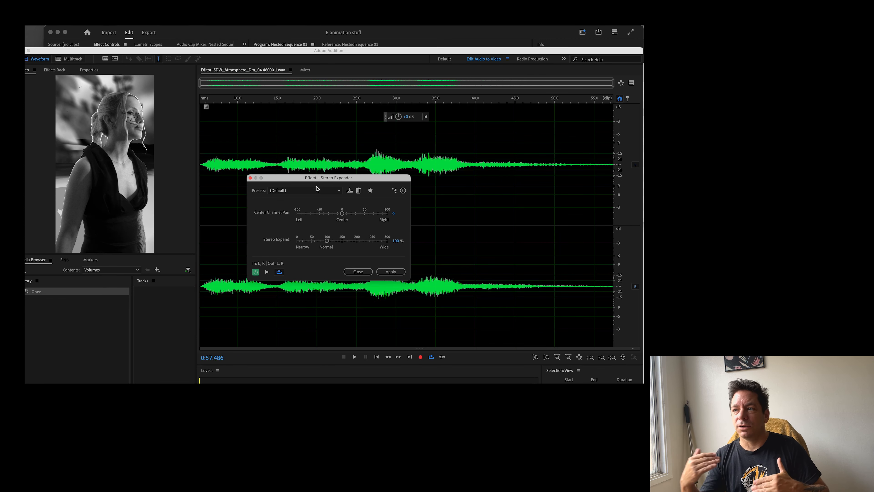
{"action": "left_click", "coordinate": [316, 190]}
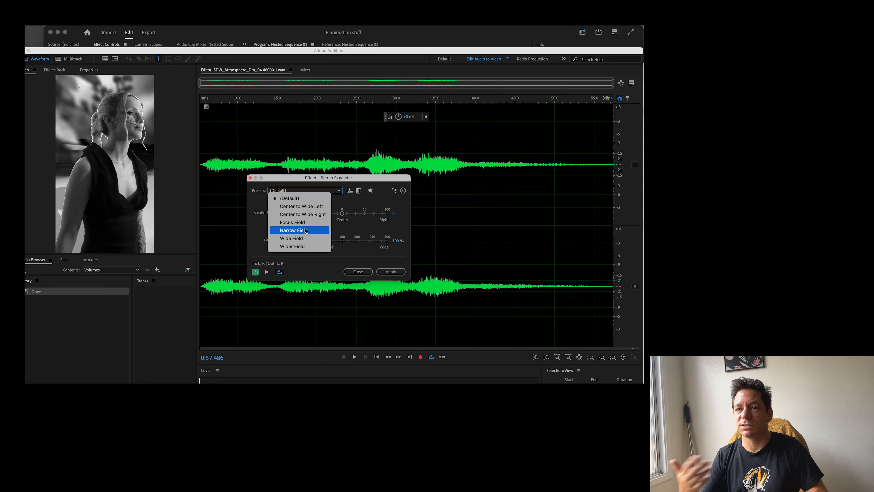
{"action": "left_click", "coordinate": [305, 238]}
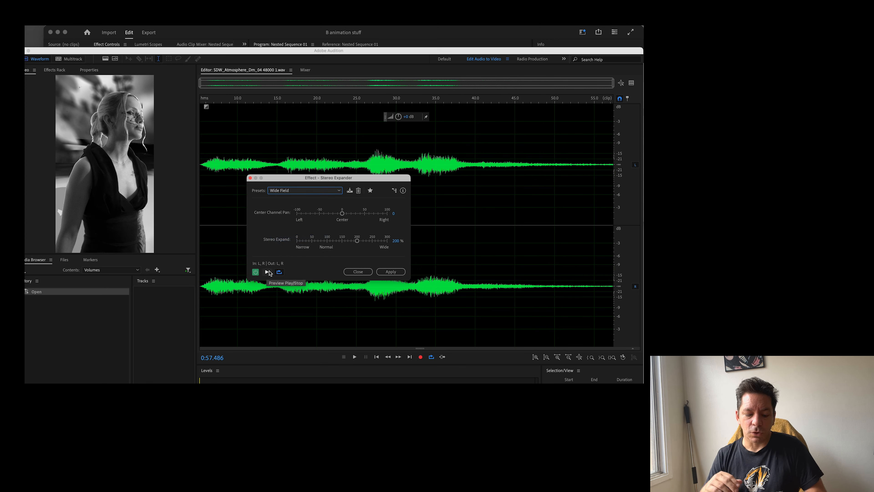
{"action": "left_click", "coordinate": [267, 273]}
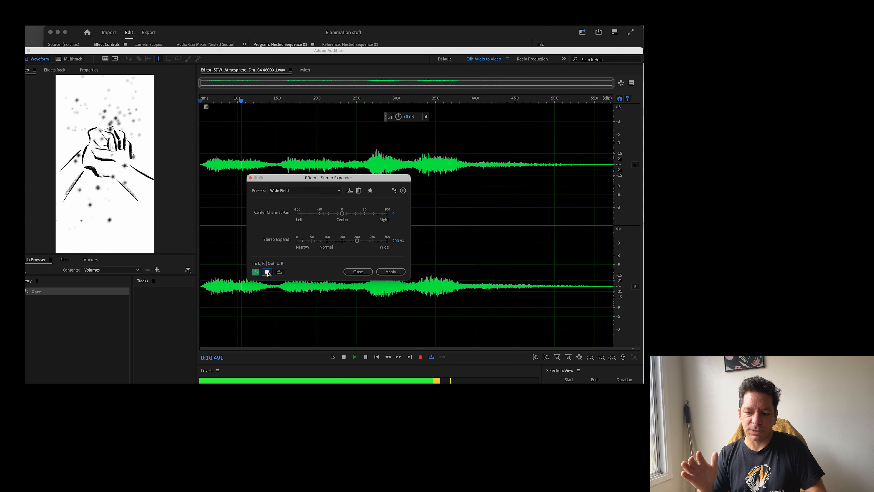
{"action": "left_click_drag", "start_coordinate": [357, 241], "coordinate": [379, 241]}
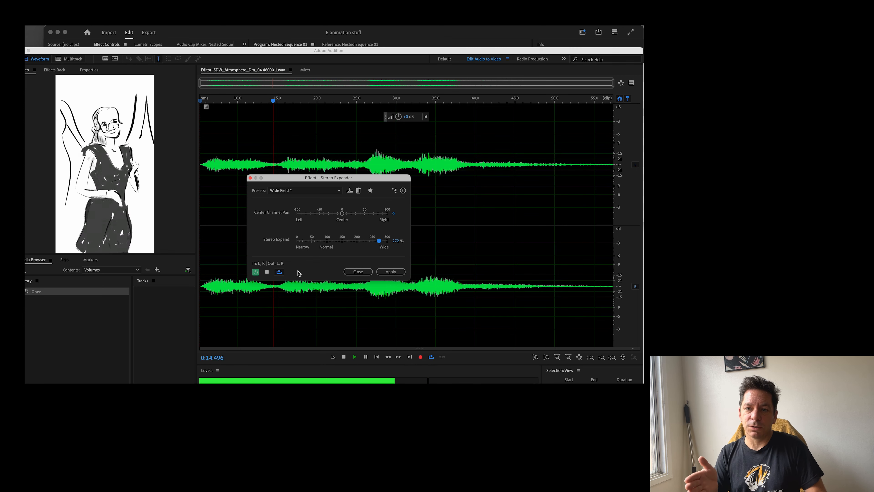
{"action": "left_click", "coordinate": [396, 272]}
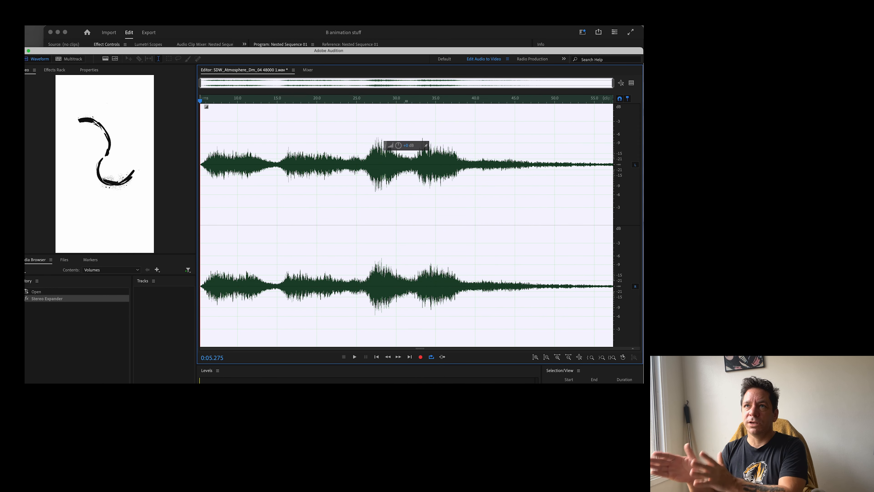
Step: Apply the Channel Mixer effect with the Fill Left with Right preset to the atmosphere file and save it
{"action": "left_click", "coordinate": [157, 23]}
{"action": "mouse_move", "coordinate": [195, 134]}
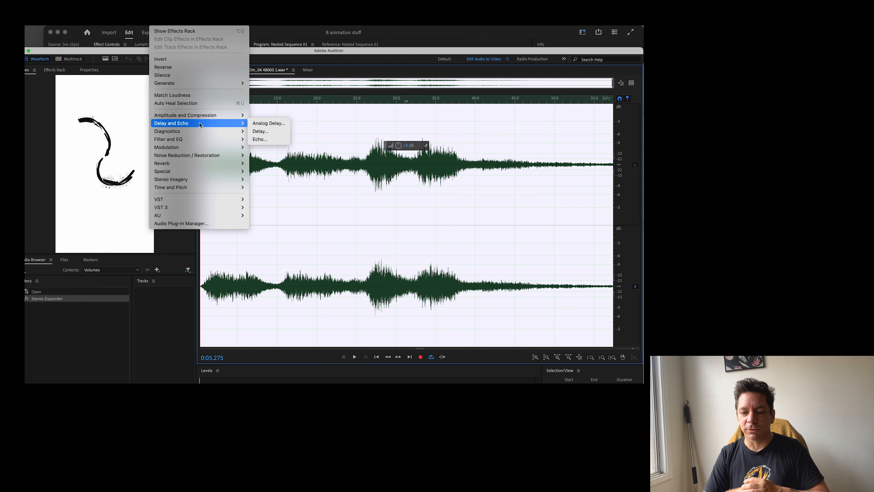
{"action": "mouse_move", "coordinate": [206, 115]}
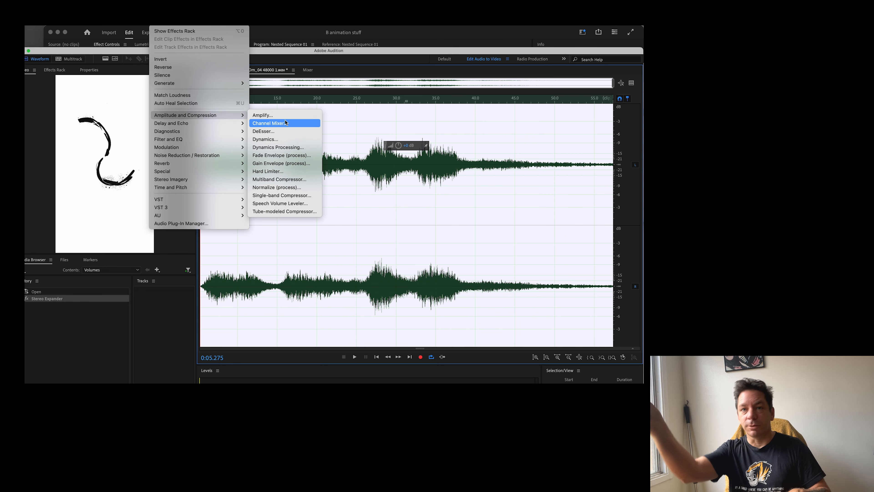
{"action": "left_click", "coordinate": [272, 122]}
{"action": "left_click", "coordinate": [316, 170]}
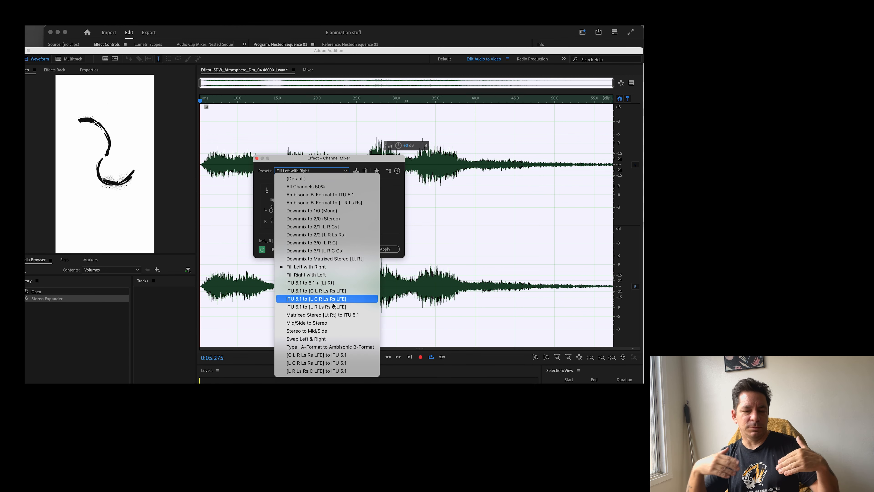
{"action": "left_click", "coordinate": [379, 225]}
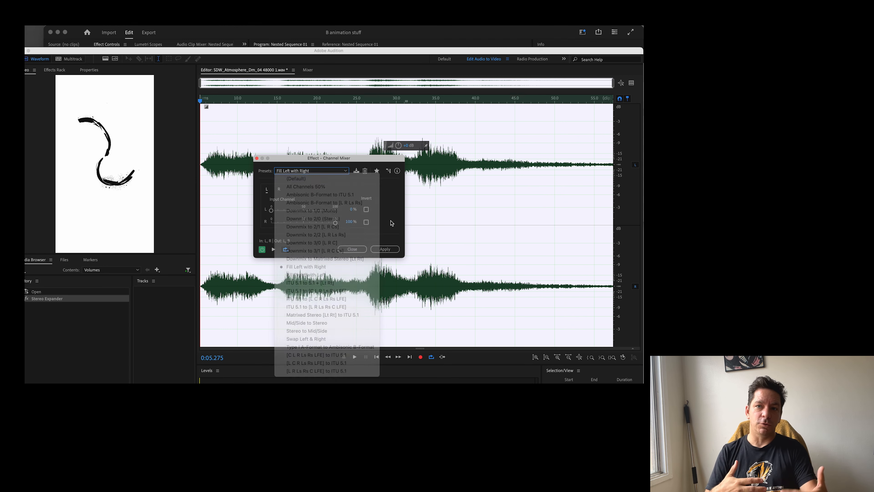
{"action": "left_click", "coordinate": [378, 249]}
{"action": "key", "text": "super+s"}
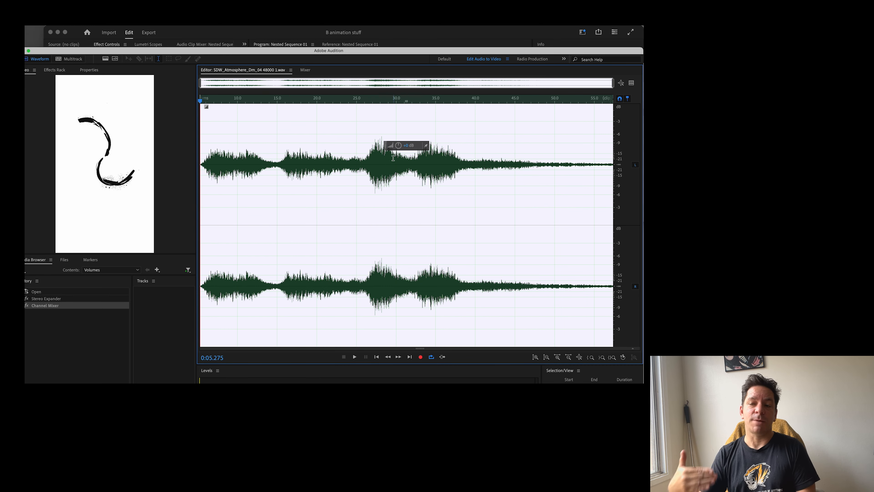
Step: Open the FFT Filter for the atmosphere file and preview its custom curve
{"action": "left_click", "coordinate": [159, 25]}
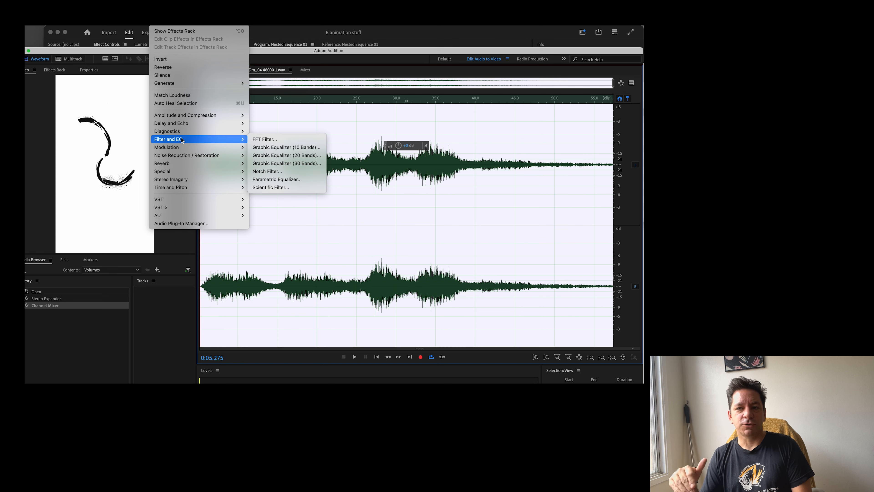
{"action": "left_click", "coordinate": [276, 140]}
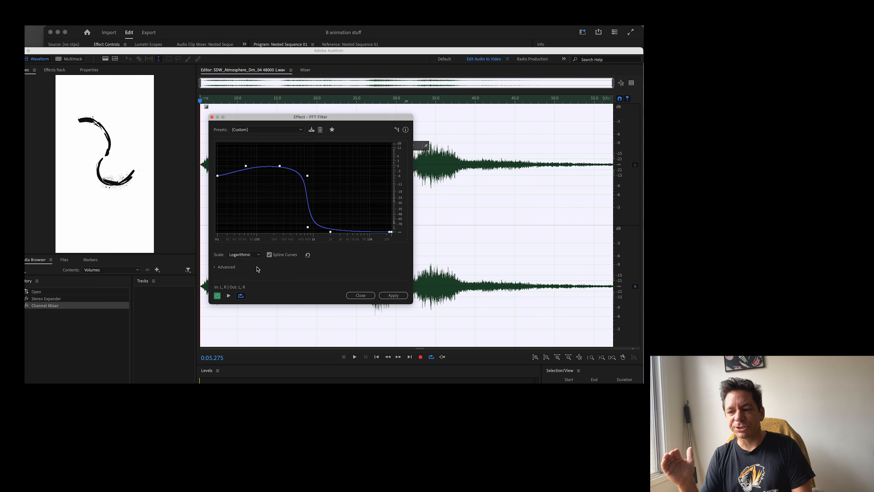
{"action": "left_click", "coordinate": [230, 296]}
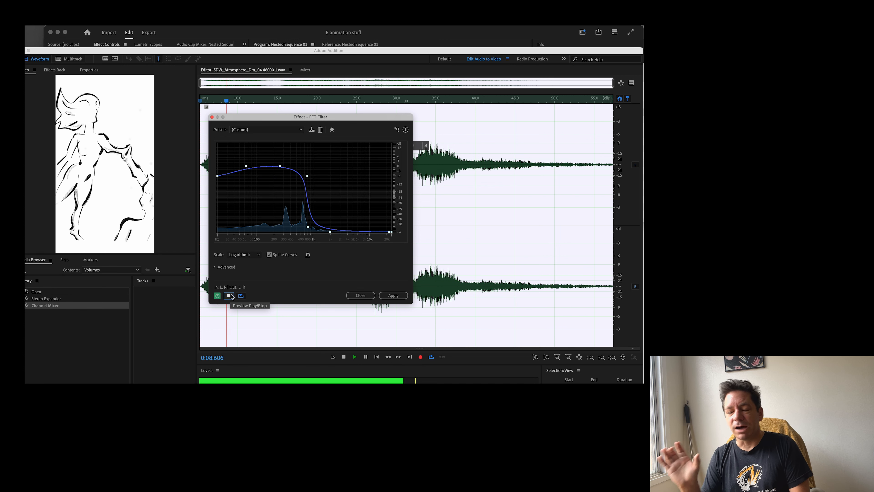
{"action": "left_click", "coordinate": [230, 296]}
{"action": "left_click", "coordinate": [229, 295]}
Step: Raise the FFT Filter curve near 10 kHz and around 1 kHz while previewing the sound
{"action": "left_click_drag", "start_coordinate": [369, 230], "coordinate": [369, 203]}
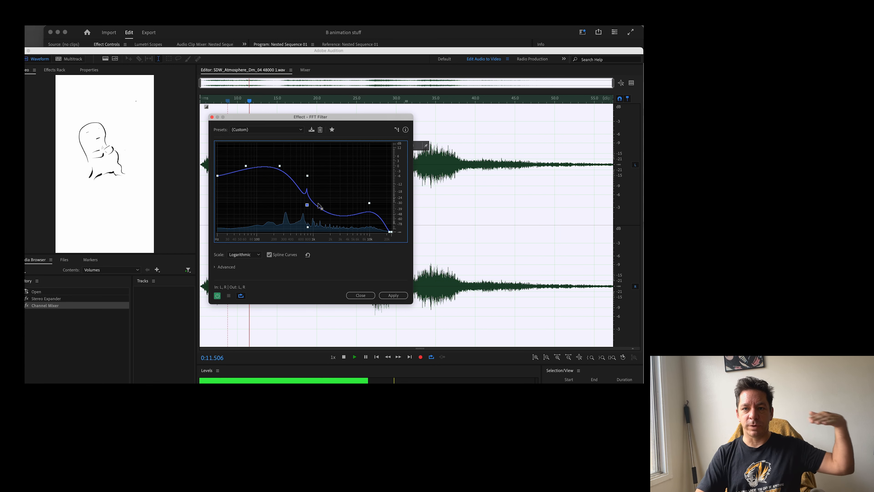
{"action": "left_click_drag", "start_coordinate": [307, 226], "coordinate": [316, 208]}
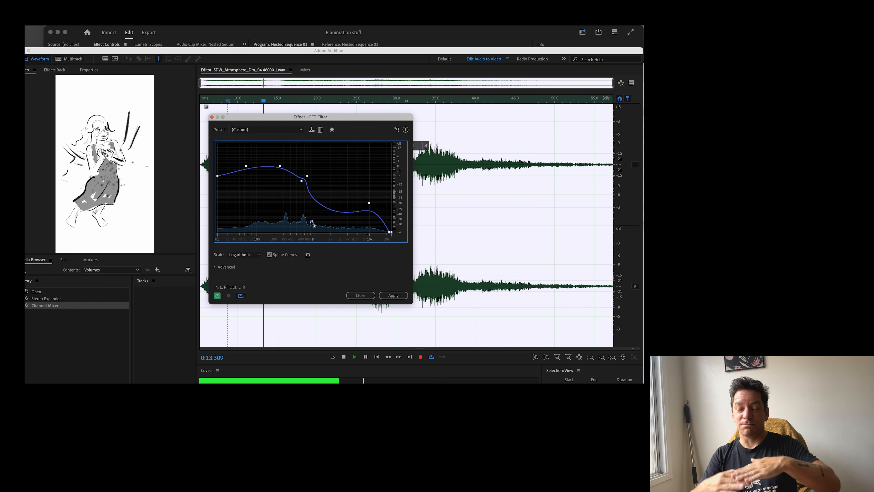
{"action": "key", "text": "space"}
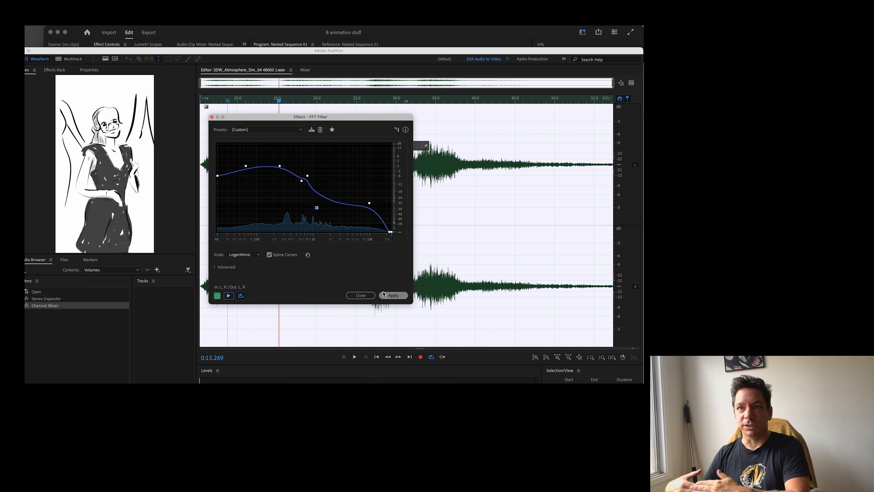
{"action": "left_click", "coordinate": [229, 296]}
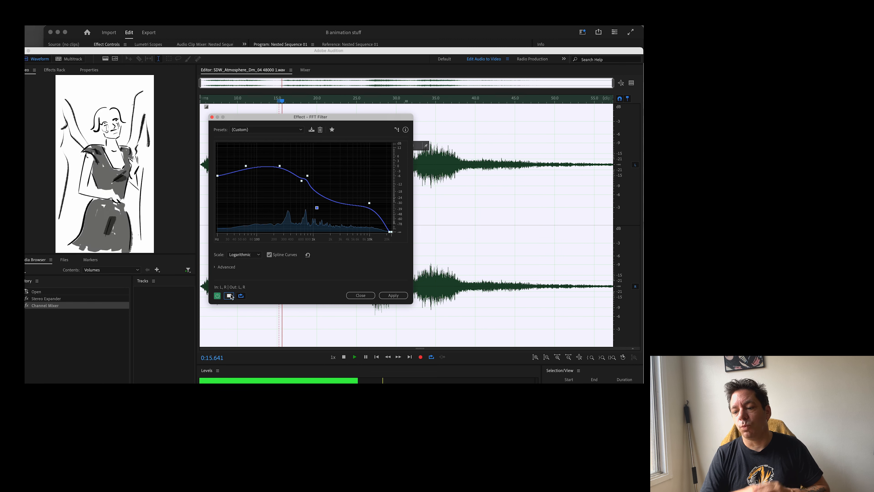
Step: Lift the FFT Filter curve between about 1 and 3 kHz, then apply the filter and save the file
{"action": "left_click_drag", "start_coordinate": [303, 182], "coordinate": [307, 175]}
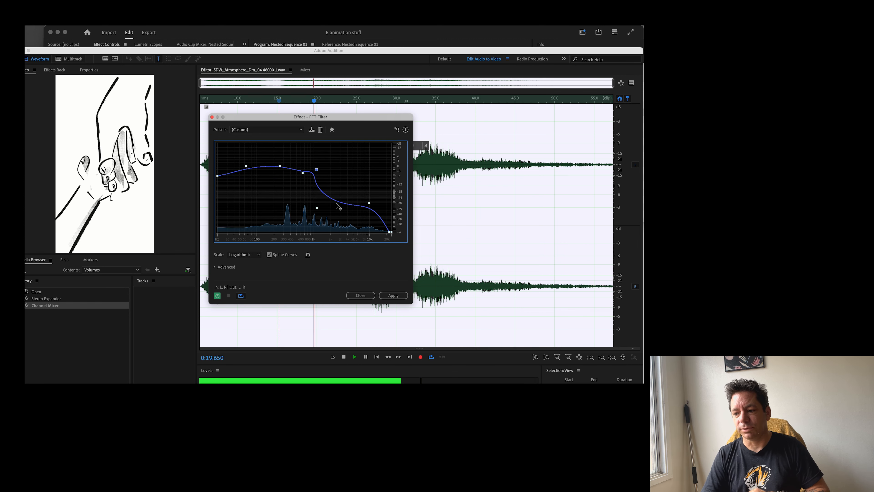
{"action": "left_click_drag", "start_coordinate": [356, 204], "coordinate": [317, 198]}
{"action": "left_click_drag", "start_coordinate": [355, 176], "coordinate": [346, 193]}
{"action": "left_click", "coordinate": [341, 184]}
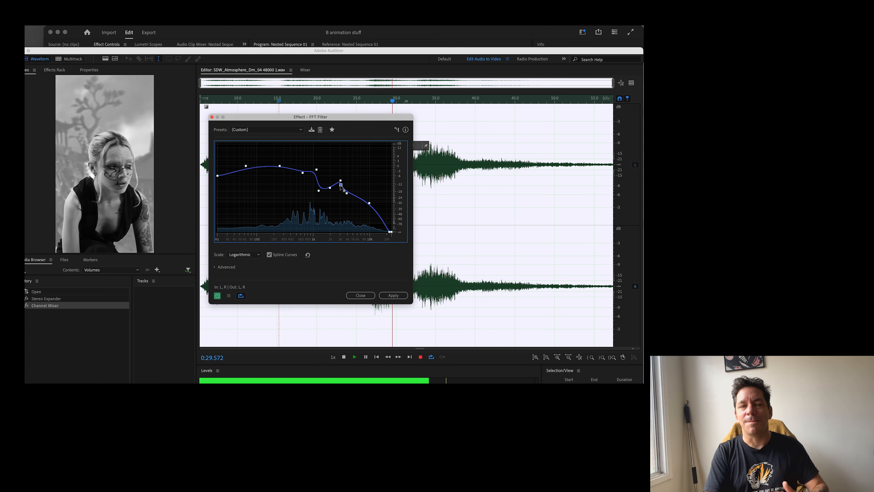
{"action": "left_click_drag", "start_coordinate": [340, 188], "coordinate": [336, 186]}
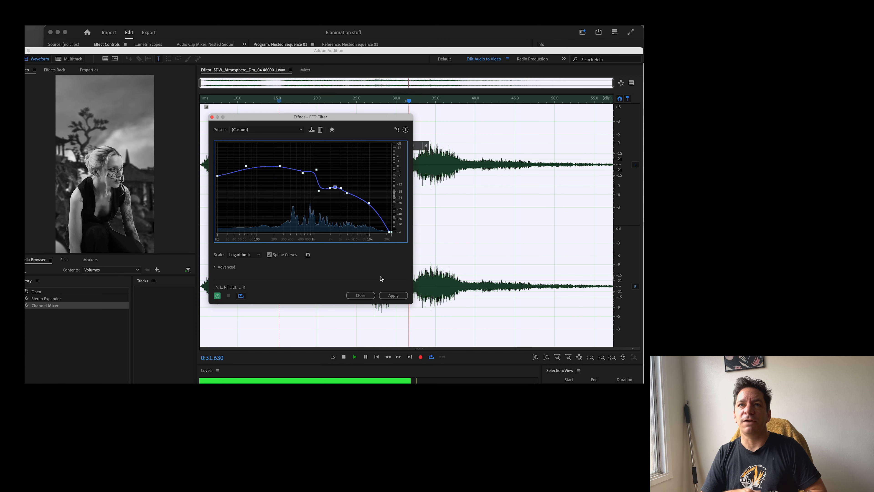
{"action": "left_click", "coordinate": [393, 295]}
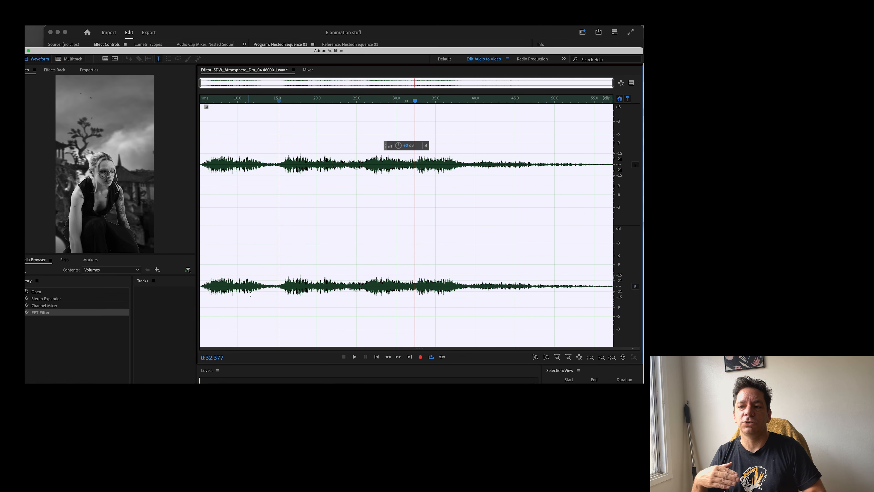
{"action": "key", "text": "super+s"}
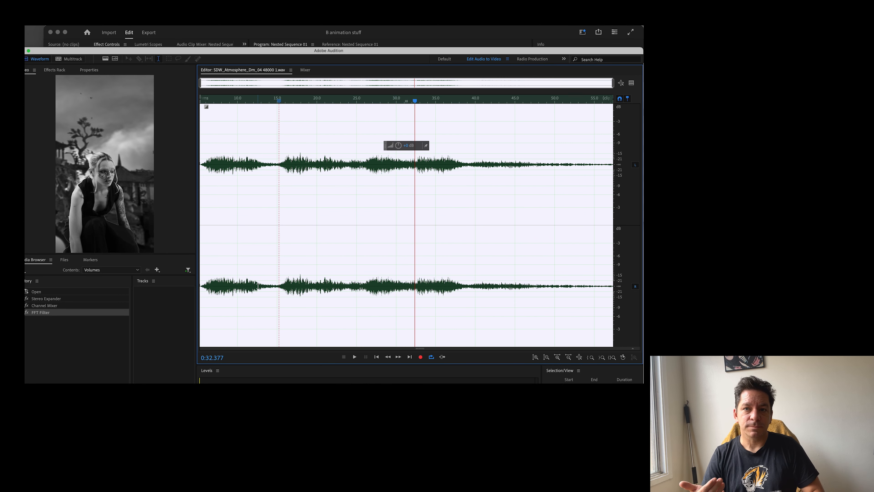
Step: Return to the multitrack session and audition the mix around 0:44.155 and 1:48.118, ending with the playhead at 1:03.825
{"action": "left_click", "coordinate": [76, 58]}
{"action": "left_click_drag", "start_coordinate": [367, 101], "coordinate": [399, 101]}
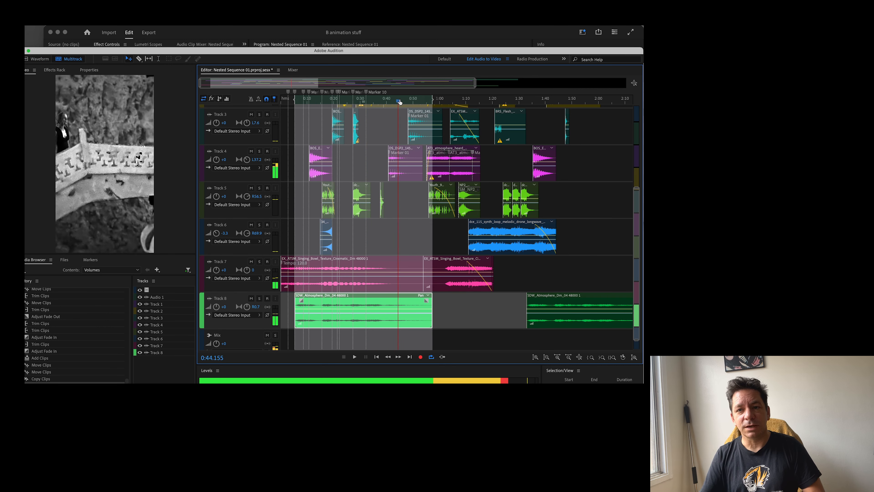
{"action": "left_click", "coordinate": [532, 136]}
{"action": "left_click", "coordinate": [557, 133]}
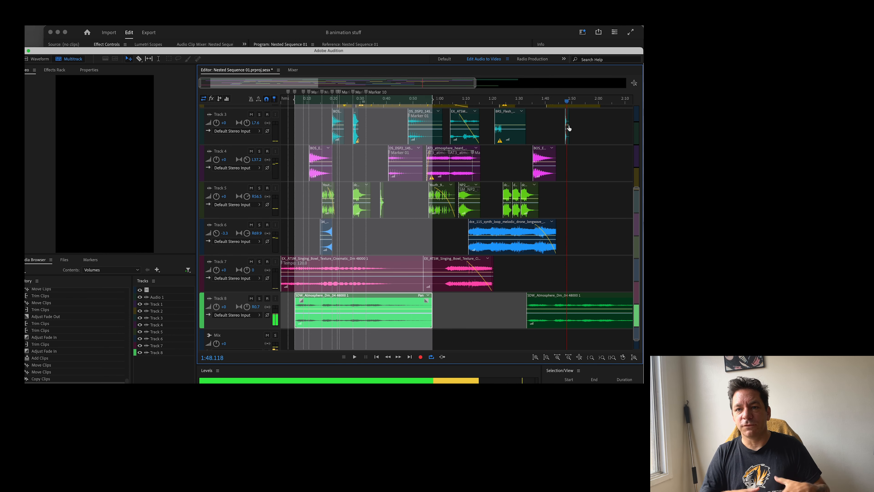
{"action": "left_click", "coordinate": [588, 121]}
{"action": "left_click", "coordinate": [292, 251]}
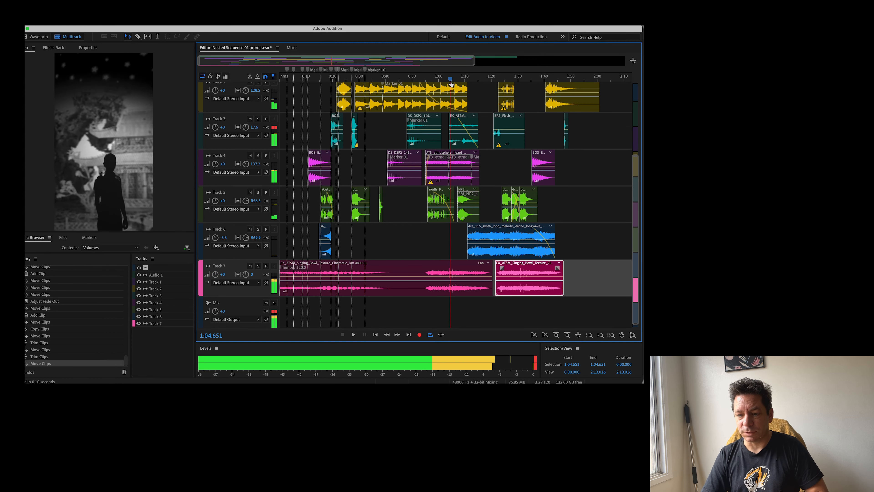
{"action": "left_click_drag", "start_coordinate": [451, 84], "coordinate": [449, 85]}
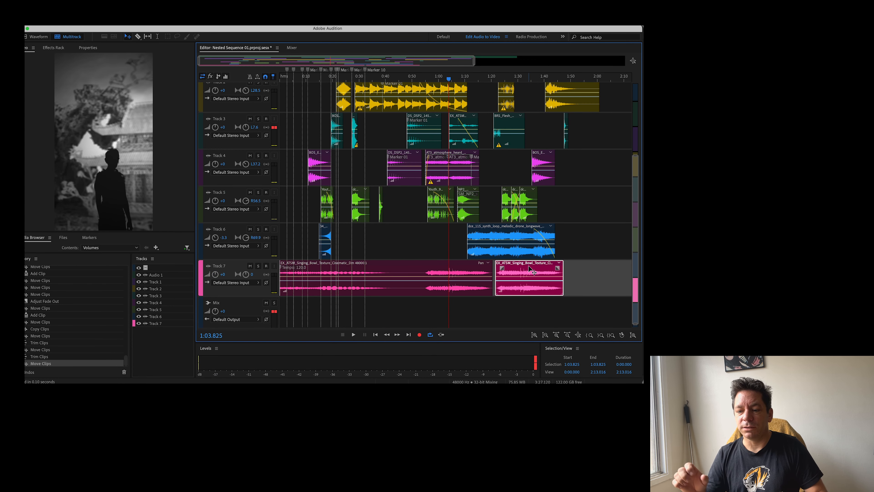
Step: Overlap the second singing-bowl clip on Track 7 with the first clip's end, shorten it to about 1:20, and add a fade-out
{"action": "left_click_drag", "start_coordinate": [529, 265], "coordinate": [479, 268]}
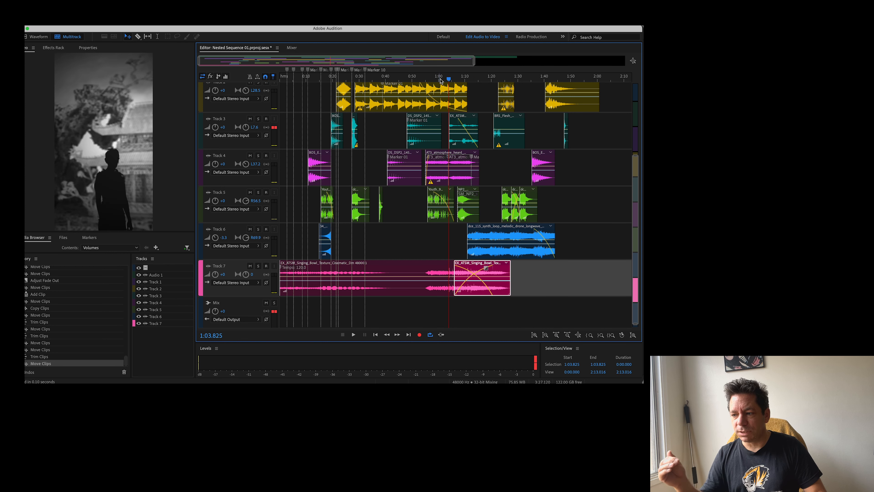
{"action": "left_click_drag", "start_coordinate": [451, 79], "coordinate": [471, 86]}
{"action": "left_click_drag", "start_coordinate": [512, 274], "coordinate": [460, 273]}
{"action": "left_click_drag", "start_coordinate": [460, 78], "coordinate": [371, 80]}
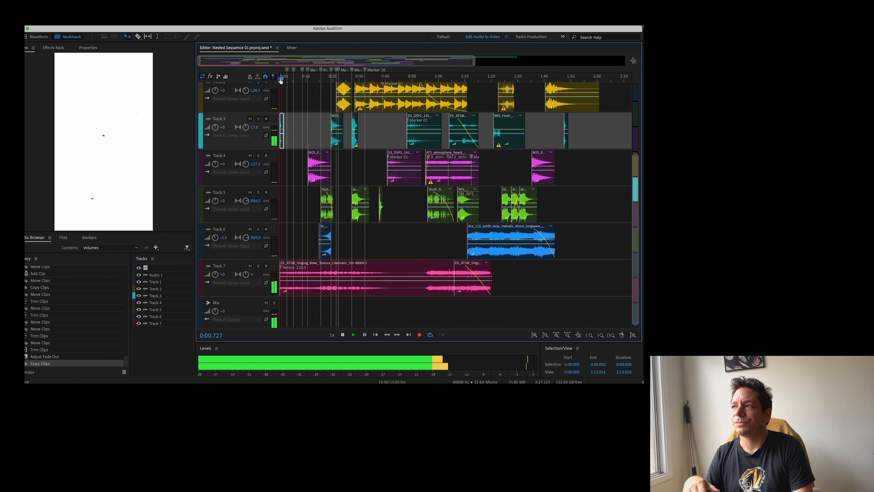
Step: Try a copy of the short Track 3 clip at about 0:03, near the first marker, auditioning it against the picture
{"action": "key", "text": "space"}
{"action": "left_click_drag", "start_coordinate": [281, 80], "coordinate": [284, 80]}
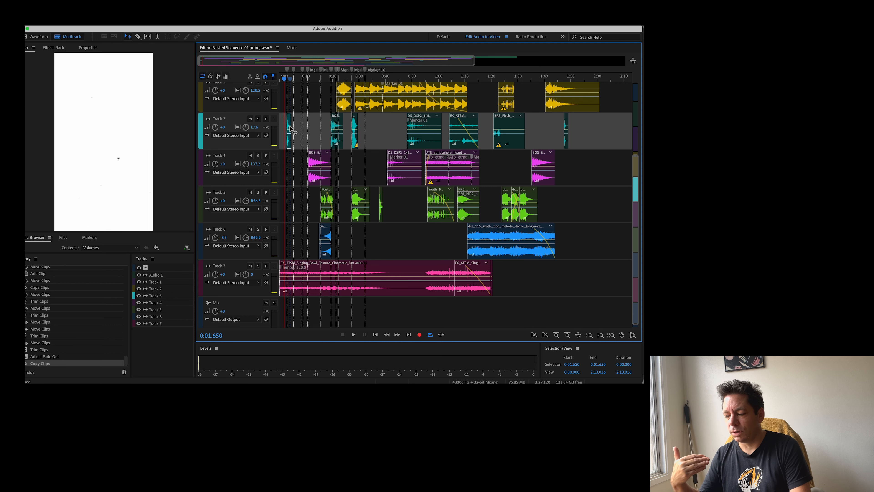
{"action": "left_click_drag", "start_coordinate": [292, 130], "coordinate": [291, 124]}
{"action": "key", "text": "space"}
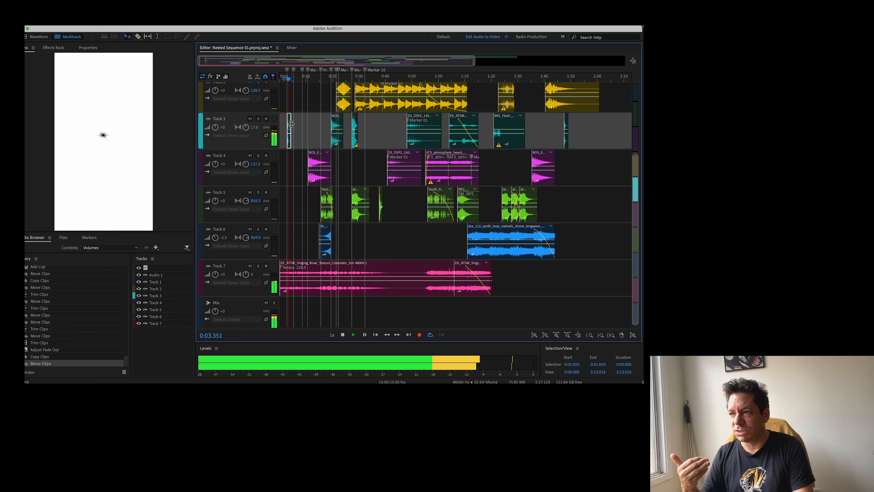
{"action": "key", "text": "space"}
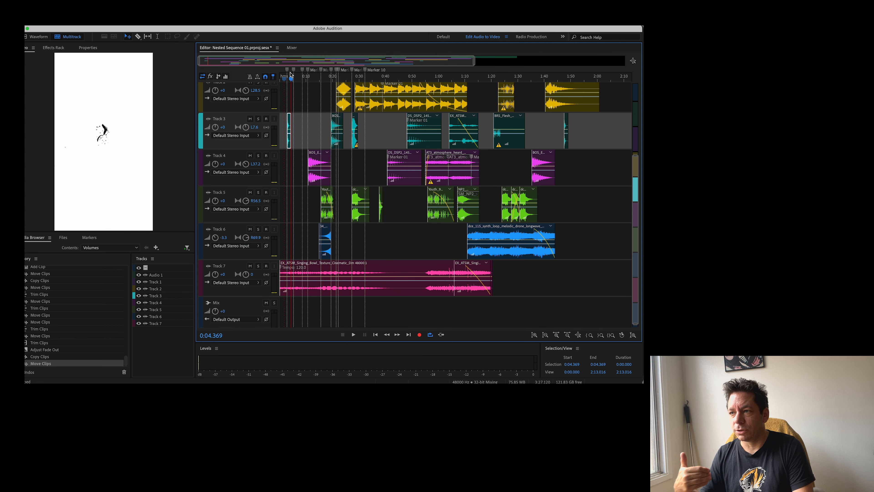
Step: Try the copied Track 3 clip slightly further along, at about 0:04, and play it against the animation
{"action": "left_click", "coordinate": [290, 79]}
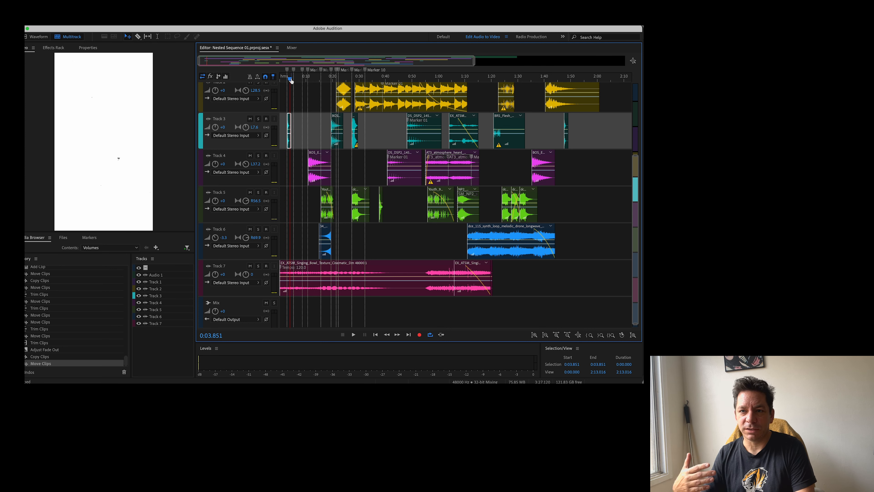
{"action": "left_click", "coordinate": [290, 81]}
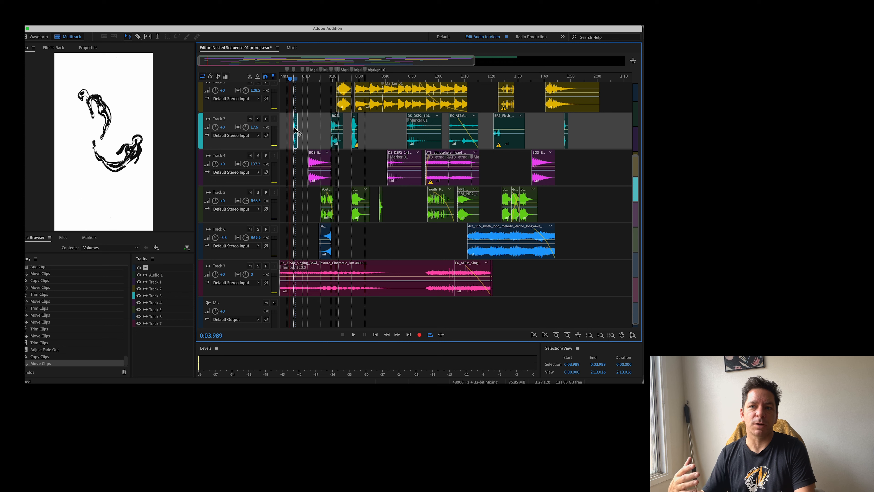
{"action": "key", "text": "space"}
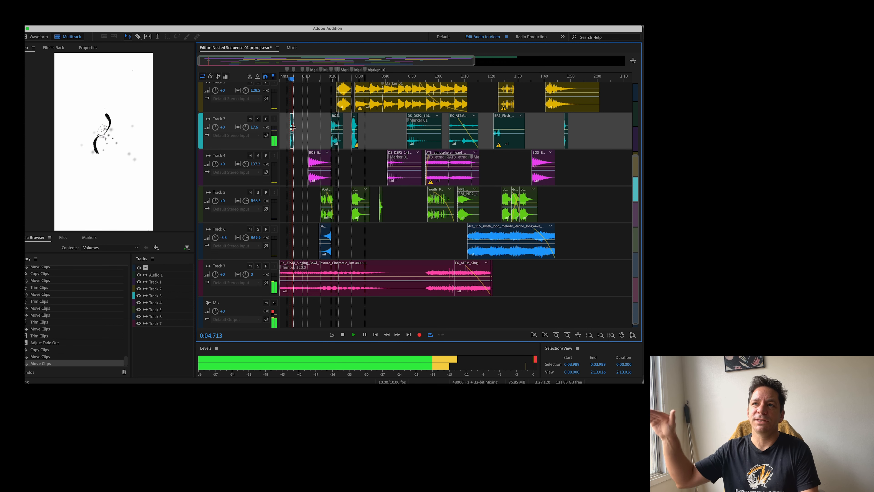
{"action": "key", "text": "space"}
Step: Undo both moves and the copy of the short clip on Track 3
{"action": "key", "text": "super+z"}
{"action": "key", "text": "super+z"}
{"action": "key", "text": "super+z"}
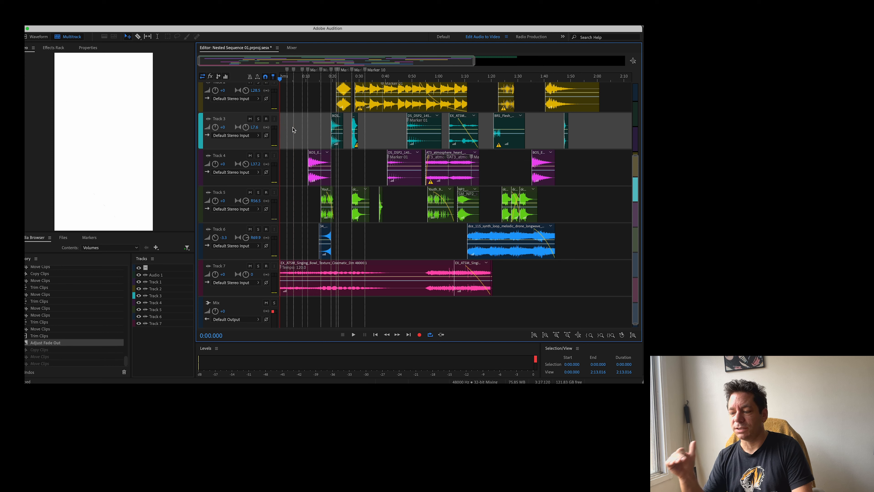
Step: Trim the join between the two singing-bowl clips on Track 7 back to about 0:54 and play the mix from 1:02.037
{"action": "left_click", "coordinate": [330, 76]}
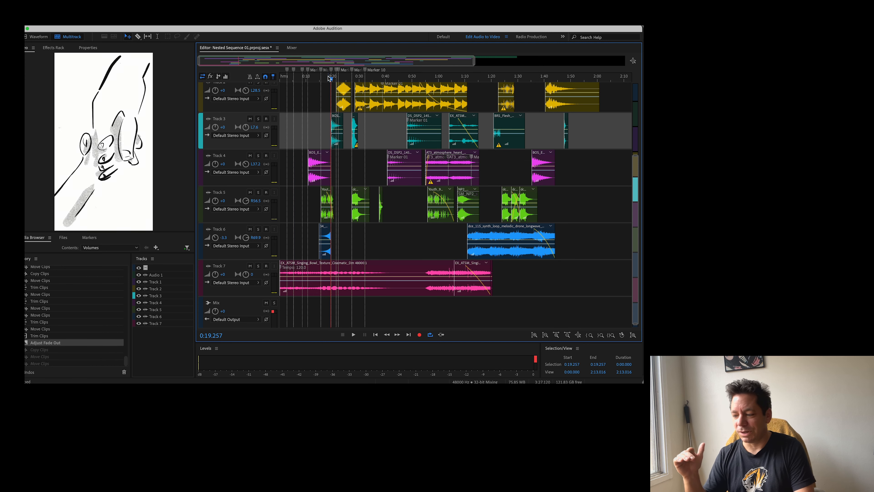
{"action": "left_click_drag", "start_coordinate": [331, 78], "coordinate": [436, 73]}
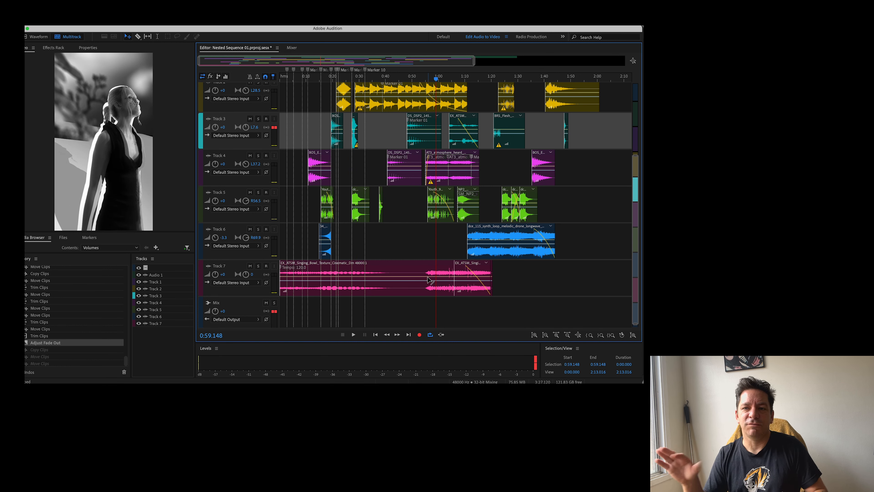
{"action": "left_click", "coordinate": [412, 282]}
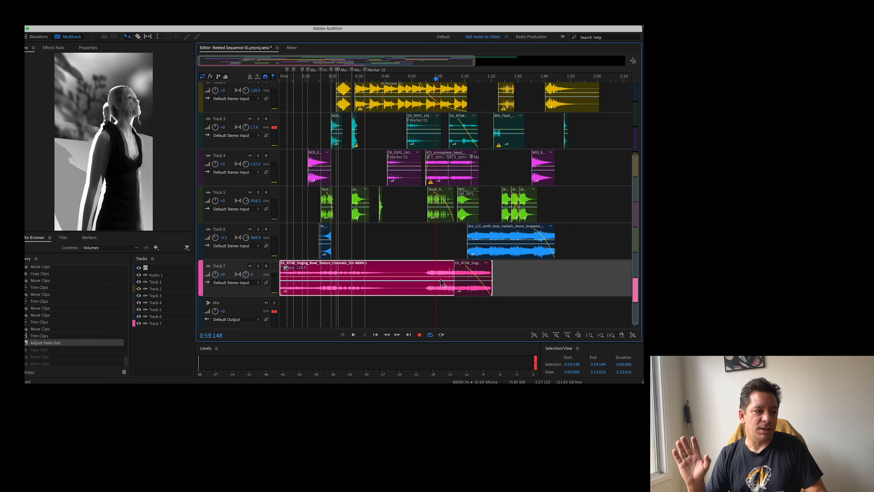
{"action": "left_click_drag", "start_coordinate": [454, 270], "coordinate": [421, 280]}
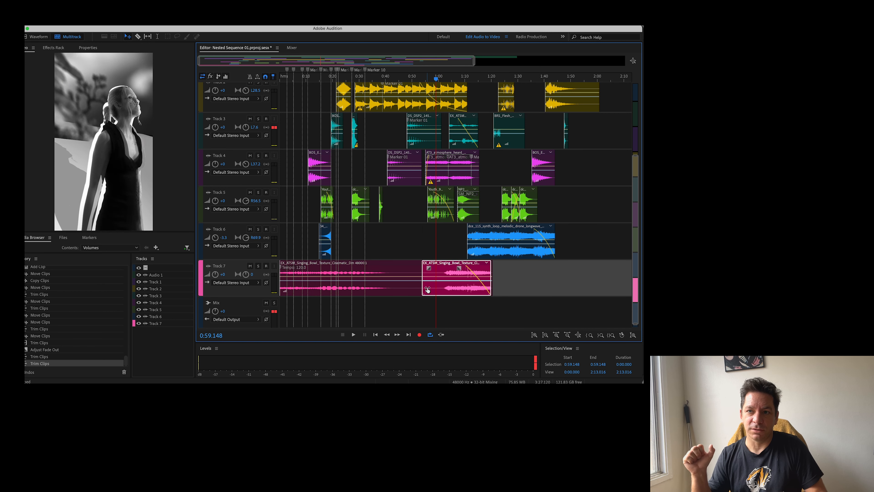
{"action": "left_click_drag", "start_coordinate": [436, 79], "coordinate": [444, 78]}
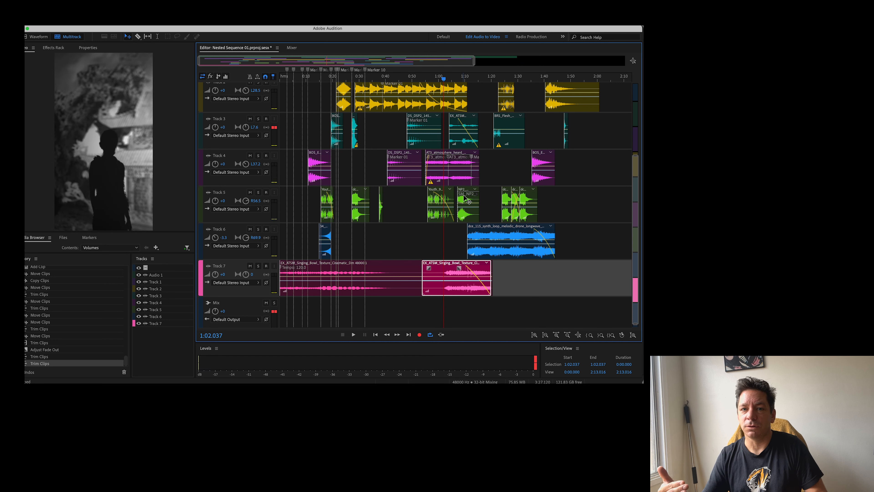
{"action": "key", "text": "space"}
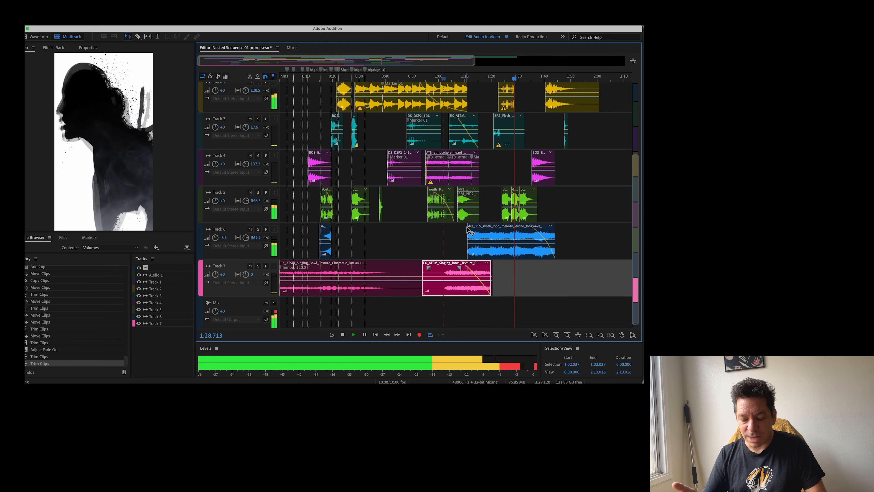
{"action": "key", "text": "space"}
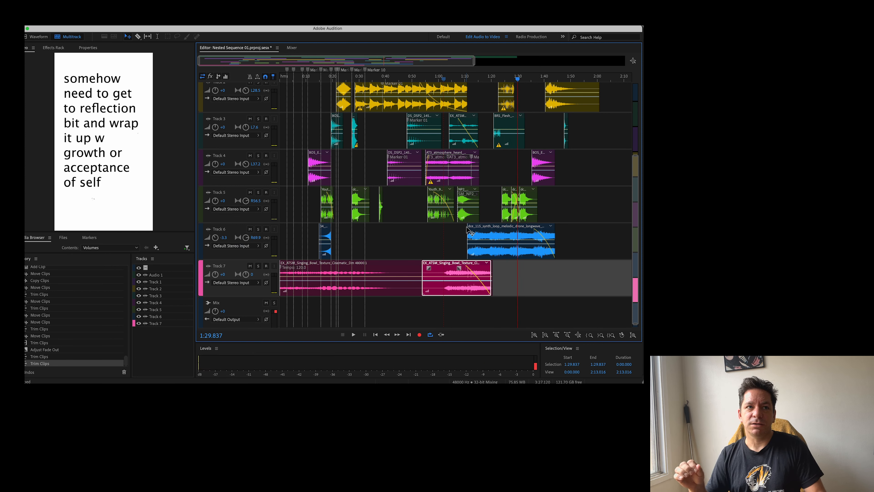
Step: Adjust the fade-in of the middle clip in the Track 5 group near 1:29
{"action": "left_click", "coordinate": [515, 208]}
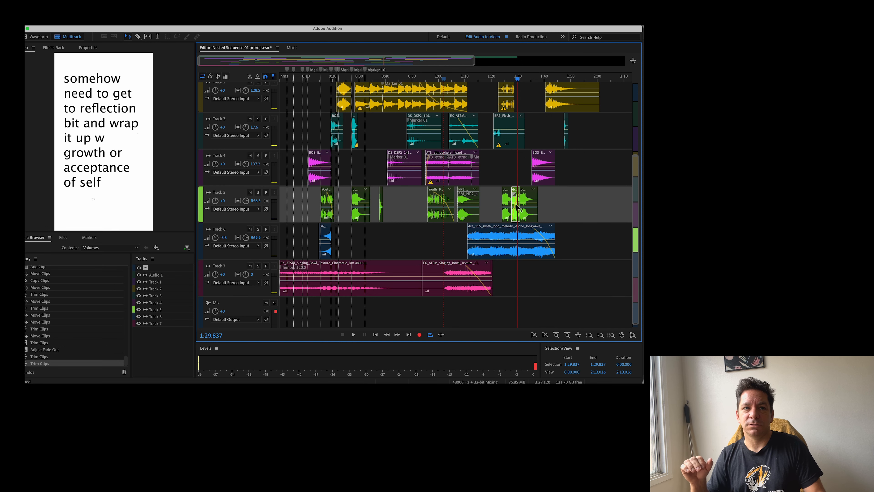
{"action": "left_click_drag", "start_coordinate": [515, 196], "coordinate": [516, 196]}
{"action": "scroll", "coordinate": [528, 220], "scroll_direction": "up", "scroll_amount": 1}
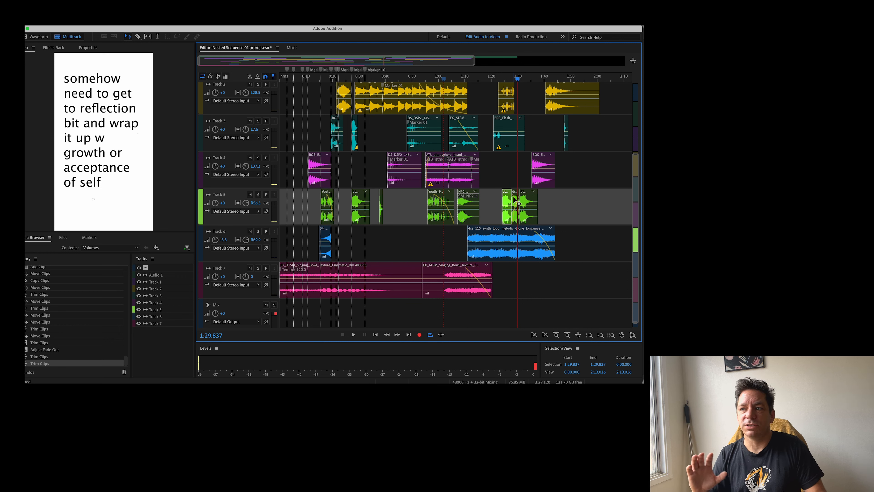
{"action": "left_click", "coordinate": [509, 211]}
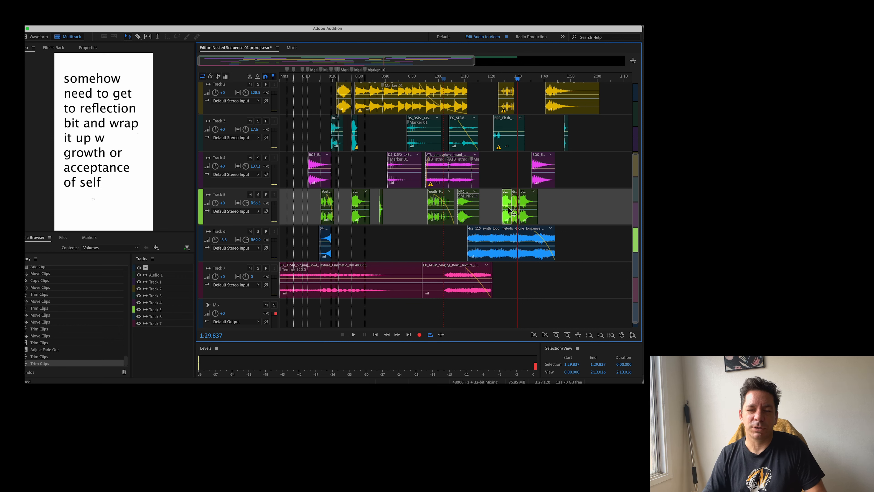
{"action": "left_click", "coordinate": [513, 200]}
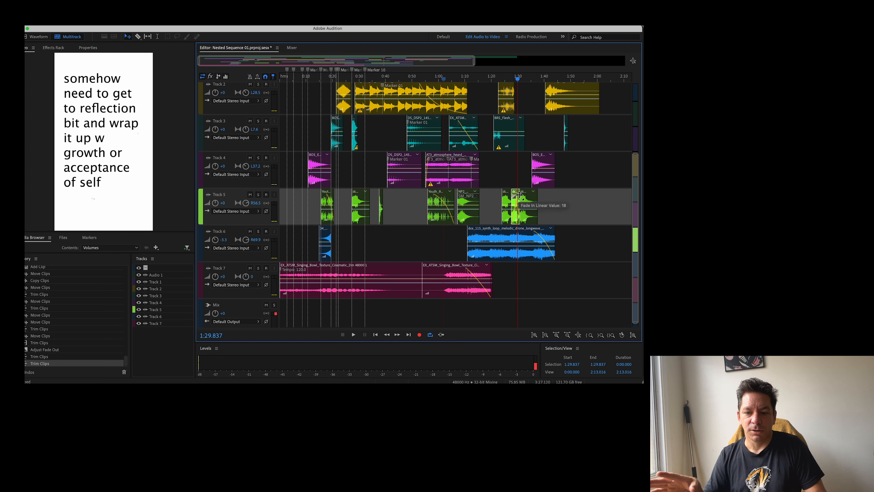
{"action": "left_click_drag", "start_coordinate": [512, 197], "coordinate": [502, 197]}
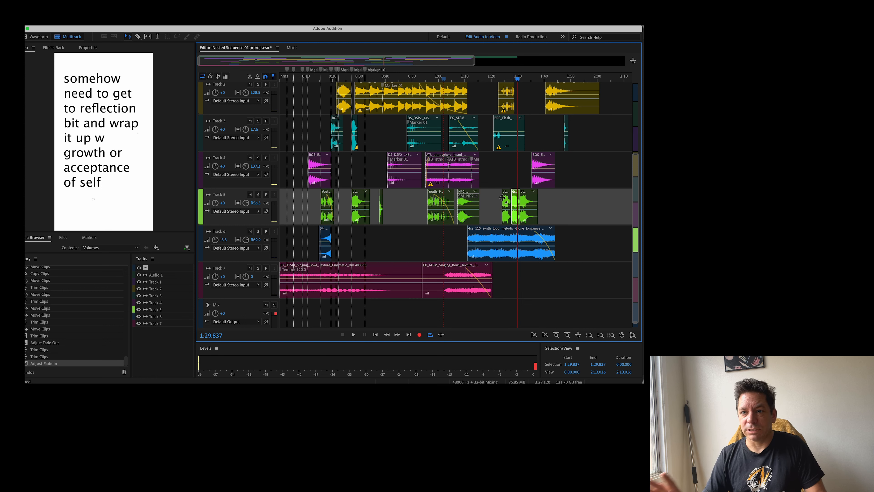
Step: Audition the Track 5 group from about 1:26 and trim the end of its first clip
{"action": "left_click", "coordinate": [525, 204]}
{"action": "left_click", "coordinate": [507, 80]}
{"action": "key", "text": "space"}
{"action": "key", "text": "space"}
{"action": "left_click", "coordinate": [509, 200]}
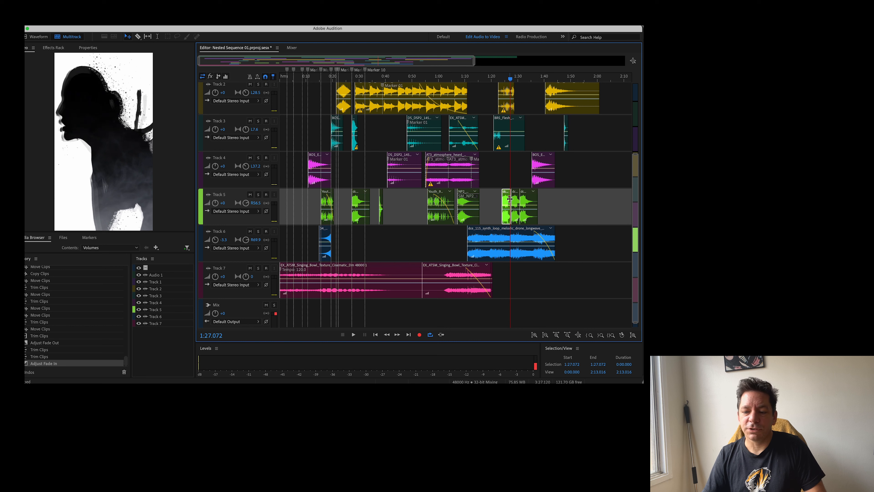
{"action": "left_click_drag", "start_coordinate": [511, 199], "coordinate": [510, 199]}
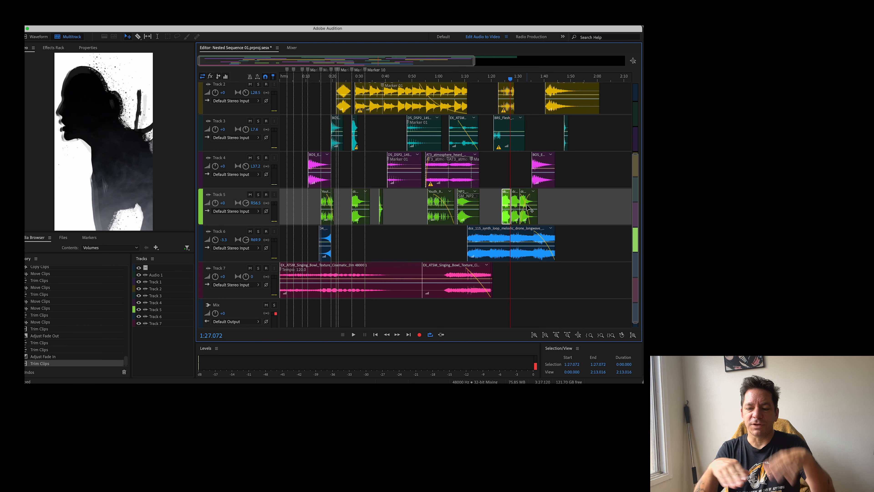
Step: Adjust the fade-in of the last clip in the Track 5 group and audition the mix from about 1:30
{"action": "left_click", "coordinate": [529, 207]}
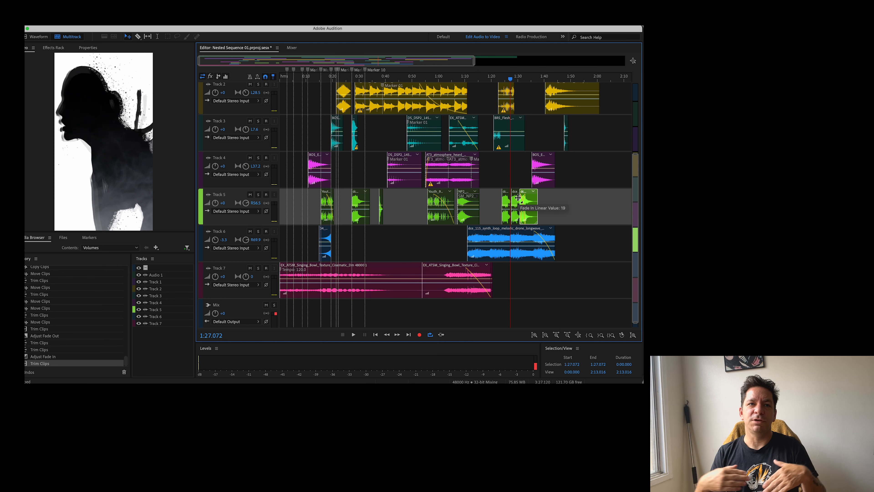
{"action": "left_click_drag", "start_coordinate": [513, 198], "coordinate": [512, 198]}
{"action": "left_click", "coordinate": [517, 206]}
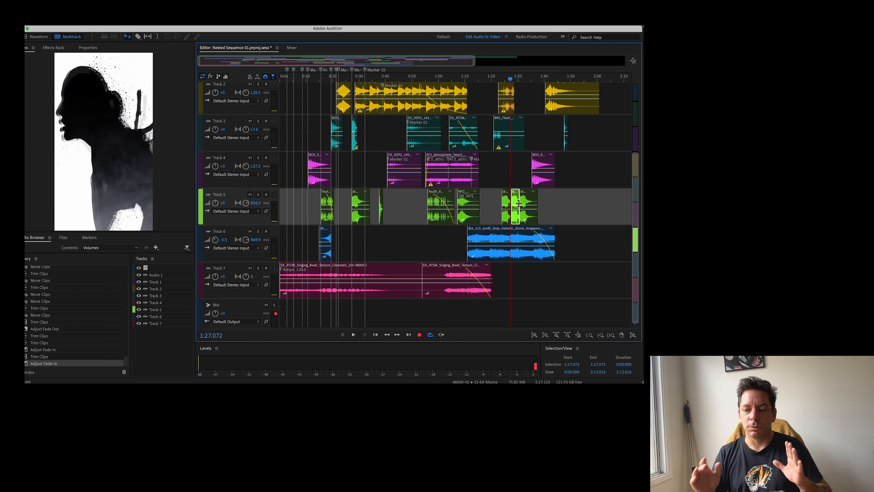
{"action": "left_click", "coordinate": [517, 79]}
{"action": "key", "text": "space"}
{"action": "left_click_drag", "start_coordinate": [522, 80], "coordinate": [546, 79]}
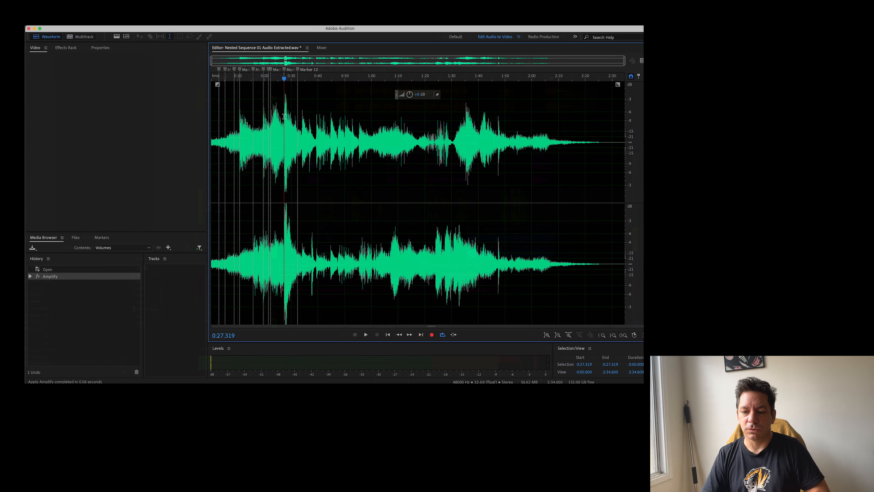
Step: Reduce the volume of the loud peak near 0:27 in the extracted audio waveform, then place the playhead at 0:35.278
{"action": "mouse_move", "coordinate": [286, 116]}
{"action": "left_mouse_down"}
{"action": "mouse_move", "coordinate": [295, 116]}
{"action": "mouse_move", "coordinate": [272, 125]}
{"action": "left_mouse_up"}
{"action": "left_click", "coordinate": [271, 134]}
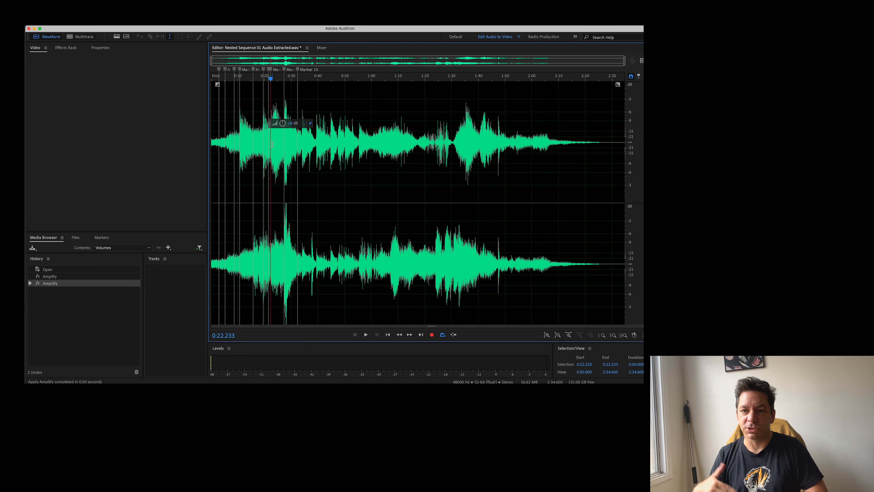
{"action": "left_click", "coordinate": [305, 171]}
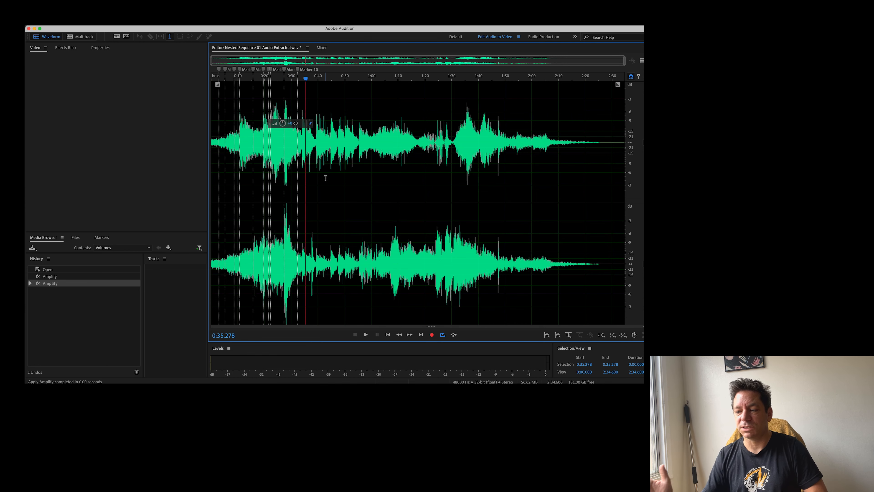
Step: Copy the entire extracted audio waveform and open Dynamics Processing for it
{"action": "key", "text": "super+a"}
{"action": "key", "text": "super+c"}
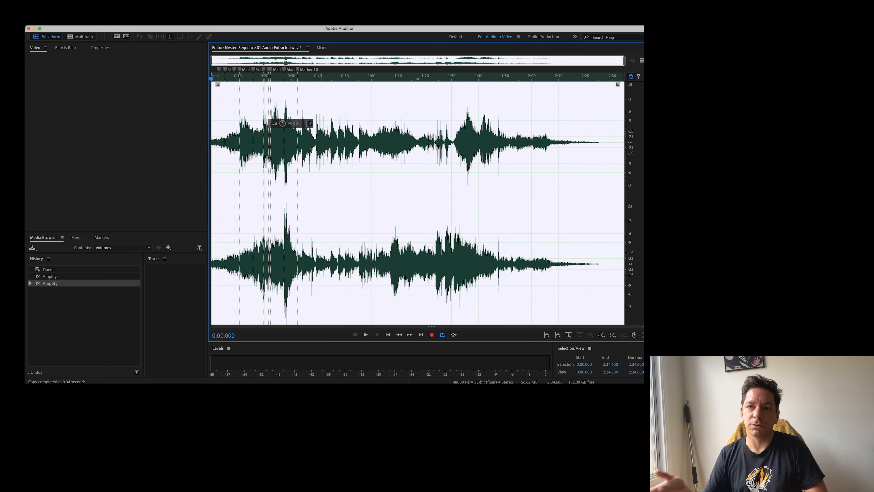
{"action": "left_click", "coordinate": [118, 21]}
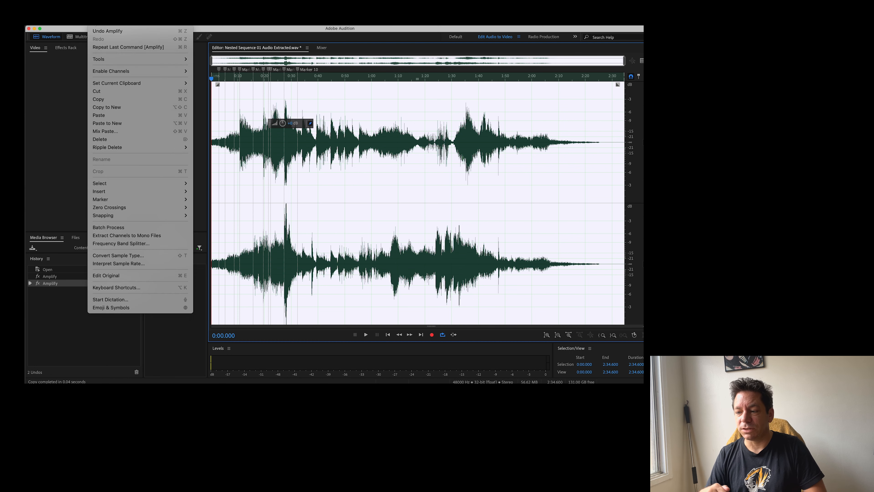
{"action": "mouse_move", "coordinate": [153, 21]}
{"action": "mouse_move", "coordinate": [207, 115]}
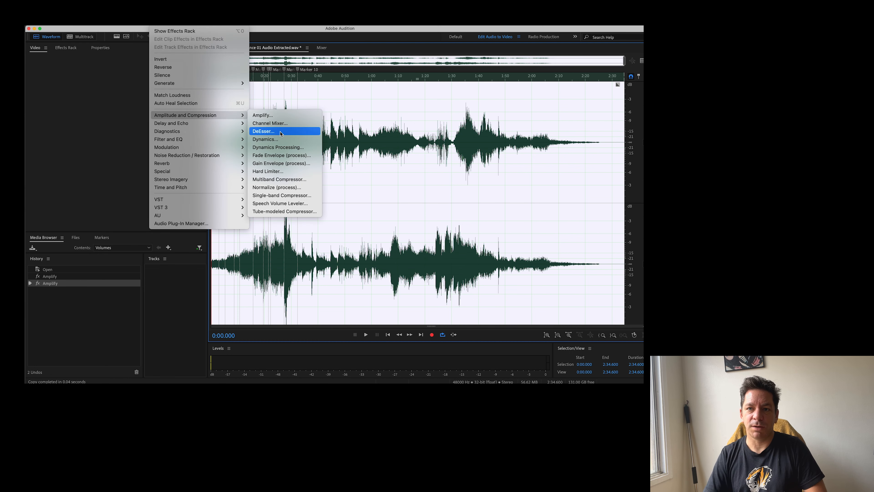
{"action": "left_click", "coordinate": [285, 147]}
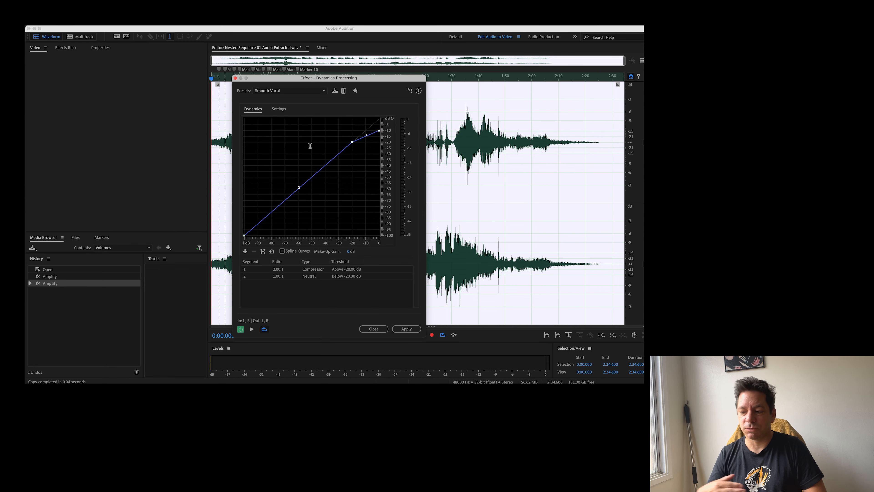
Step: Try the Soft Limit -12dB Dynamics Processing preset on the whole waveform, then undo it
{"action": "left_click", "coordinate": [282, 92]}
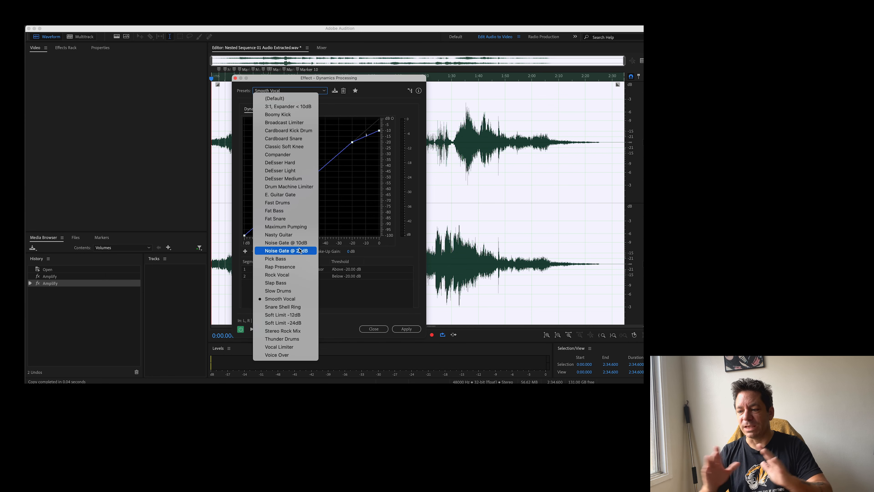
{"action": "left_click", "coordinate": [305, 315]}
{"action": "left_click", "coordinate": [406, 329]}
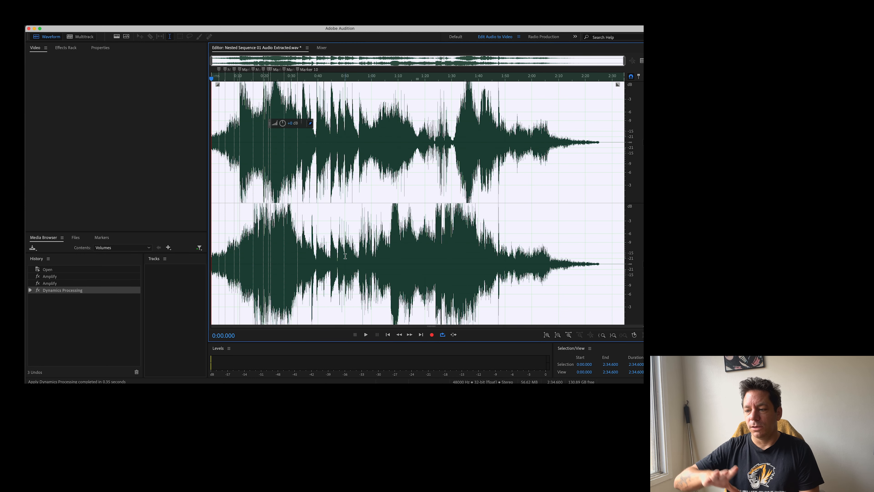
{"action": "key", "text": "super+z"}
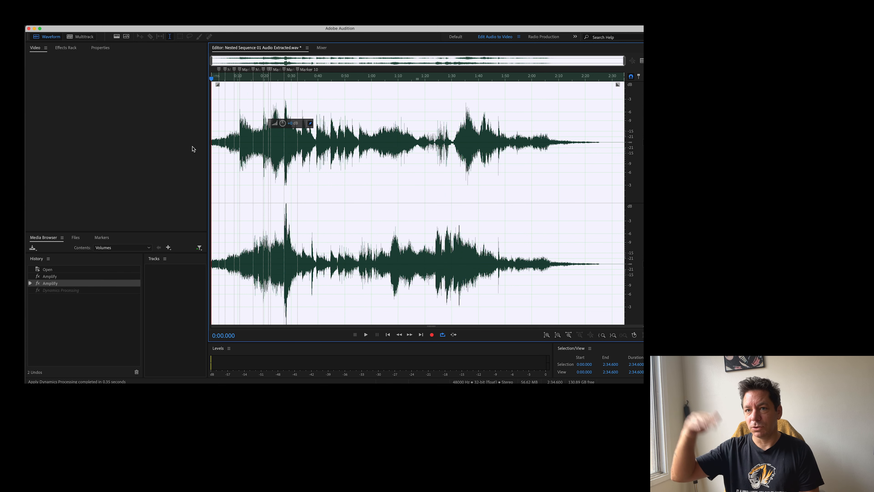
Step: Reapply Dynamics Processing with the Soft Limit -12dB preset to the whole waveform, then undo it
{"action": "left_click", "coordinate": [162, 21]}
{"action": "mouse_move", "coordinate": [203, 116]}
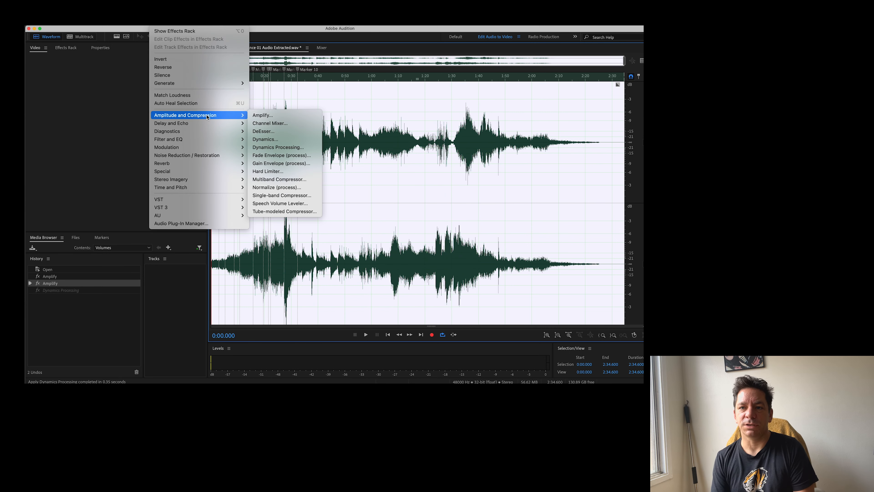
{"action": "left_click", "coordinate": [278, 147]}
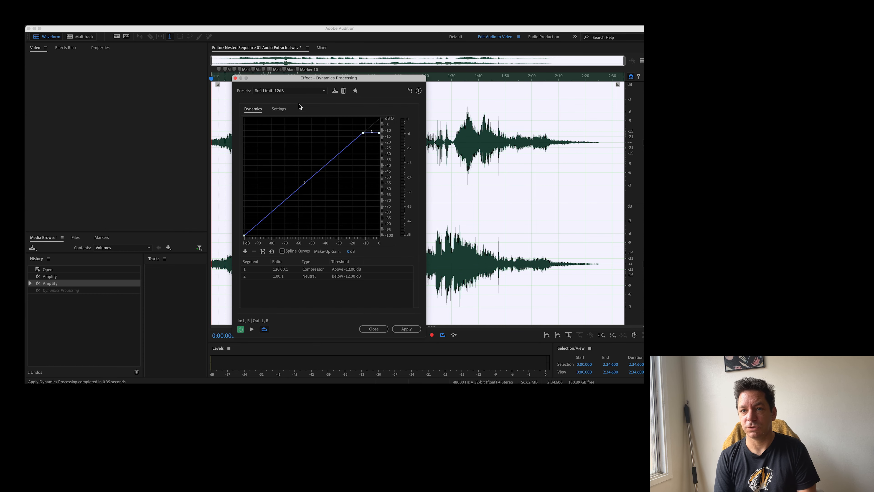
{"action": "left_click", "coordinate": [404, 329]}
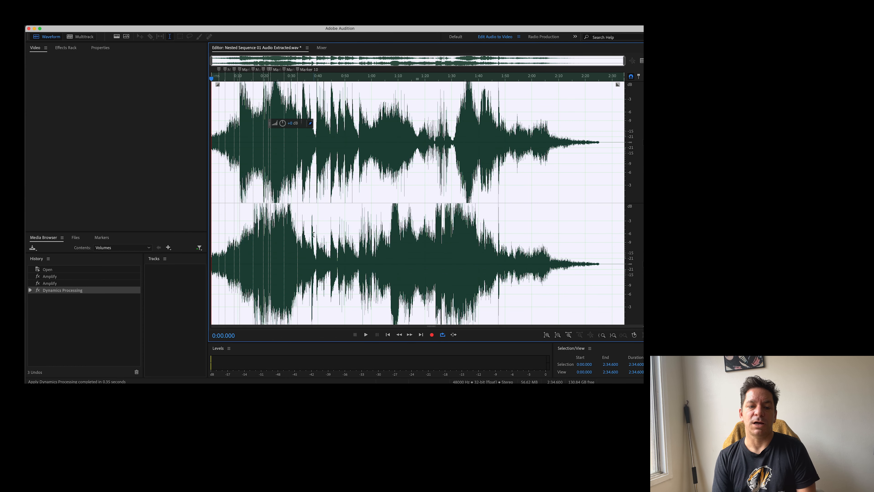
{"action": "key", "text": "cmd+z"}
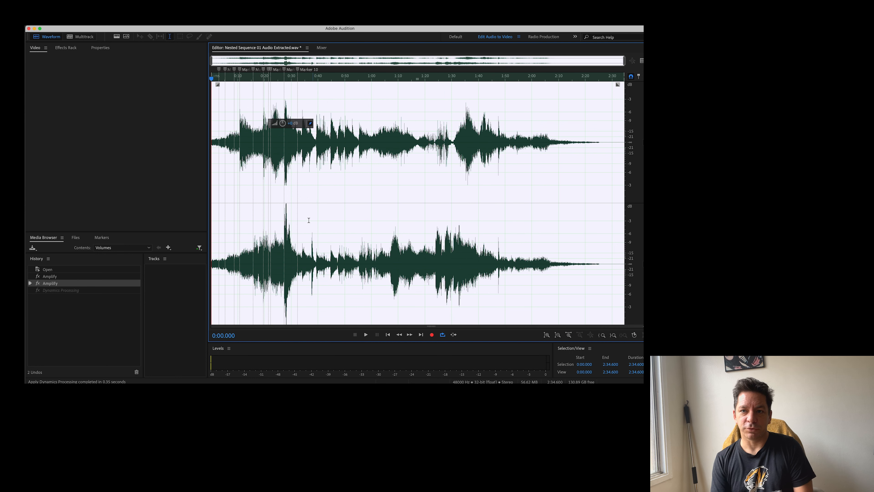
Step: Apply the Noise Gate @ 20dB preset of Dynamics Processing to the whole waveform, then place the playhead at 0:40.000
{"action": "left_click", "coordinate": [172, 22]}
{"action": "mouse_move", "coordinate": [199, 116]}
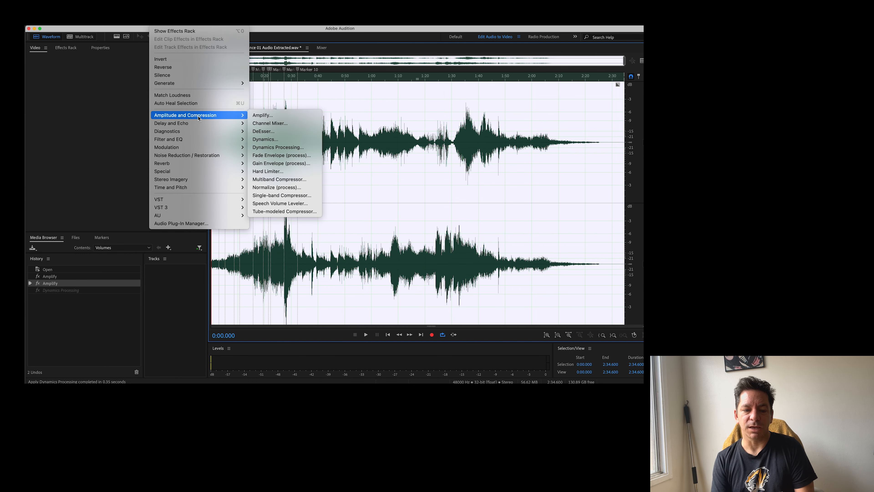
{"action": "left_click", "coordinate": [275, 148]}
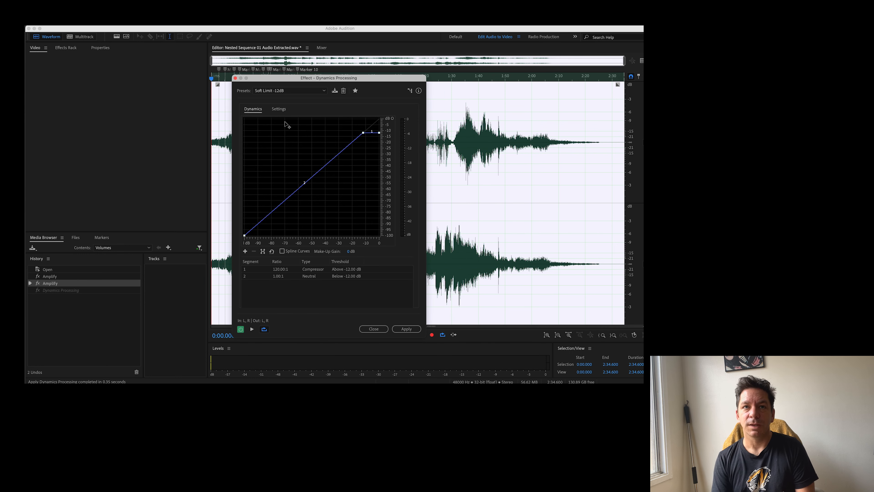
{"action": "left_click", "coordinate": [290, 91]}
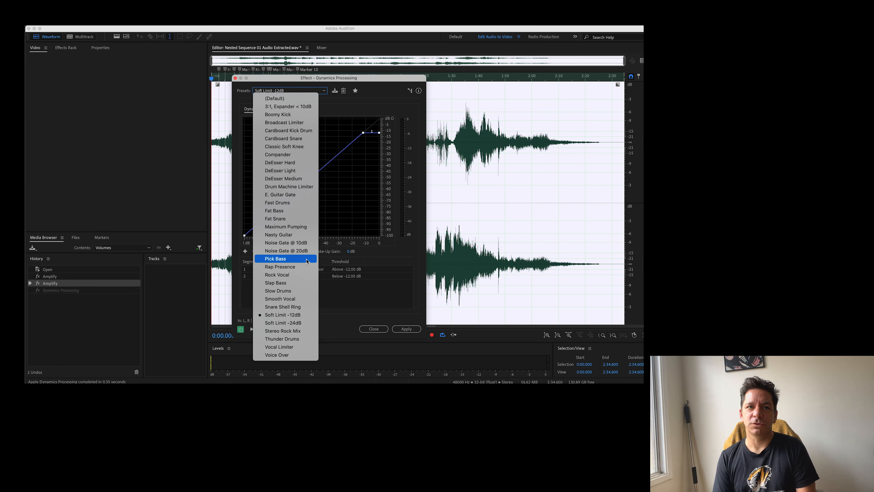
{"action": "left_click", "coordinate": [294, 251]}
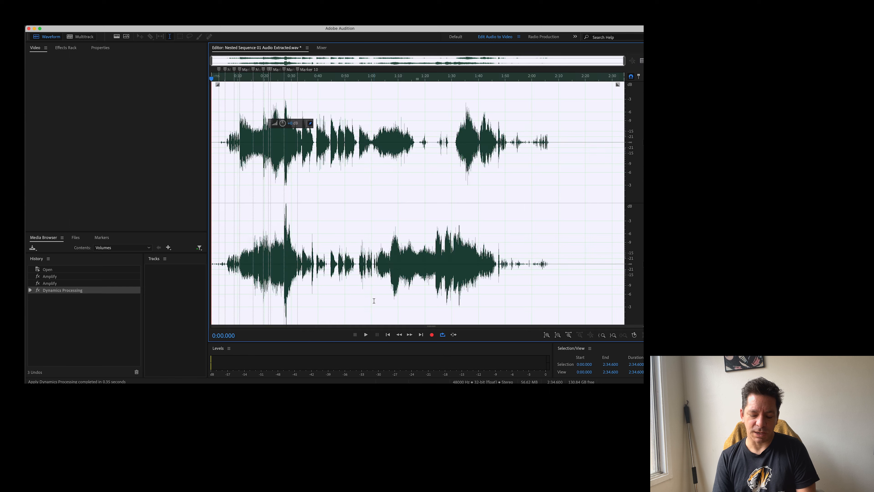
{"action": "left_click", "coordinate": [275, 234]}
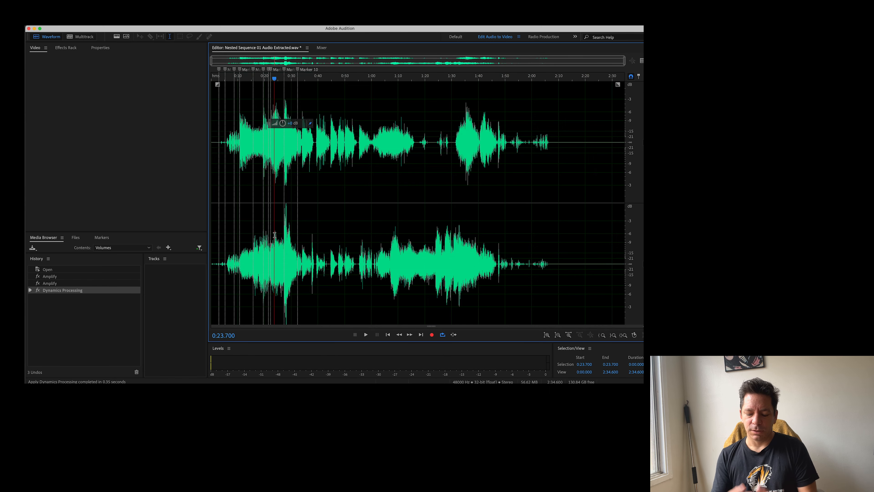
{"action": "left_click", "coordinate": [284, 244]}
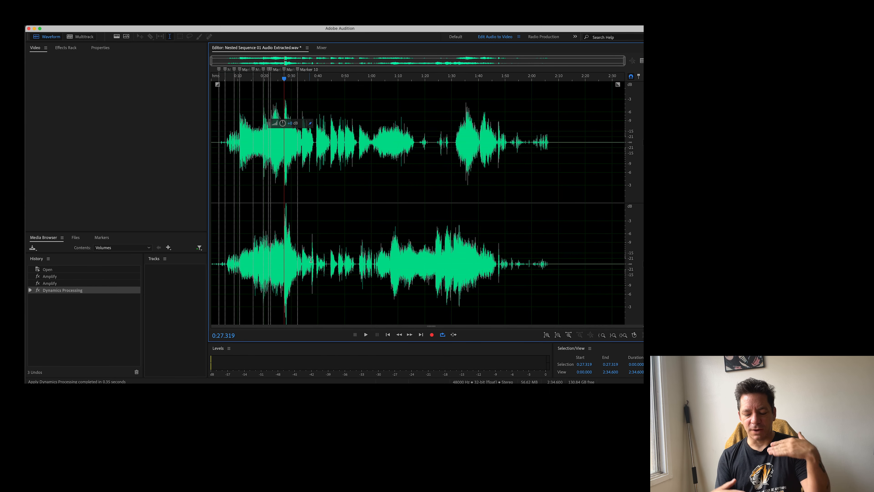
{"action": "mouse_move", "coordinate": [357, 235]}
{"action": "left_mouse_down"}
{"action": "mouse_move", "coordinate": [408, 234]}
{"action": "mouse_move", "coordinate": [351, 235]}
{"action": "left_mouse_up"}
{"action": "left_click", "coordinate": [318, 234]}
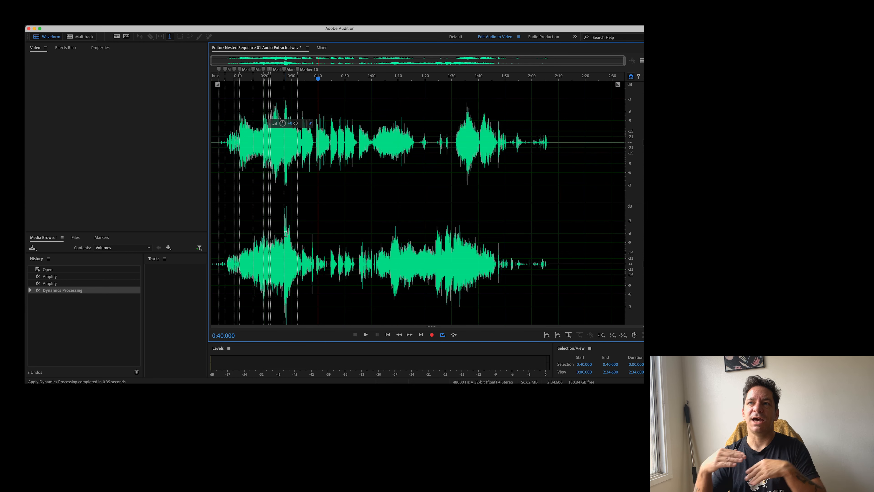
Step: Apply Dynamics Processing with the Smooth Vocal preset to compress the gated waveform
{"action": "left_click", "coordinate": [161, 21]}
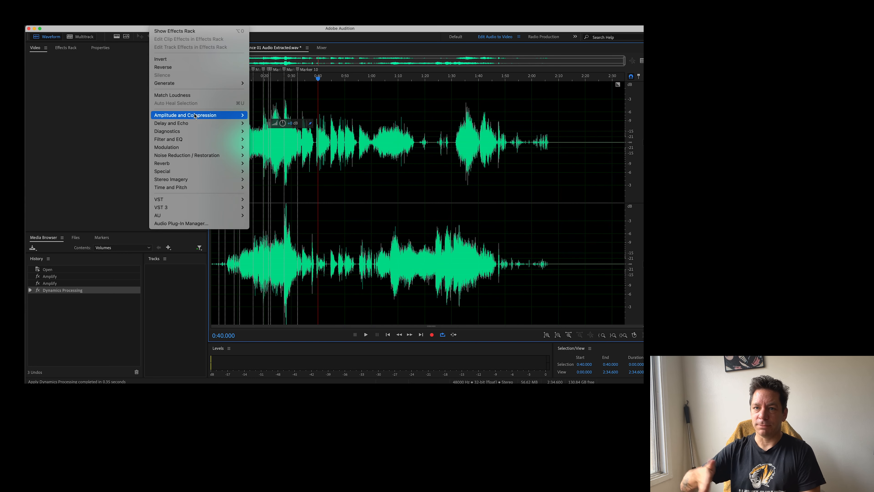
{"action": "mouse_move", "coordinate": [195, 115]}
{"action": "left_click", "coordinate": [295, 149]}
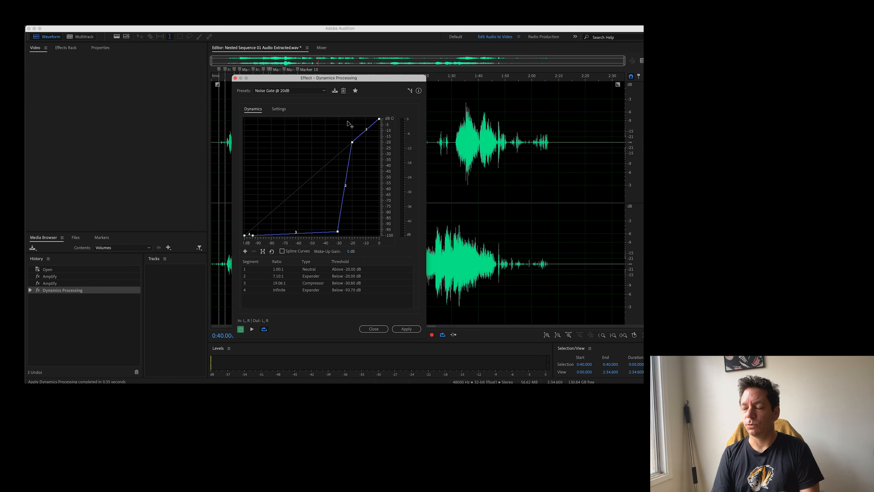
{"action": "left_click", "coordinate": [289, 91]}
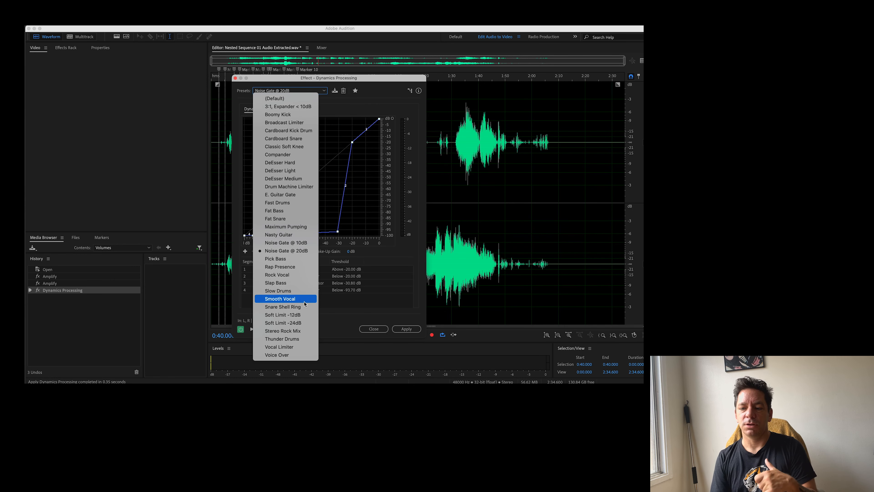
{"action": "left_click", "coordinate": [280, 299]}
{"action": "left_click", "coordinate": [405, 328]}
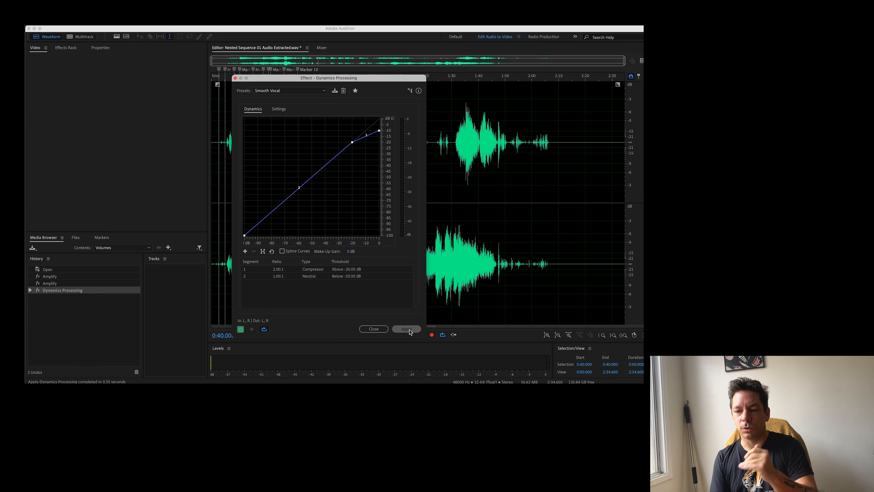
Step: Mix-paste the copied original audio over the processed waveform from 0:00.000 as Overlap, with copied audio at 50% and existing audio at 51%
{"action": "left_click", "coordinate": [263, 237]}
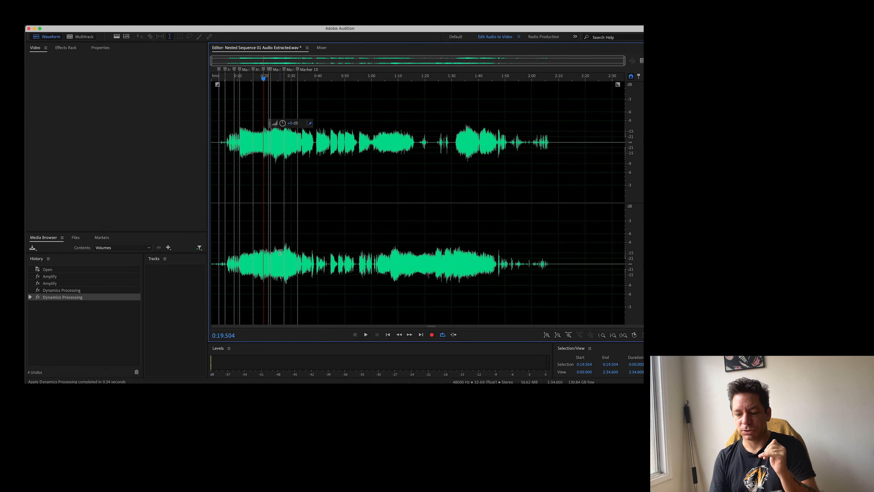
{"action": "left_click", "coordinate": [211, 254]}
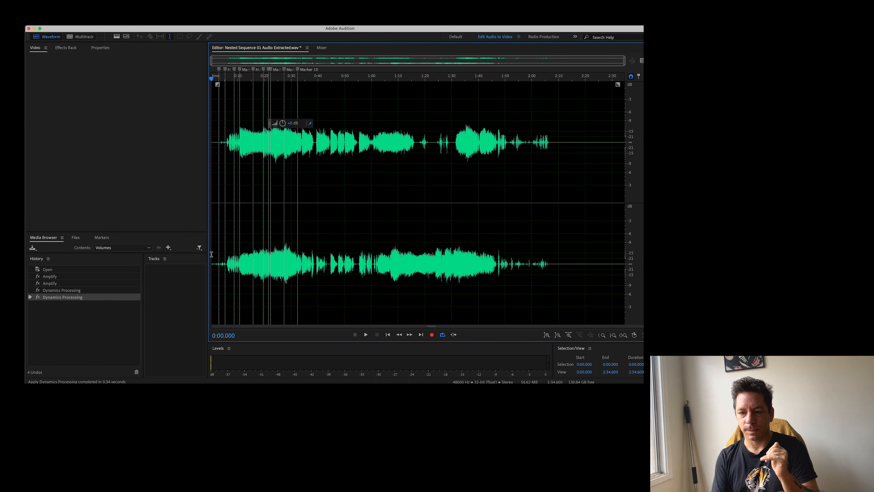
{"action": "key", "text": "super+shift+v"}
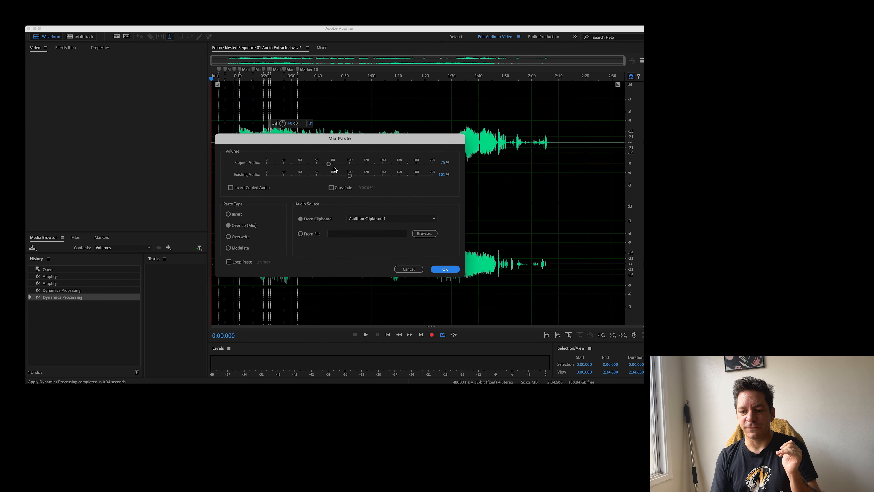
{"action": "left_click", "coordinate": [317, 176]}
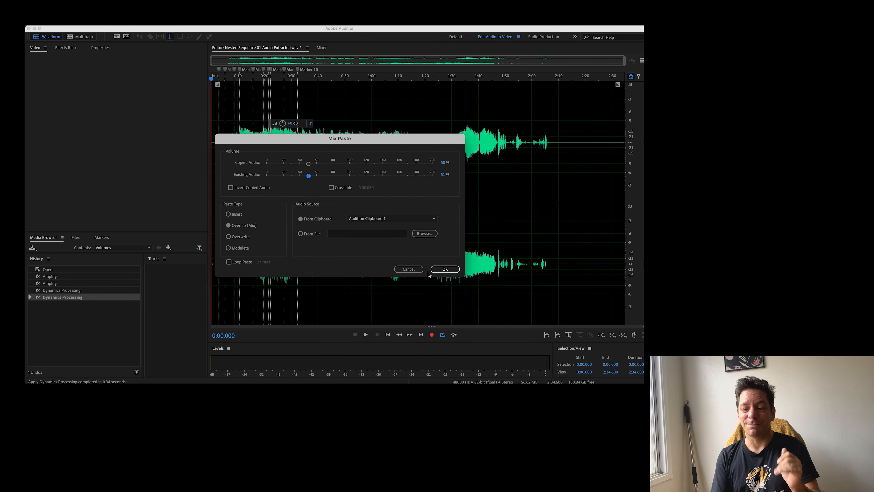
{"action": "left_click", "coordinate": [443, 269]}
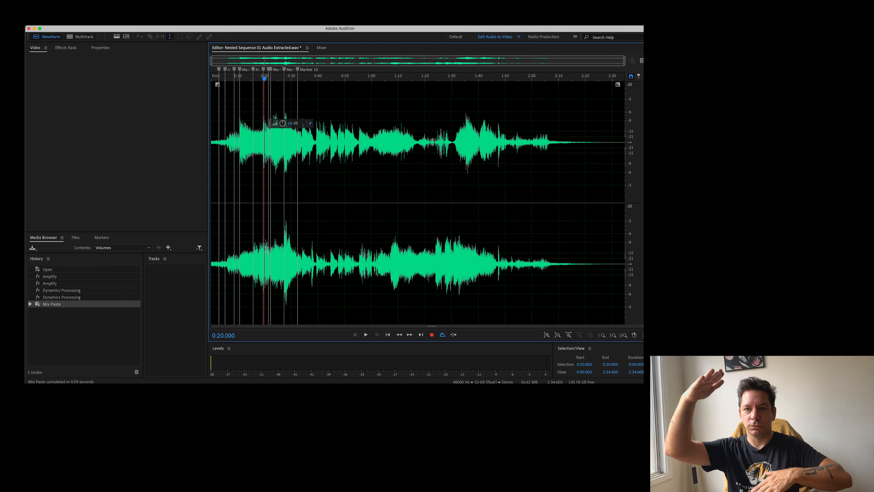
Step: Audition the blended mix from 0:20, over the opening to about 0:15, and from about 1:40 onward, then stop playback
{"action": "key", "text": "space"}
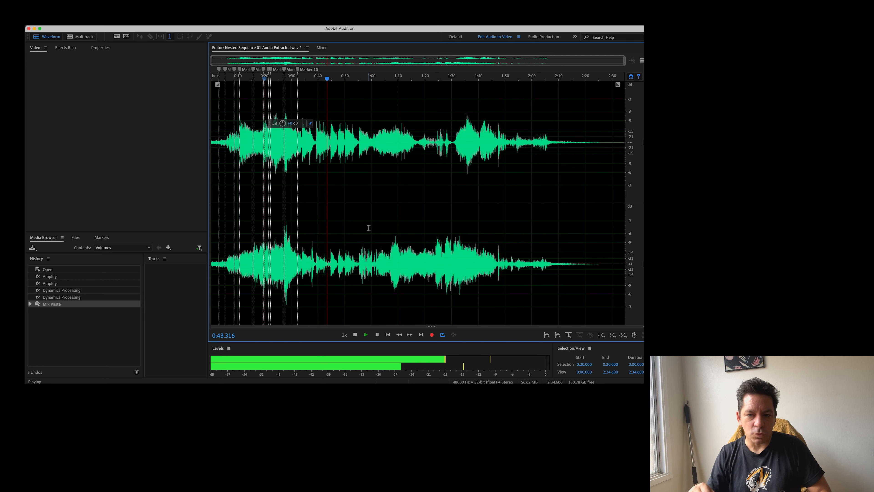
{"action": "left_click_drag", "start_coordinate": [368, 228], "coordinate": [472, 241]}
{"action": "left_click_drag", "start_coordinate": [253, 244], "coordinate": [207, 247]}
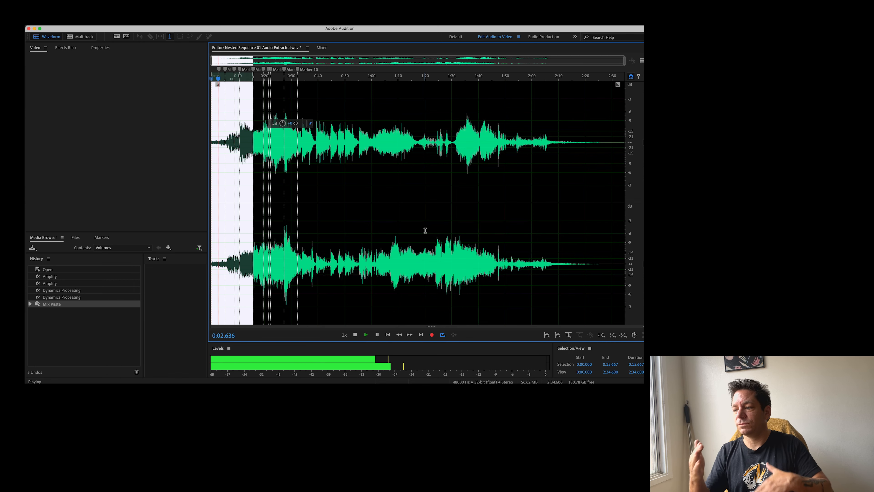
{"action": "left_click_drag", "start_coordinate": [478, 231], "coordinate": [567, 229]}
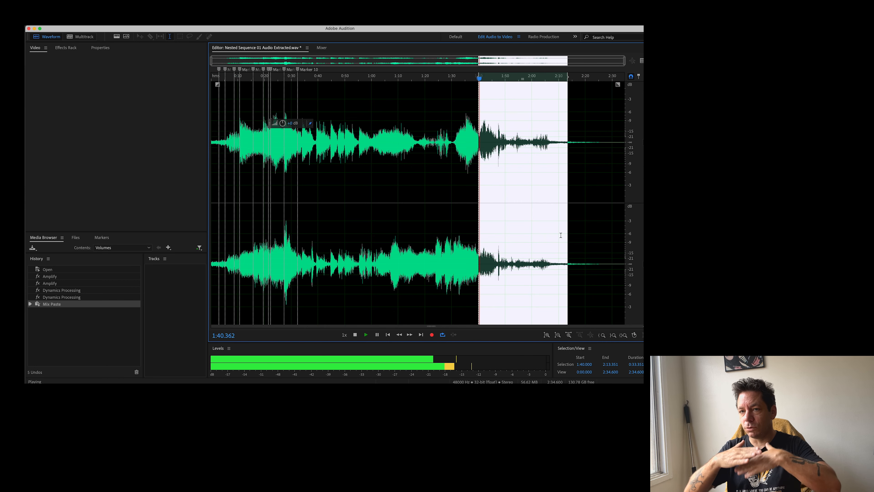
{"action": "left_click_drag", "start_coordinate": [491, 246], "coordinate": [579, 233]}
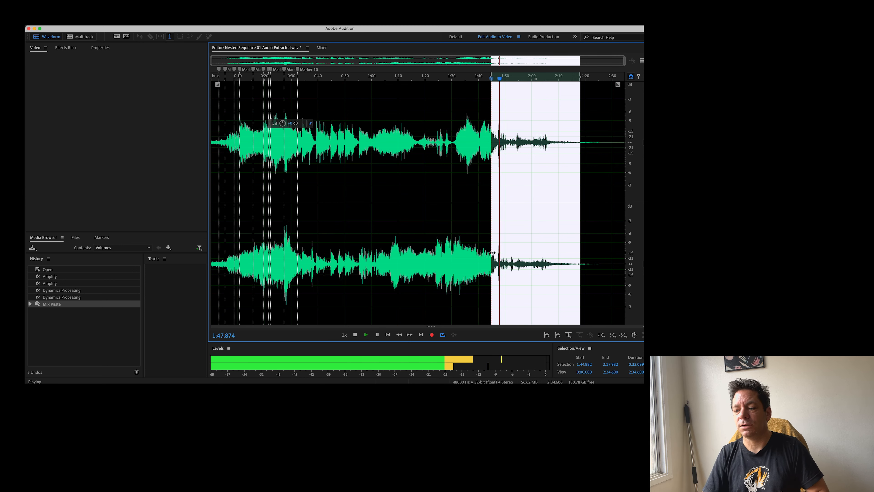
{"action": "left_click_drag", "start_coordinate": [504, 258], "coordinate": [484, 267]}
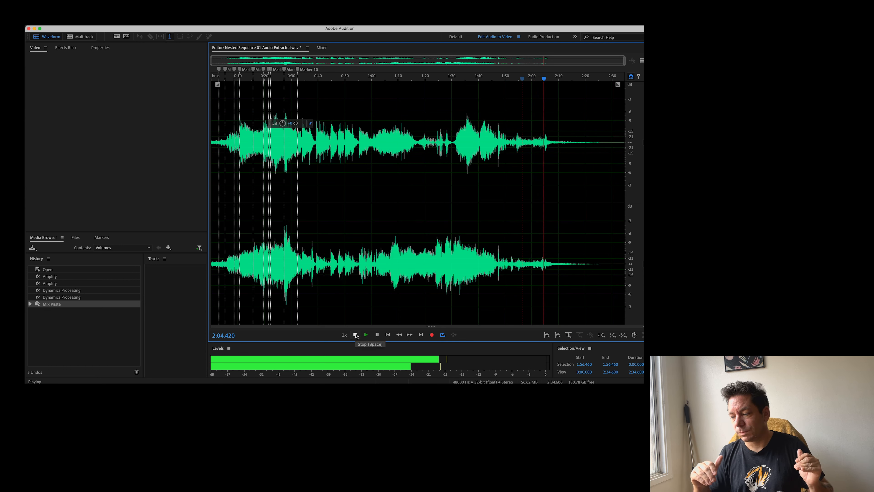
{"action": "left_click", "coordinate": [355, 334]}
Step: Save the processed audio file, switch to Premiere Pro and move the Nested Sequence 01 playhead to 00:01:22:4 to preview it
{"action": "left_click", "coordinate": [367, 244]}
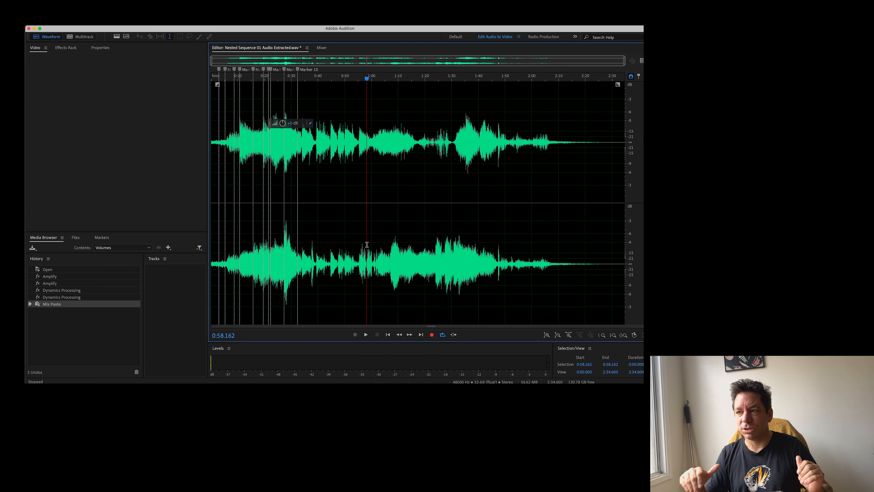
{"action": "key", "text": "super+s"}
{"action": "left_click", "coordinate": [186, 396]}
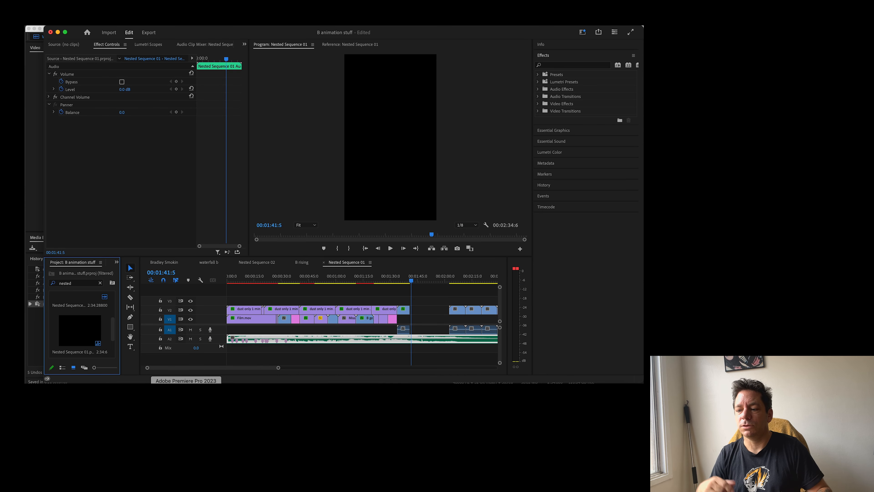
{"action": "left_click", "coordinate": [376, 279]}
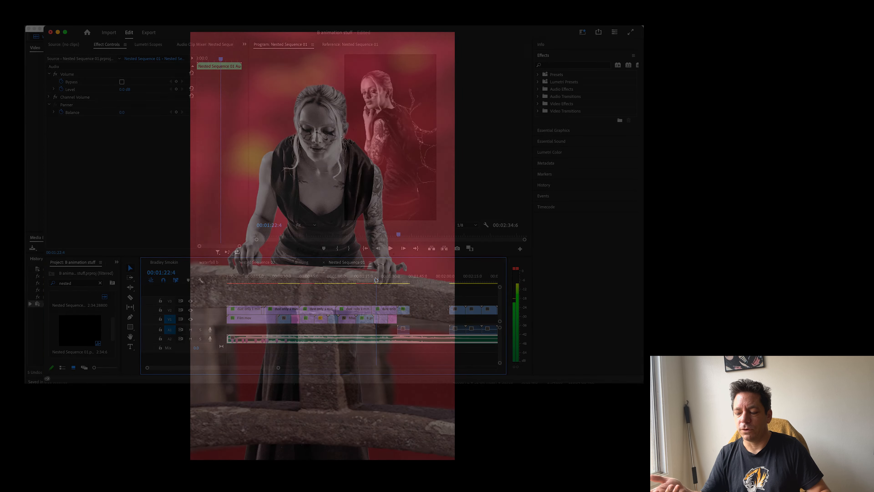